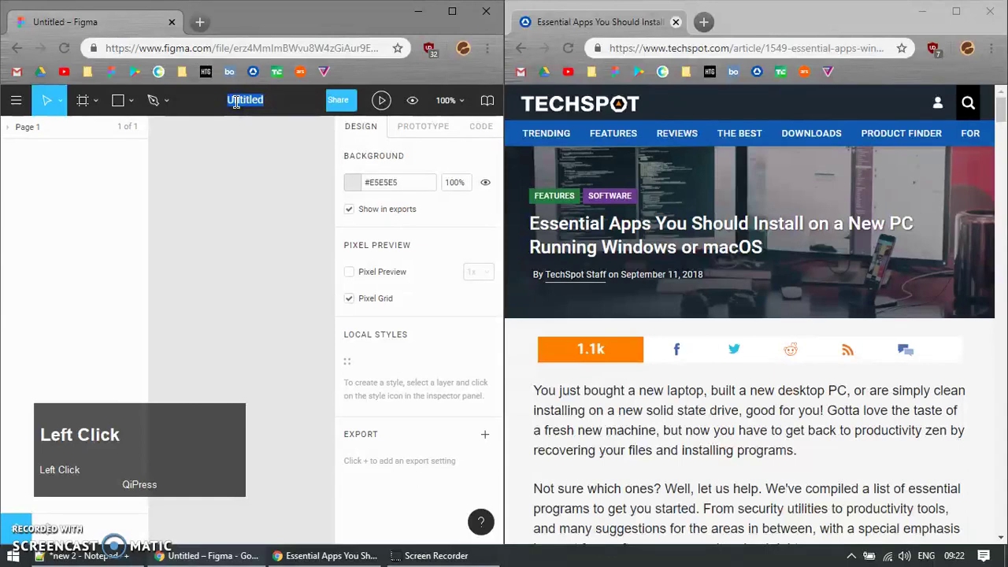
# Rename the untitled file as "challenge 006 - essential apps icon"
pyautogui.write('hallenge')
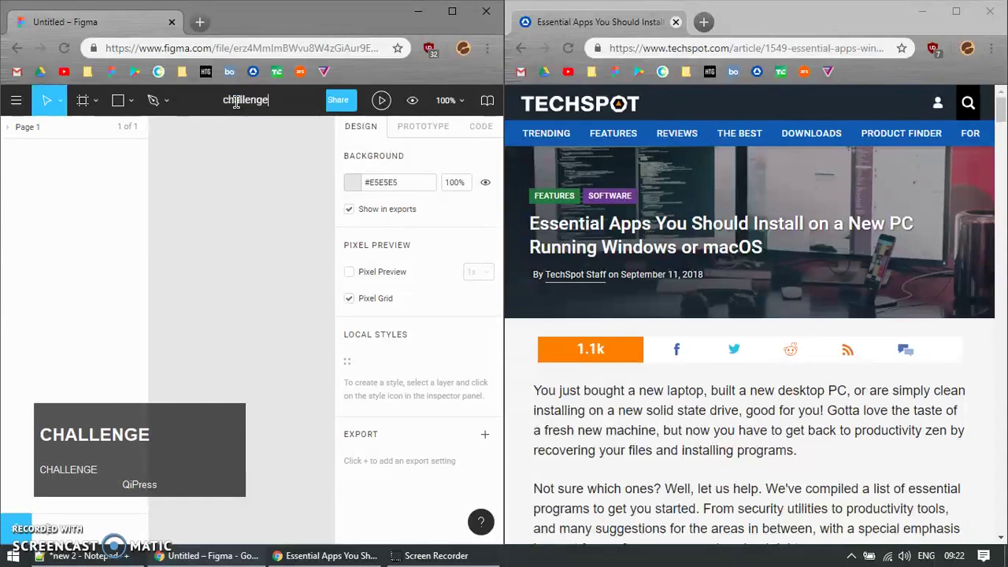
pyautogui.write(' 006 -')
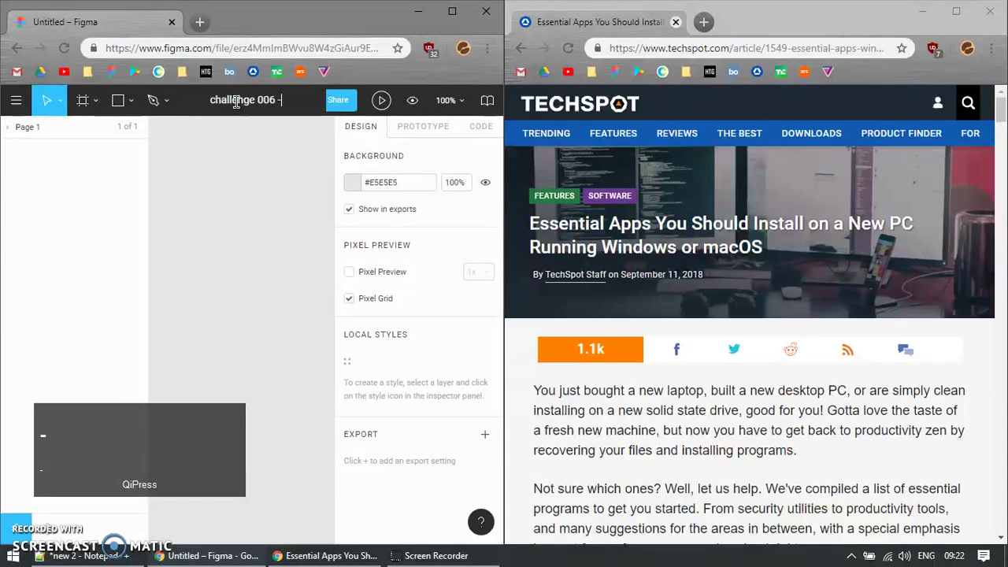
pyautogui.write(' essentia')
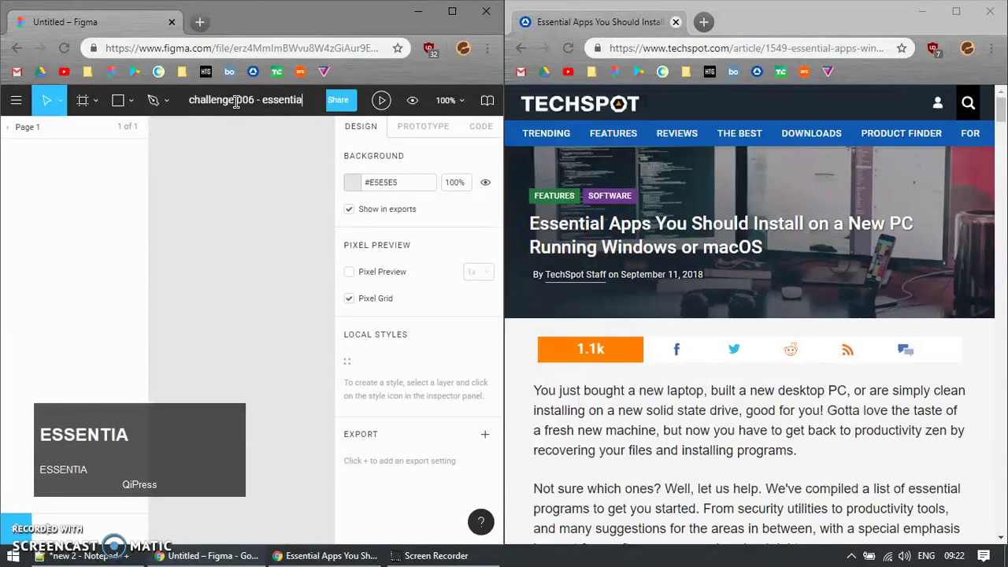
pyautogui.write('l apps icon')
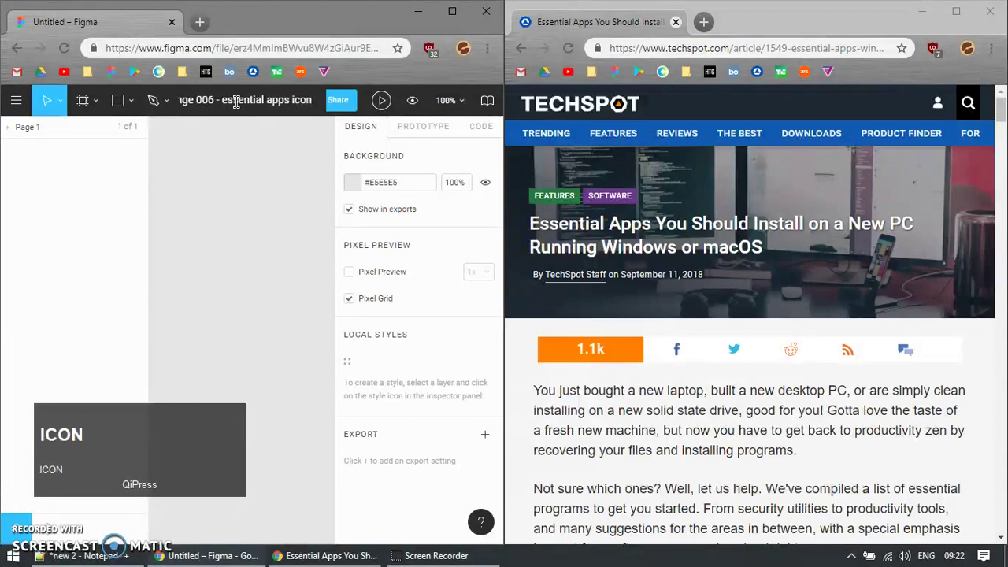
pyautogui.click(275, 202)
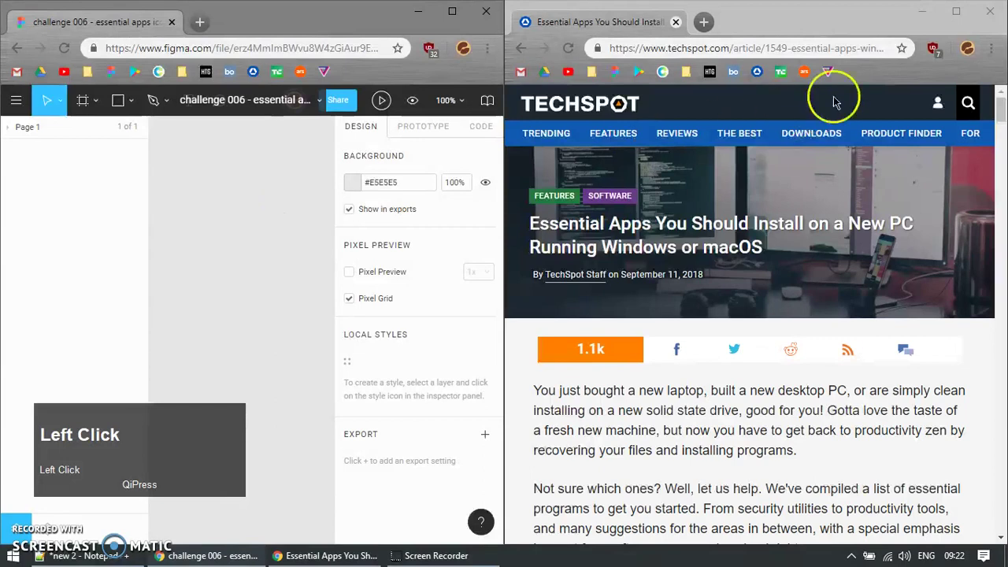
# Close the TechSpot article window and maximize the Figma window
pyautogui.click(997, 15)
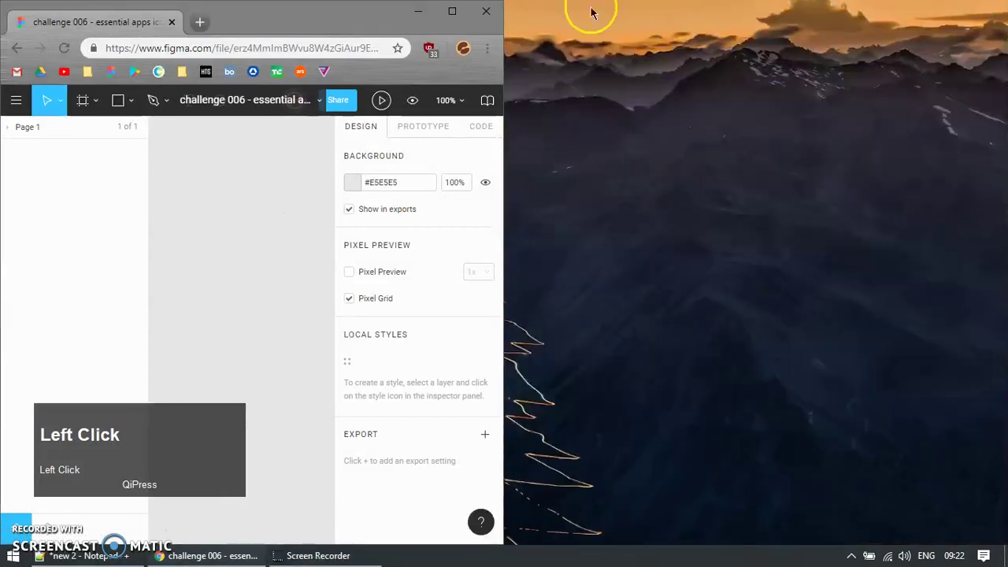
pyautogui.click(450, 11)
# Copy the file name and paste it on the canvas as a text layer reading "challenge 006 - essential apps icon"
pyautogui.click(542, 92)
pyautogui.hotkey('ctrl', 'c')
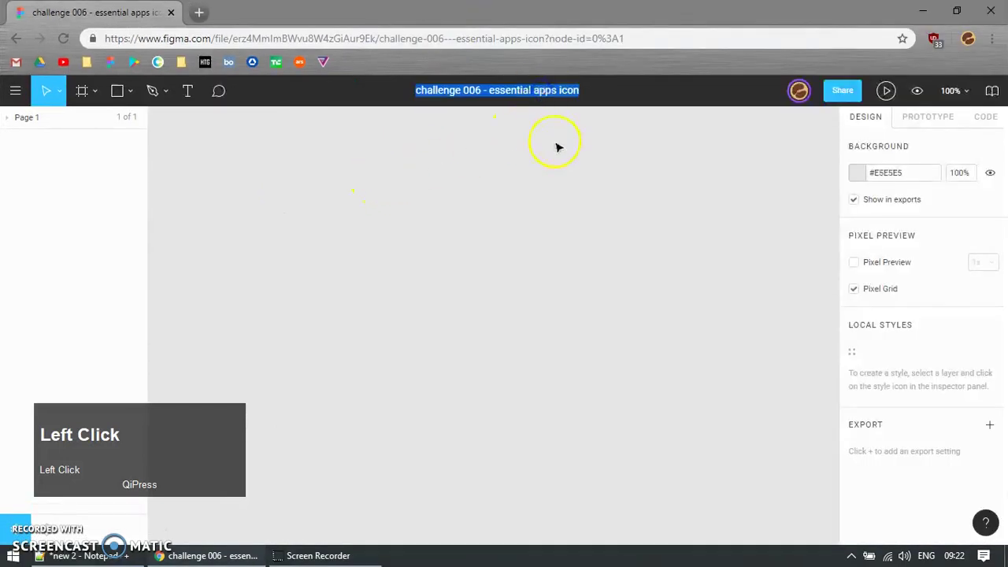
pyautogui.click(378, 178)
pyautogui.press('t')
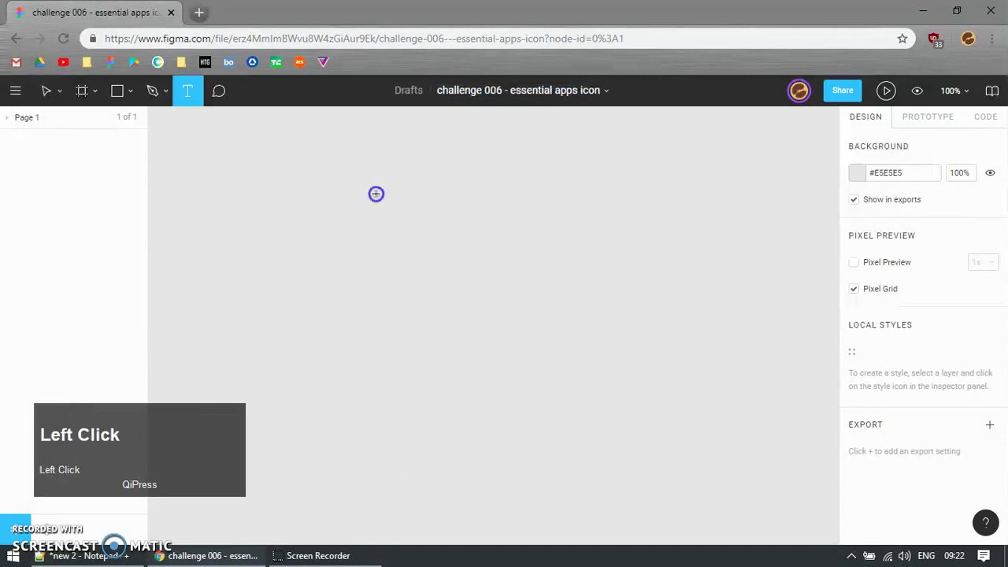
pyautogui.hotkey('ctrl', 'v')
pyautogui.click(433, 254)
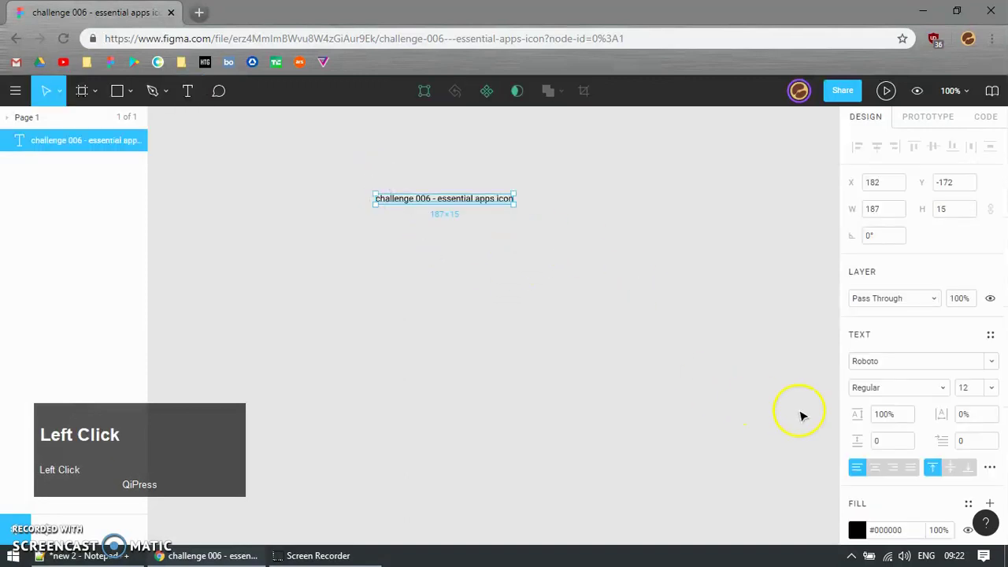
# Set the title text's font size to 24 and move the title slightly up on the canvas
pyautogui.click(966, 387)
pyautogui.write('24')
pyautogui.press('Return')
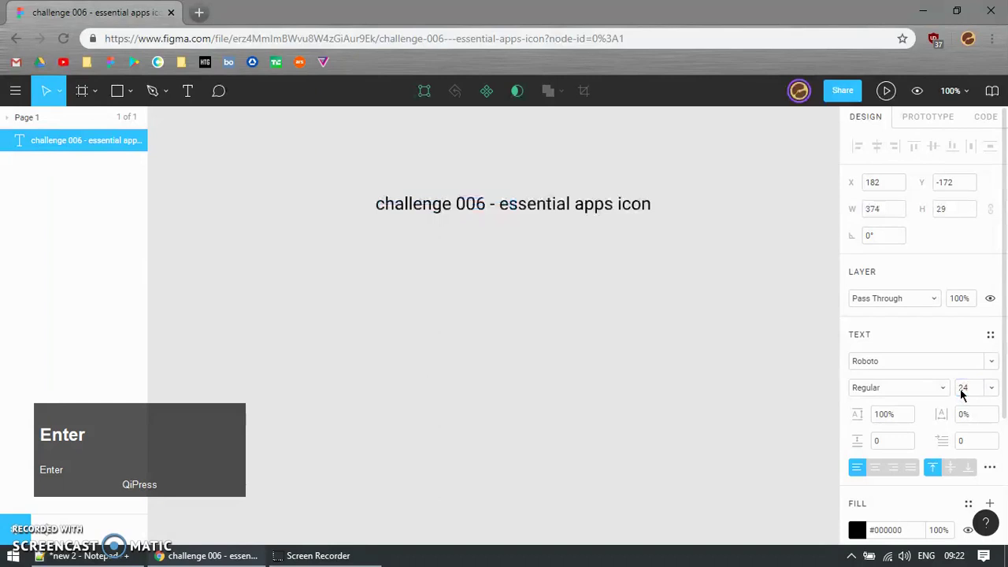
pyautogui.click(480, 358)
pyautogui.scroll(5, 539, 234)
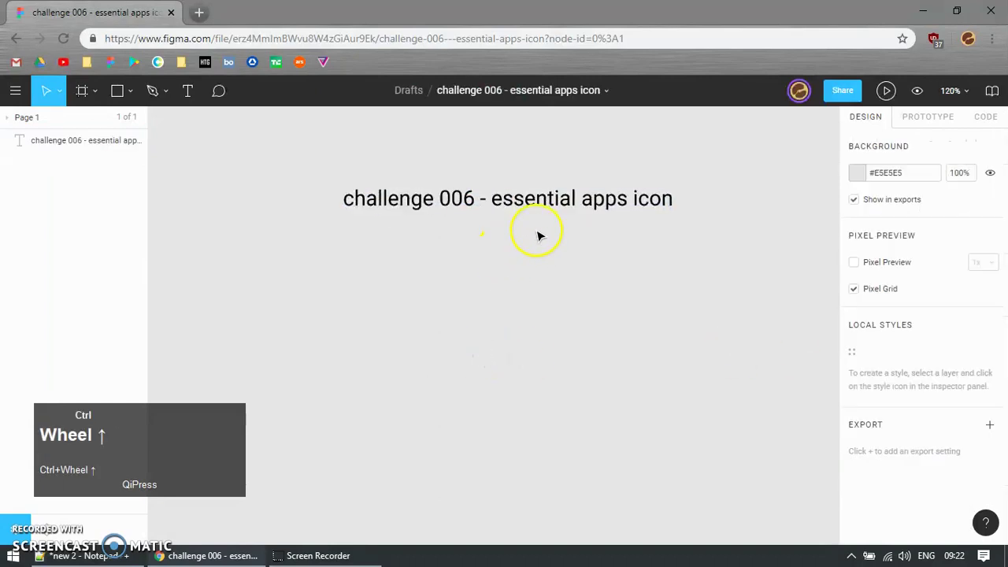
pyautogui.click(512, 175)
pyautogui.moveTo(512, 175); pyautogui.dragTo(505, 155)
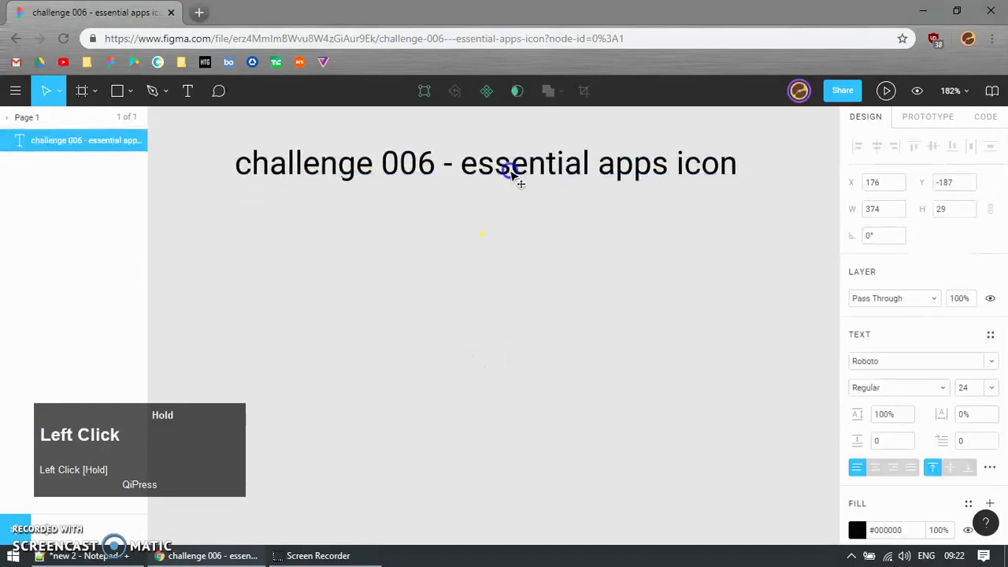
pyautogui.click(490, 283)
# Draw a square of about 82 × 82 below the title and rotate it to -45° so it forms a diamond
pyautogui.press('r')
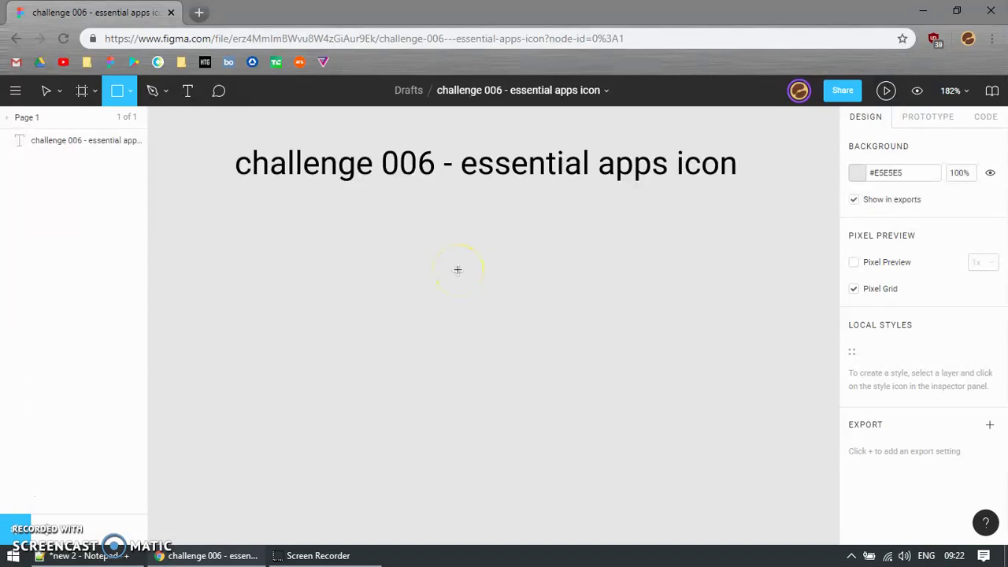
pyautogui.moveTo(420, 236)
pyautogui.mouseDown()
pyautogui.moveTo(491, 286)
pyautogui.moveTo(531, 346)
pyautogui.mouseUp()
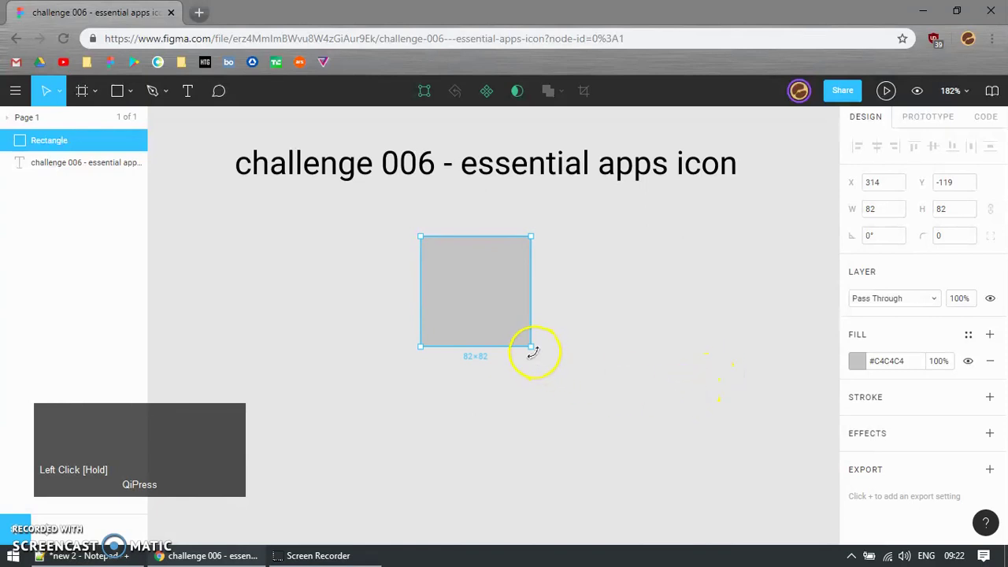
pyautogui.moveTo(532, 352); pyautogui.dragTo(464, 389)
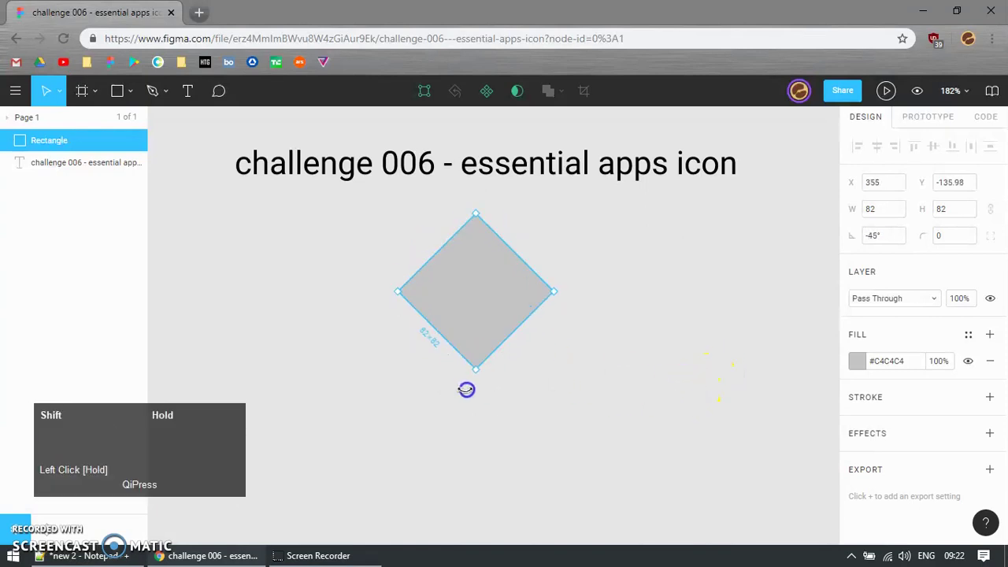
pyautogui.click(626, 380)
# Change the diamond's fill to the green preset #219653
pyautogui.click(512, 313)
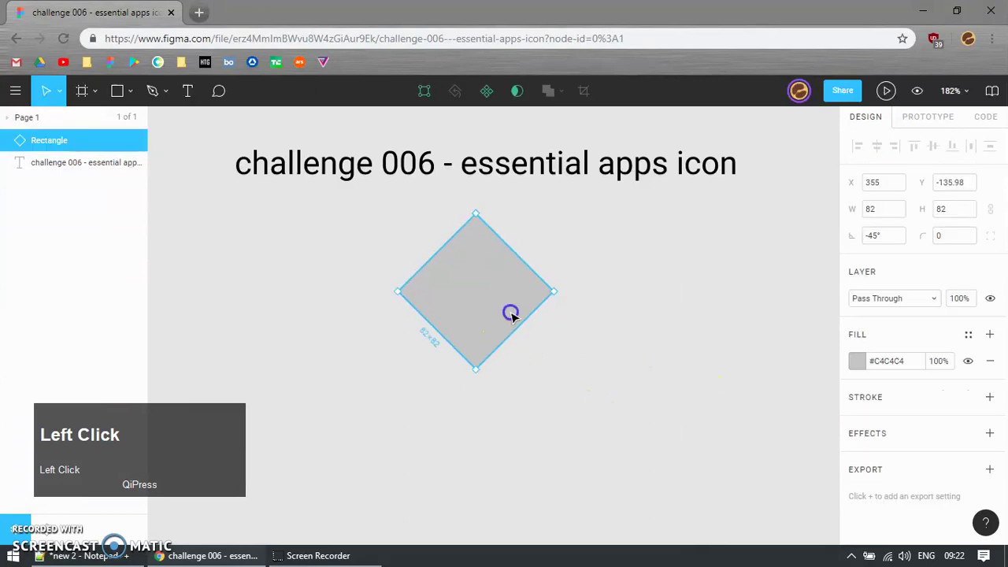
pyautogui.click(854, 359)
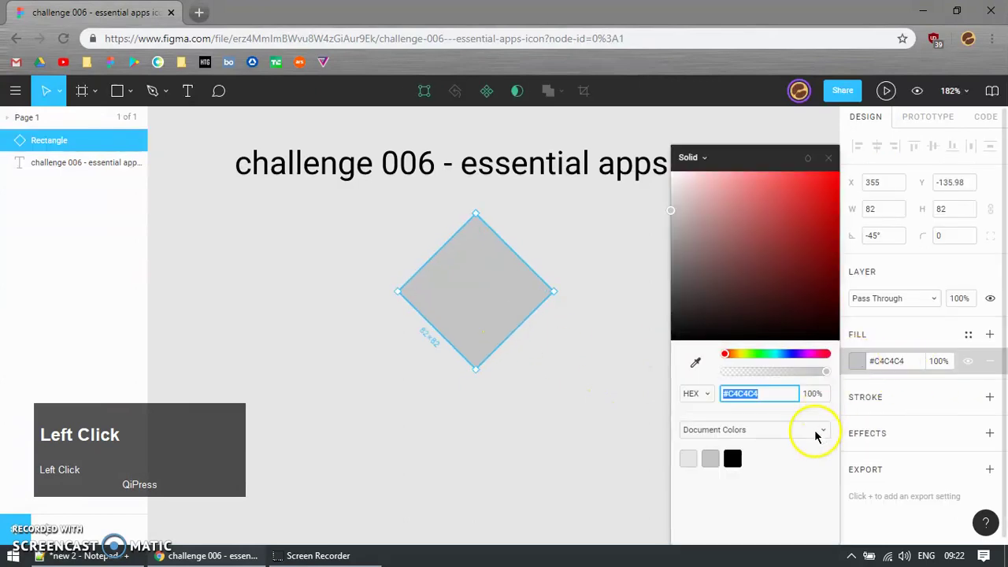
pyautogui.click(825, 425)
pyautogui.click(729, 460)
pyautogui.click(734, 475)
pyautogui.click(581, 378)
# Duplicate the green diamond and move the copy straight down so that it partly overlaps the original
pyautogui.click(504, 323)
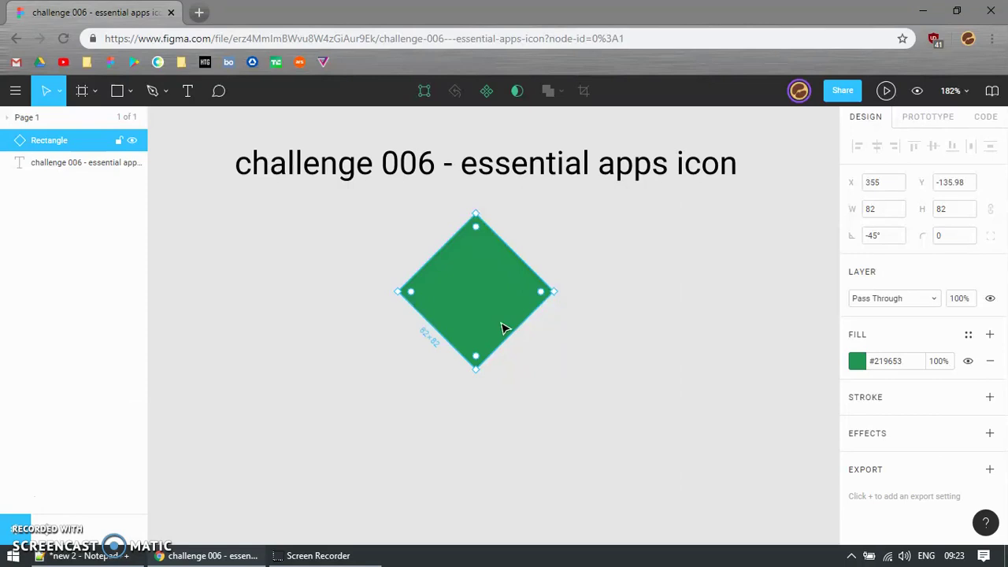
pyautogui.hotkey('ctrl', 'd')
pyautogui.moveTo(493, 288); pyautogui.dragTo(479, 336)
pyautogui.click(593, 335)
# Combine the two overlapping diamonds with a Union and flatten the result into a single vector shape
pyautogui.click(516, 315)
pyautogui.keyDown('shift'); pyautogui.click(504, 376); pyautogui.keyUp('shift')
pyautogui.click(549, 92)
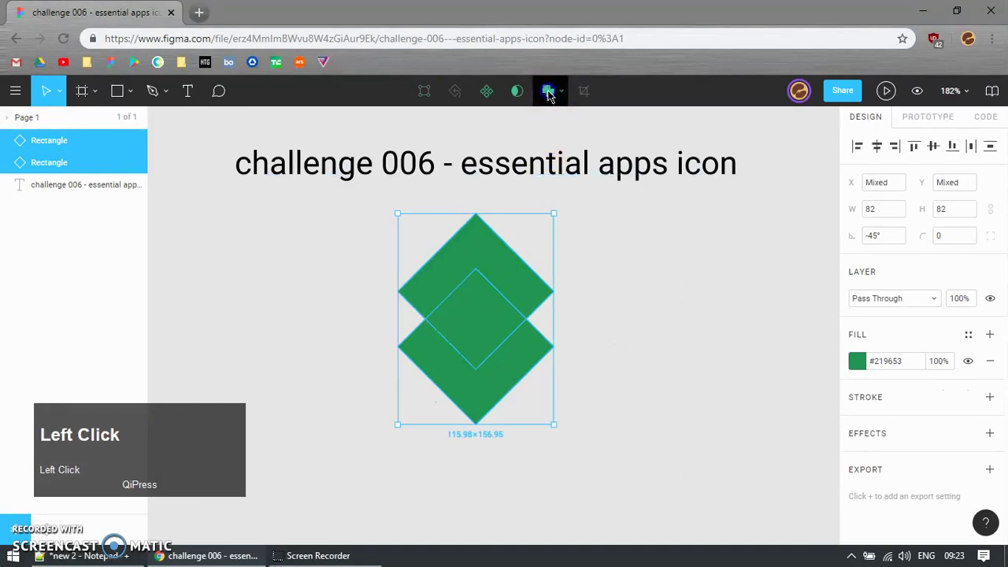
pyautogui.click(567, 252)
pyautogui.click(508, 288)
pyautogui.hotkey('ctrl', 'e')
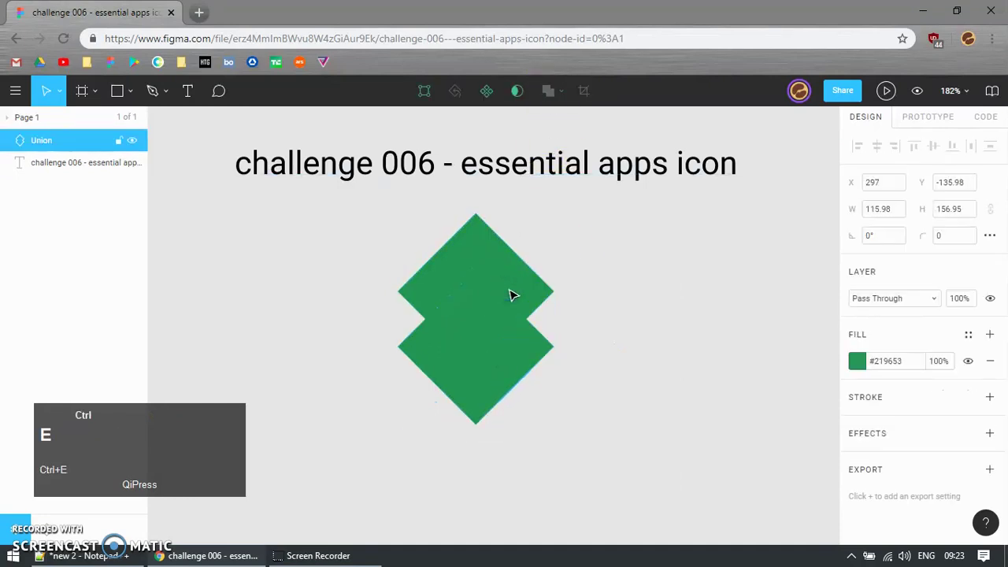
# Delete the two inner notch points between the upper and lower halves of the flattened shape and finish vector editing
pyautogui.click(459, 316)
pyautogui.doubleClick(460, 313)
pyautogui.moveTo(375, 310); pyautogui.dragTo(572, 337)
pyautogui.press('Delete')
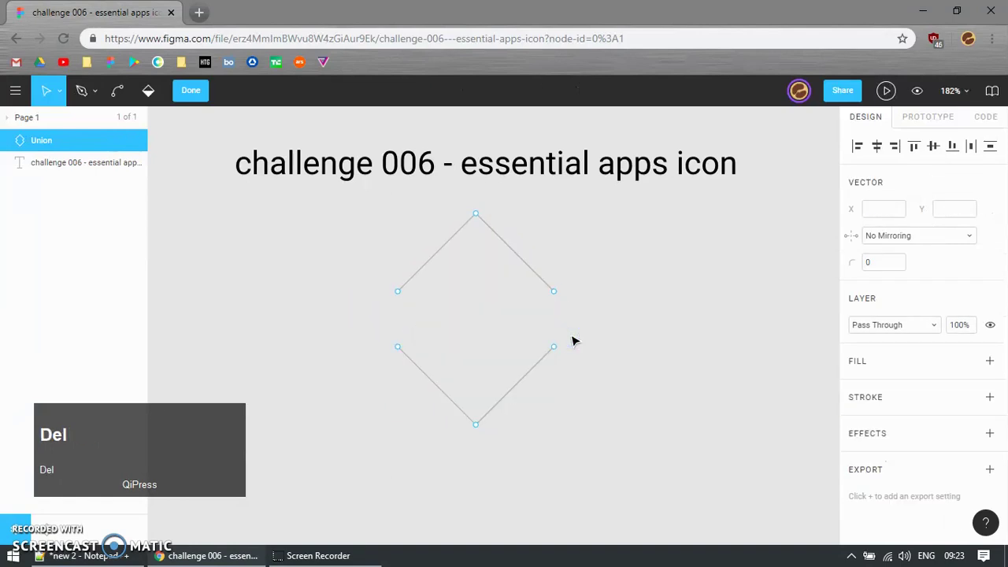
pyautogui.click(190, 90)
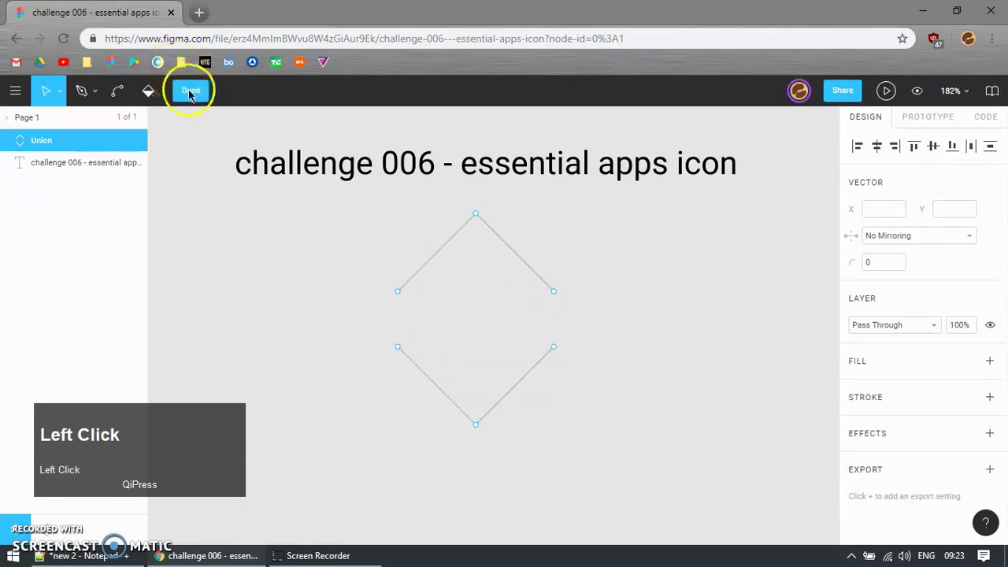
# Connect the open upper and lower ends on both sides with the Pen tool and add a #C4C4C4 fill to the closed hexagon
pyautogui.keyDown('ctrl'); pyautogui.scroll(3, 543, 260); pyautogui.keyUp('ctrl')
pyautogui.click(550, 253)
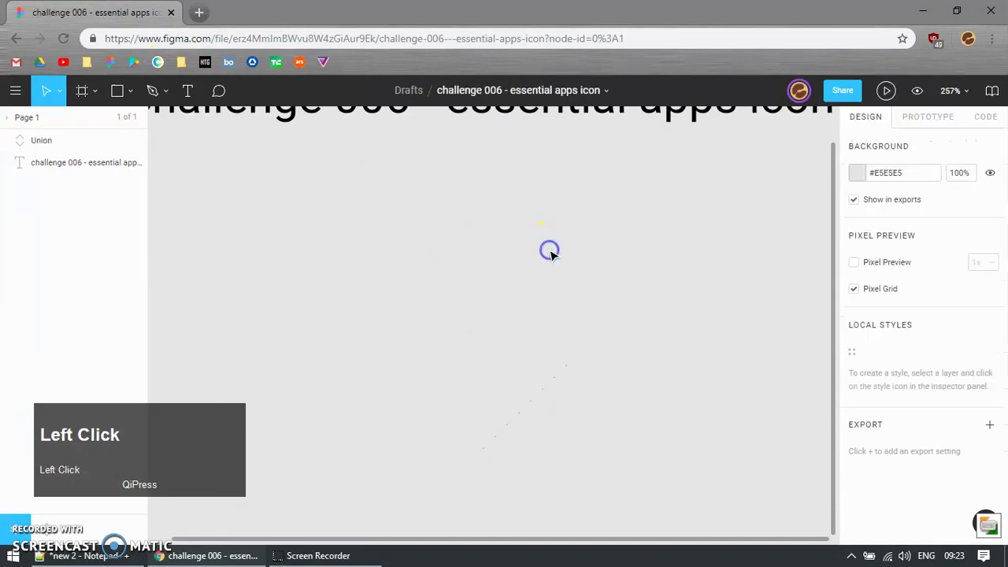
pyautogui.click(52, 140)
pyautogui.click(414, 90)
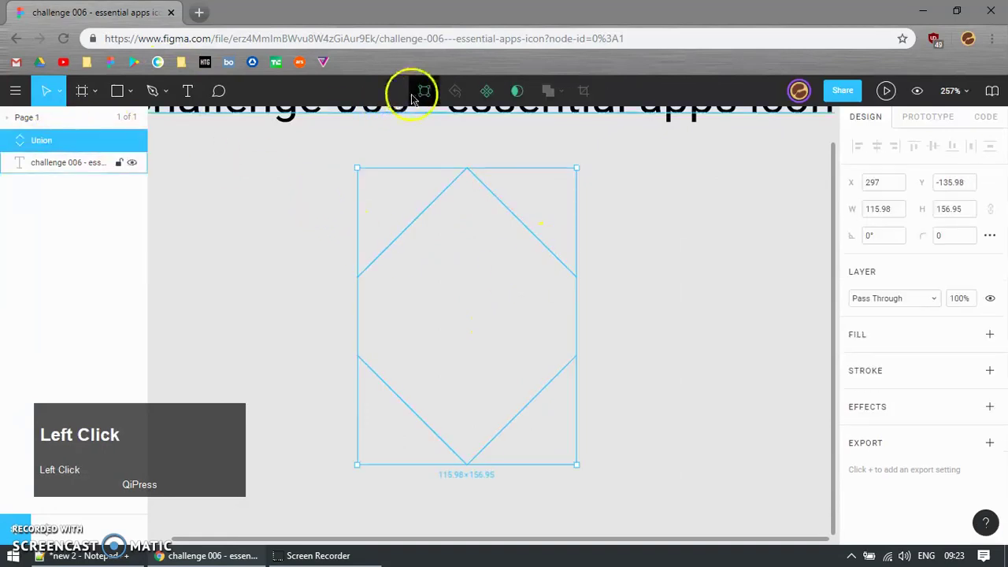
pyautogui.press('p')
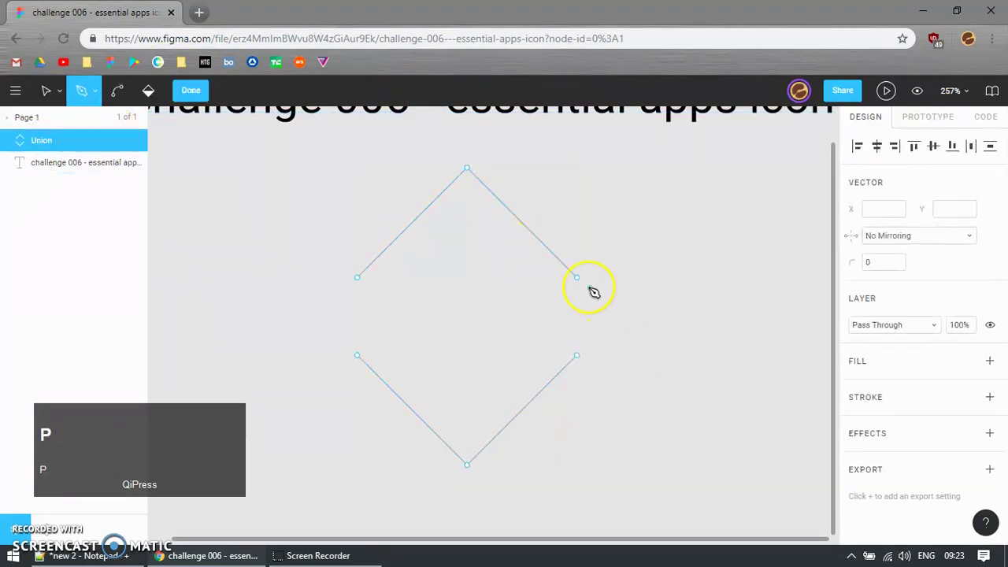
pyautogui.click(576, 277)
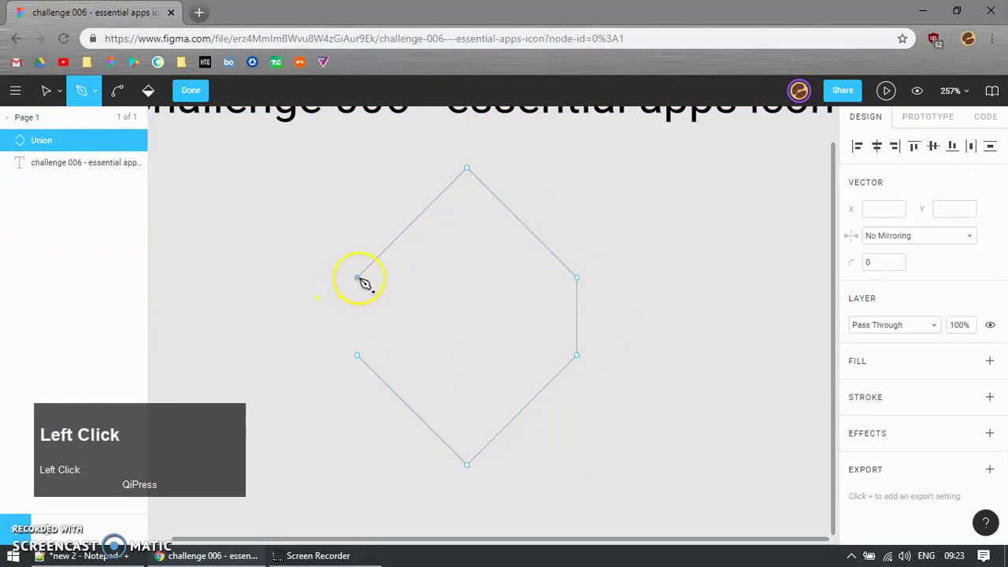
pyautogui.click(356, 355)
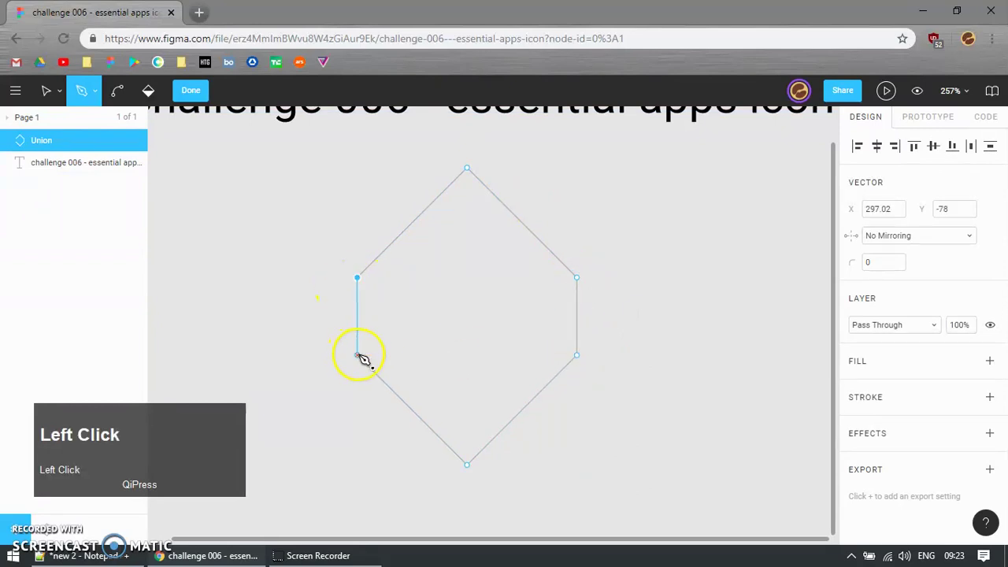
pyautogui.click(191, 93)
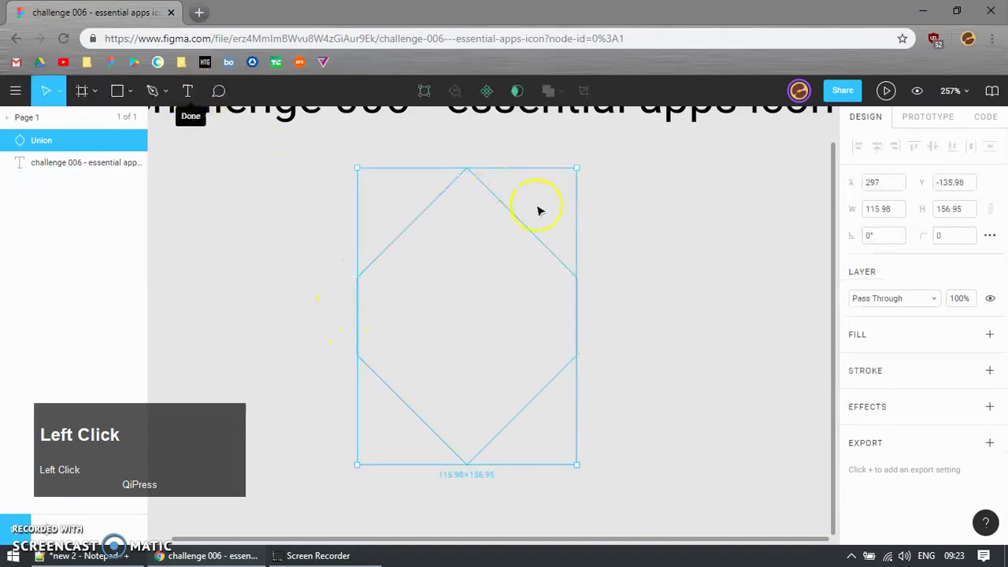
pyautogui.click(988, 333)
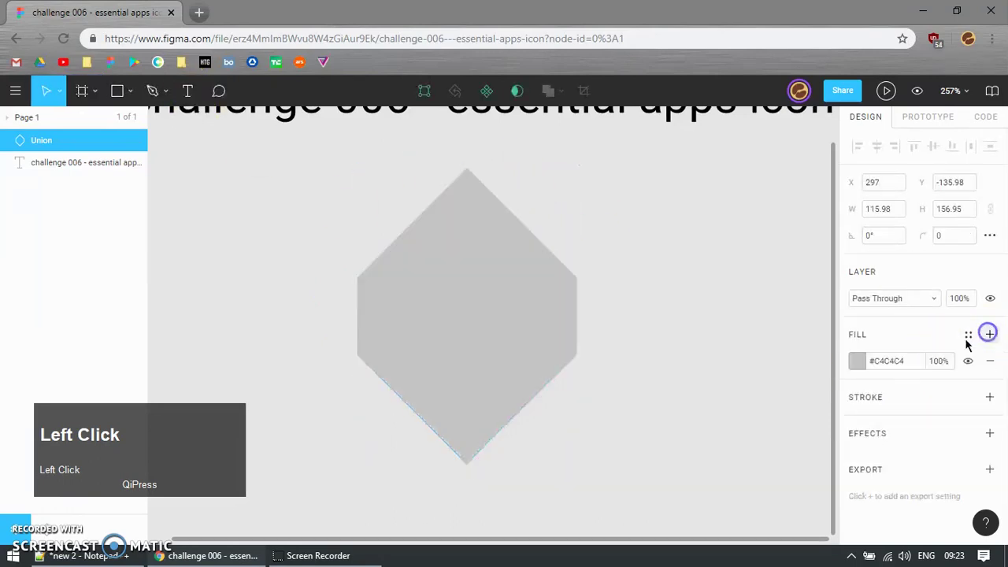
# Reduce the hexagon's height by pulling its lower edge upward, keeping the width
pyautogui.doubleClick(469, 447)
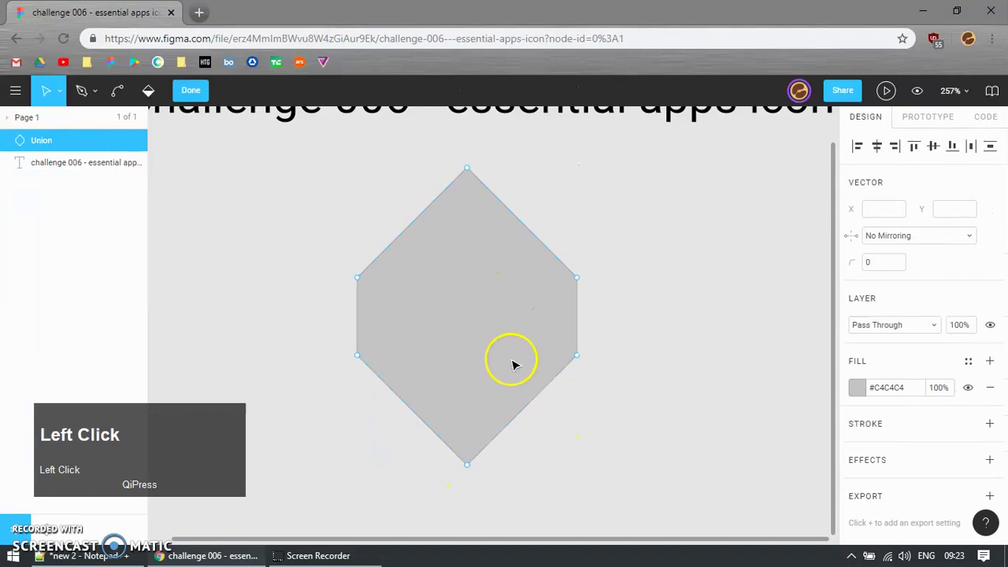
pyautogui.press('Escape')
pyautogui.moveTo(470, 464); pyautogui.dragTo(488, 402)
# Shift the hexagon's three lower points straight down to lengthen its vertical sides, and finish vector editing
pyautogui.doubleClick(418, 302)
pyautogui.moveTo(260, 286); pyautogui.dragTo(679, 440)
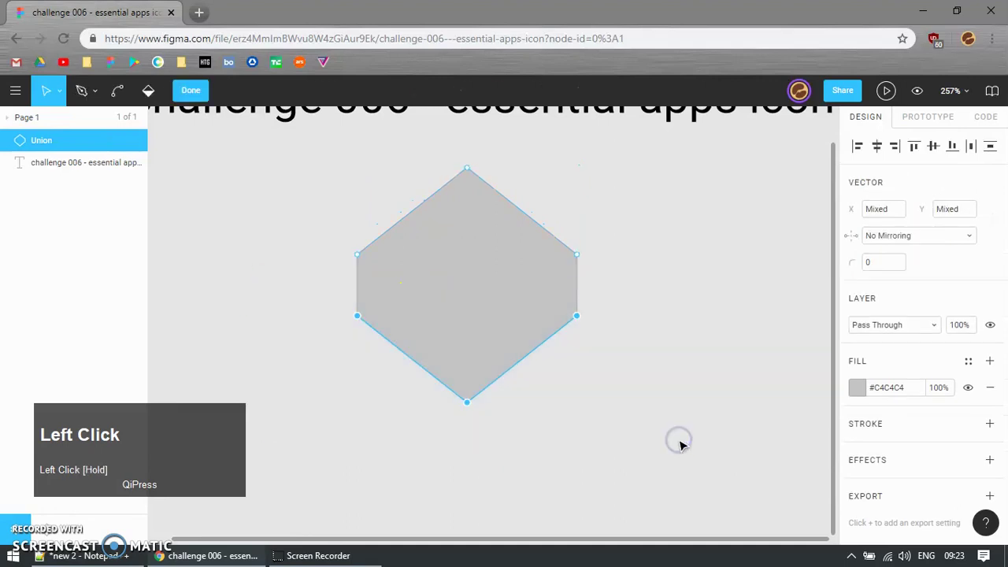
pyautogui.press('Down')
pyautogui.press('Down')
pyautogui.press('Down')
pyautogui.press('Down')
pyautogui.press('Down')
pyautogui.press('Down')
pyautogui.press('Down')
pyautogui.press('Down')
pyautogui.press('Down')
pyautogui.press('Down')
pyautogui.press('Down')
pyautogui.press('Down')
pyautogui.press('Down')
pyautogui.press('Down')
pyautogui.press('Down')
pyautogui.press('Down')
pyautogui.press('Down')
pyautogui.press('Down')
pyautogui.press('Down')
pyautogui.press('Down')
pyautogui.press('Down')
pyautogui.press('Down')
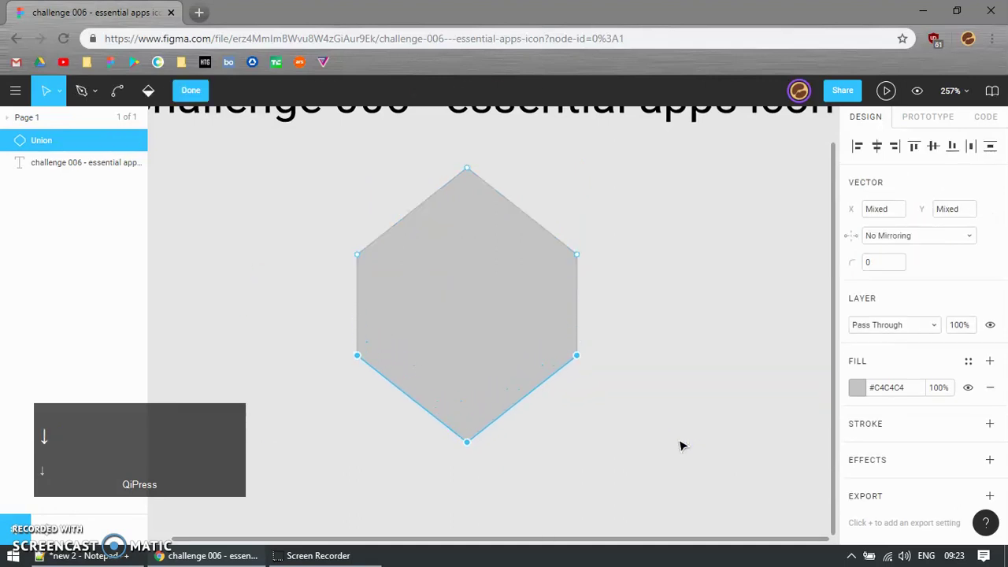
pyautogui.click(191, 91)
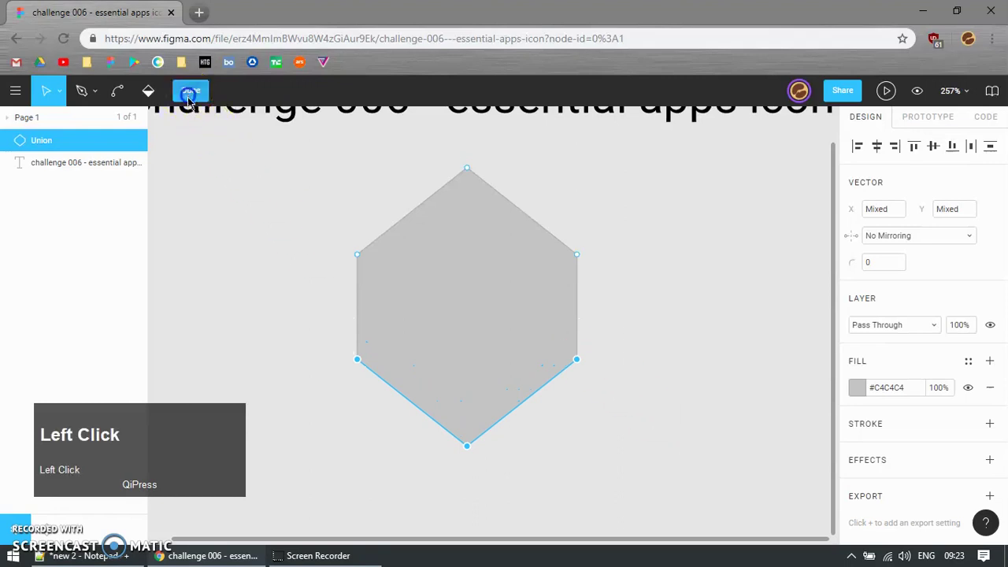
# Squash the hexagon a little more from below, shift its three lower points down again, and finish vector editing
pyautogui.click(417, 292)
pyautogui.moveTo(466, 447); pyautogui.dragTo(477, 408)
pyautogui.doubleClick(432, 316)
pyautogui.moveTo(272, 311); pyautogui.dragTo(542, 416)
pyautogui.press('Down')
pyautogui.press('Down')
pyautogui.press('Down')
pyautogui.press('Down')
pyautogui.press('Down')
pyautogui.press('Down')
pyautogui.press('Down')
pyautogui.press('Down')
pyautogui.press('Down')
pyautogui.press('Down')
pyautogui.press('Down')
pyautogui.press('Down')
pyautogui.press('Down')
pyautogui.press('Down')
pyautogui.press('Down')
pyautogui.press('Down')
pyautogui.press('Down')
pyautogui.press('Down')
pyautogui.press('Down')
pyautogui.press('Down')
pyautogui.press('Down')
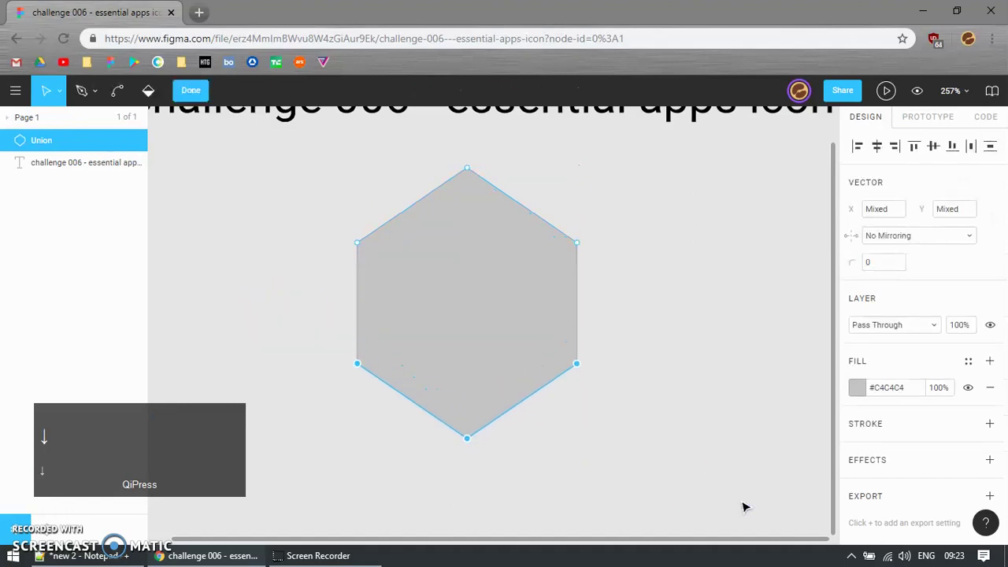
pyautogui.click(191, 90)
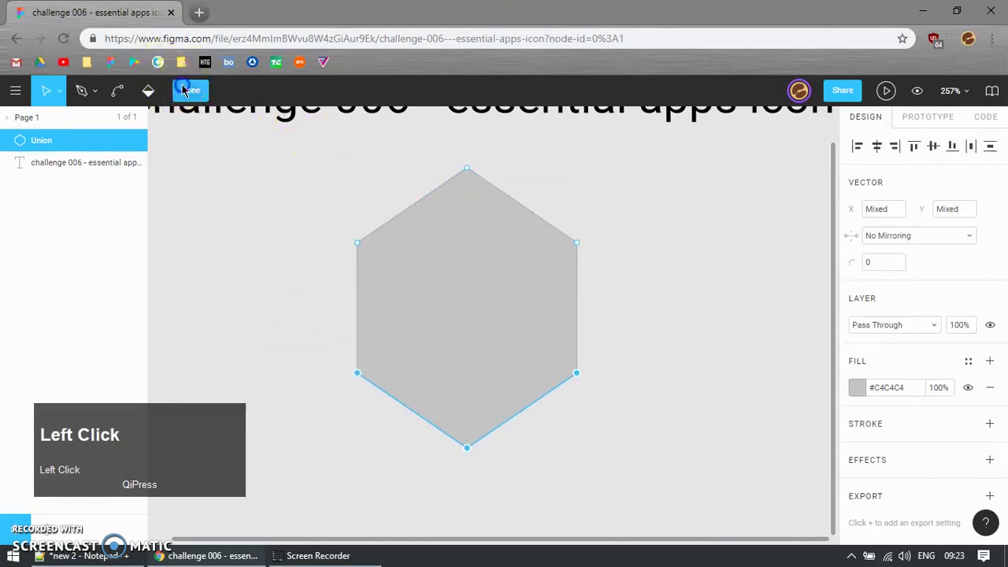
# Add a #000000 stroke to the hexagon with a thickness of 4 and Center alignment
pyautogui.click(253, 251)
pyautogui.click(534, 334)
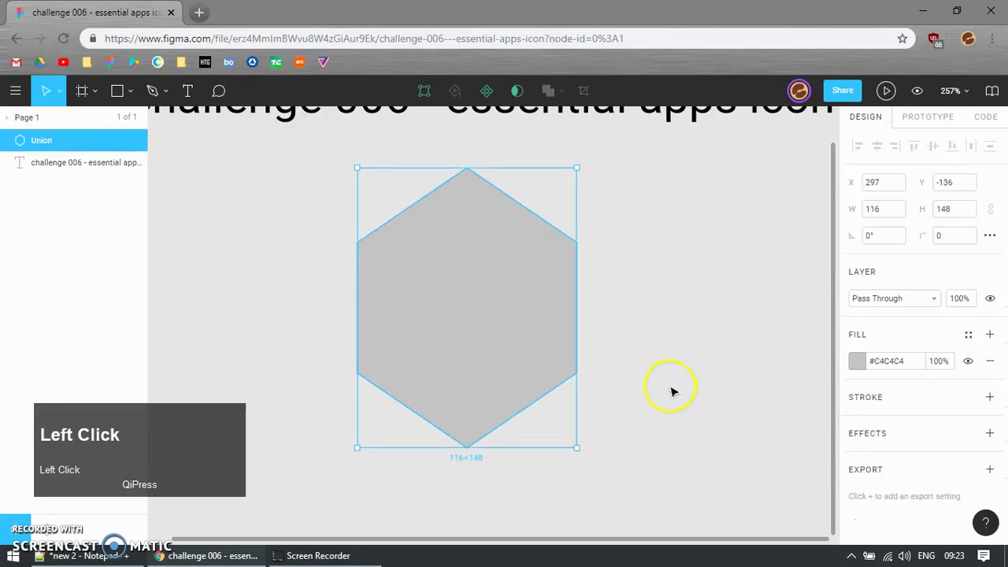
pyautogui.click(990, 396)
pyautogui.click(866, 450)
pyautogui.write('4')
pyautogui.press('Return')
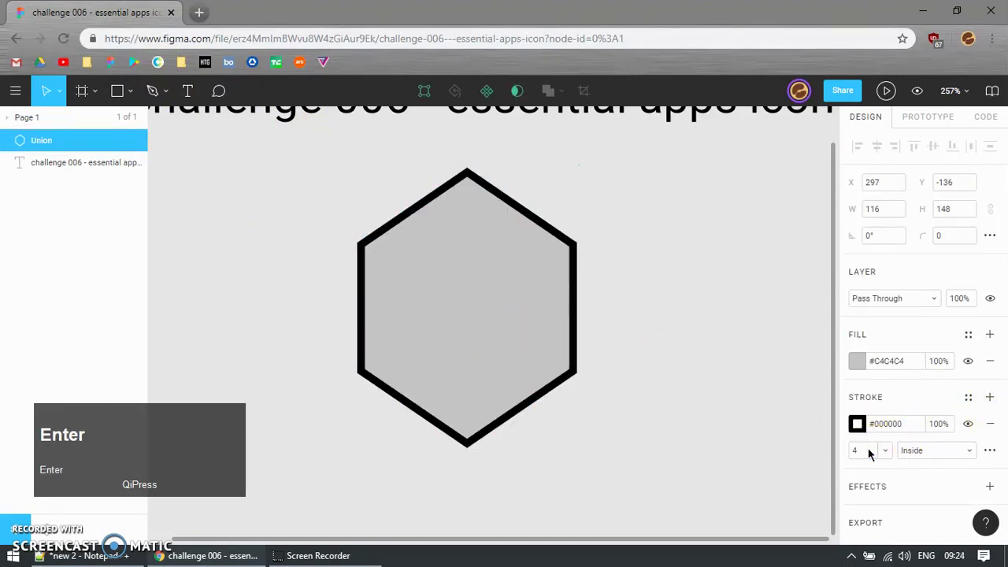
pyautogui.click(957, 447)
pyautogui.click(964, 425)
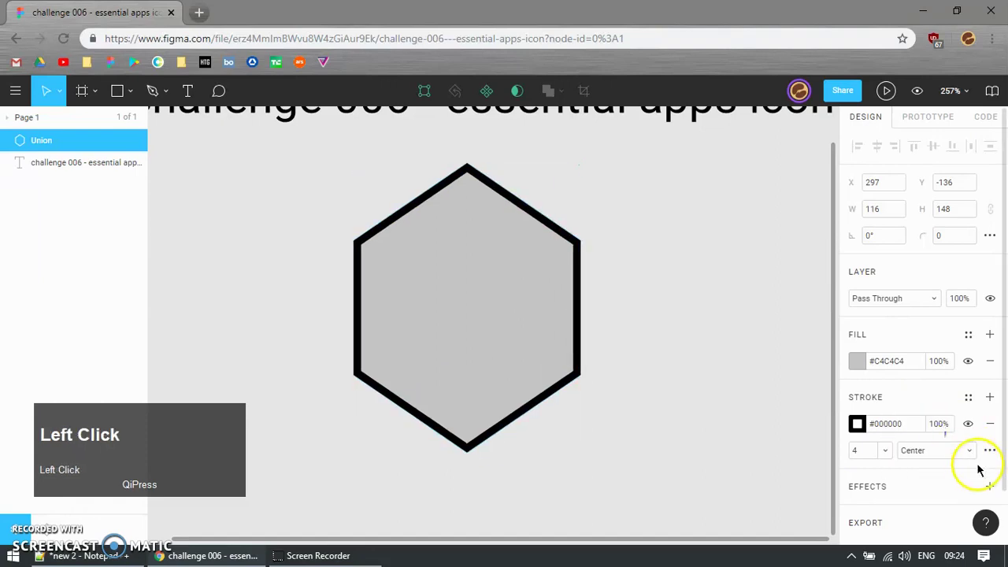
# Set the hexagon's stroke to round joins and the Round cap in the advanced stroke settings
pyautogui.click(990, 450)
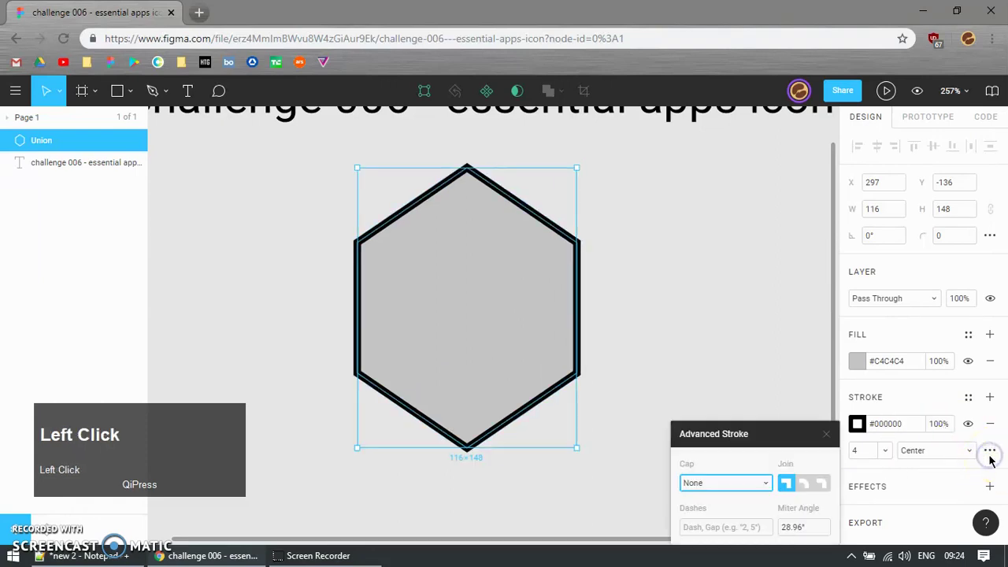
pyautogui.click(819, 482)
pyautogui.click(766, 483)
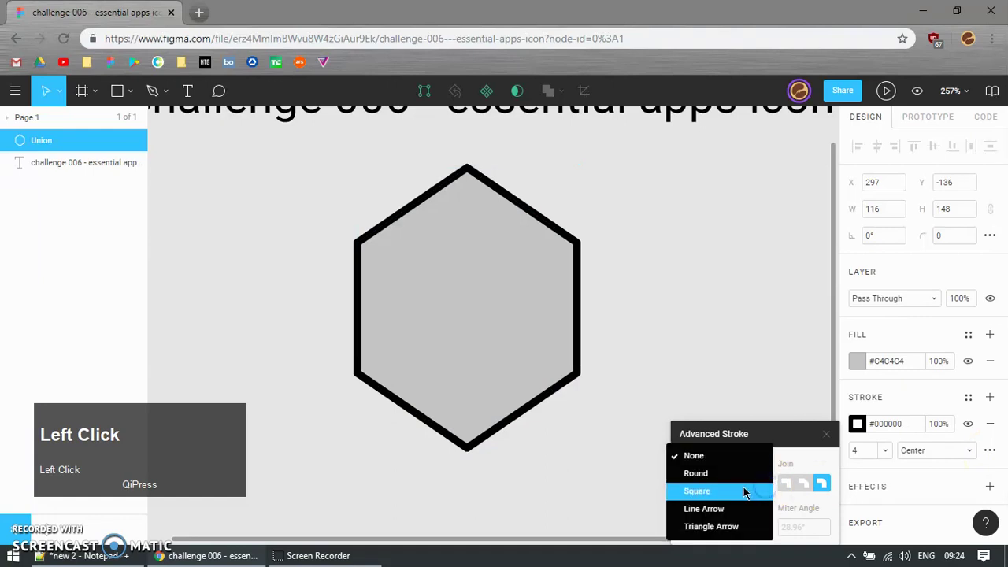
pyautogui.click(735, 473)
pyautogui.click(669, 378)
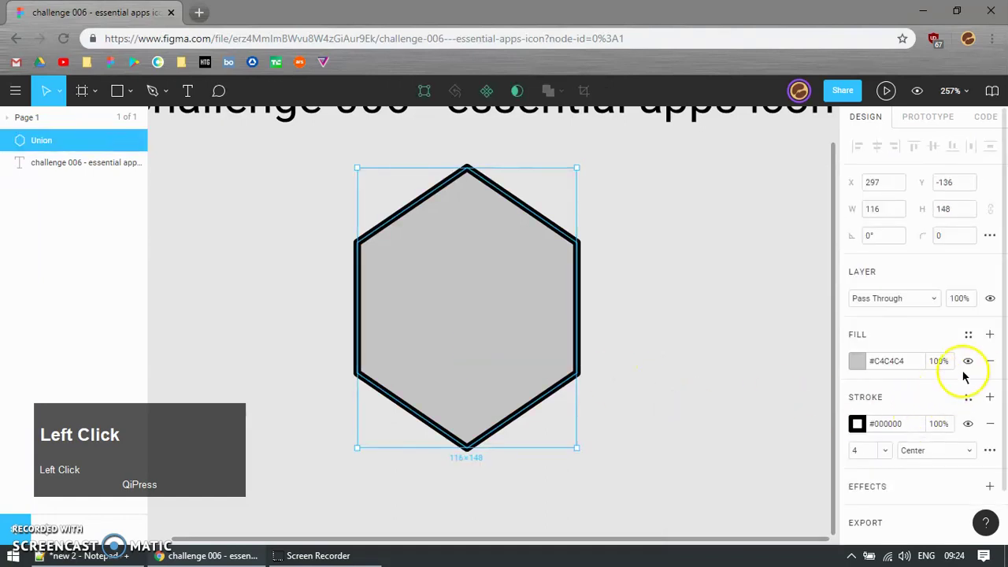
# Remove the #C4C4C4 fill from the hexagon so only its outline is drawn
pyautogui.click(990, 360)
pyautogui.click(698, 385)
pyautogui.click(507, 418)
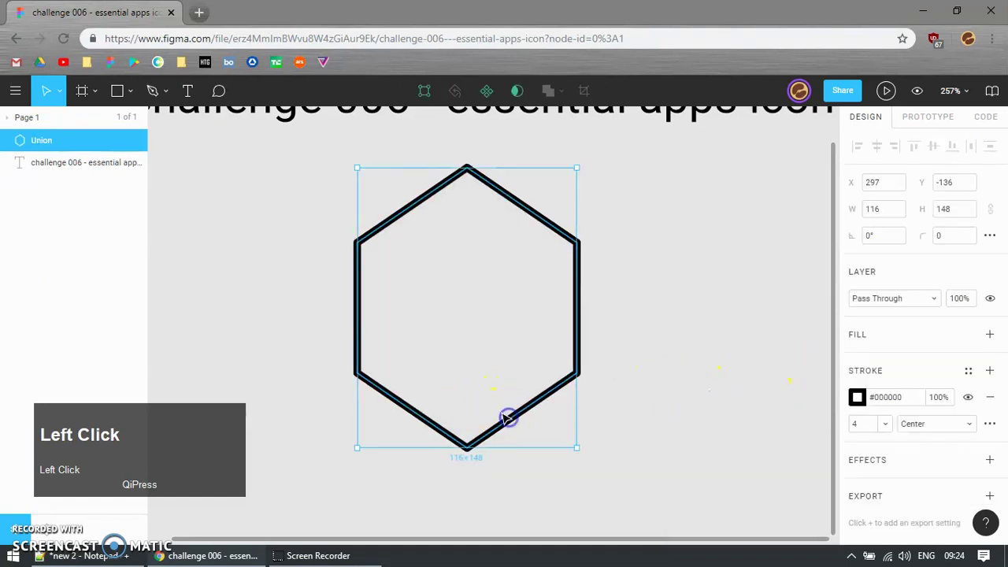
# Nudge the hexagon's three lower points upward until the shape is about 134 tall, and finish vector editing
pyautogui.doubleClick(422, 396)
pyautogui.moveTo(249, 324); pyautogui.dragTo(685, 475)
pyautogui.press('Up')
pyautogui.press('Up')
pyautogui.press('Up')
pyautogui.press('Up')
pyautogui.press('Up')
pyautogui.press('Up')
pyautogui.press('Up')
pyautogui.press('Up')
pyautogui.press('Up')
pyautogui.press('Up')
pyautogui.press('Up')
pyautogui.press('Up')
pyautogui.press('Up')
pyautogui.press('Up')
pyautogui.press('Up')
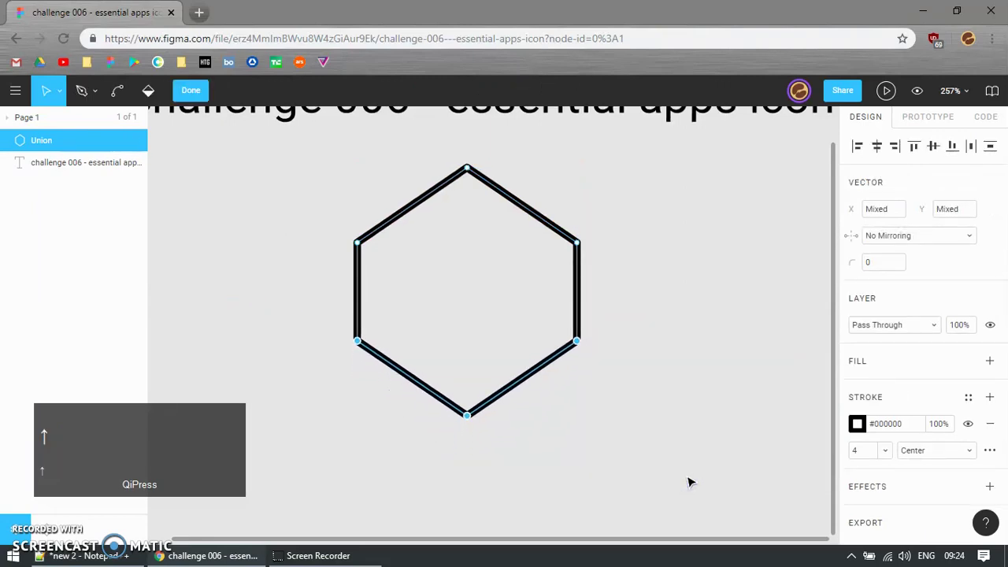
pyautogui.press('Up')
pyautogui.press('Down')
pyautogui.press('Down')
pyautogui.press('Down')
pyautogui.press('Down')
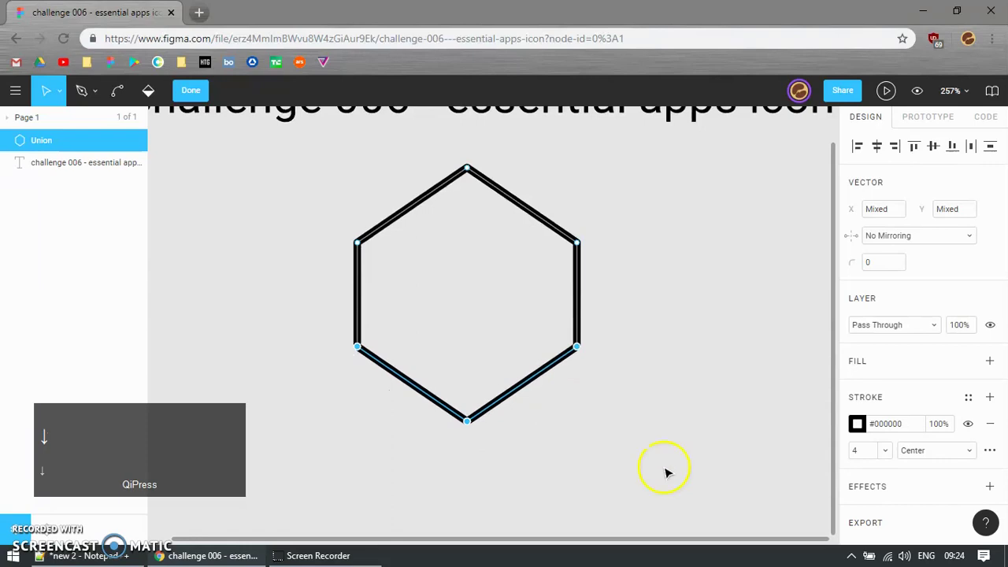
pyautogui.click(191, 90)
pyautogui.click(228, 186)
# Draw a vertical line about 53 long with the Pen tool from the hexagon's top vertex toward its center
pyautogui.click(510, 197)
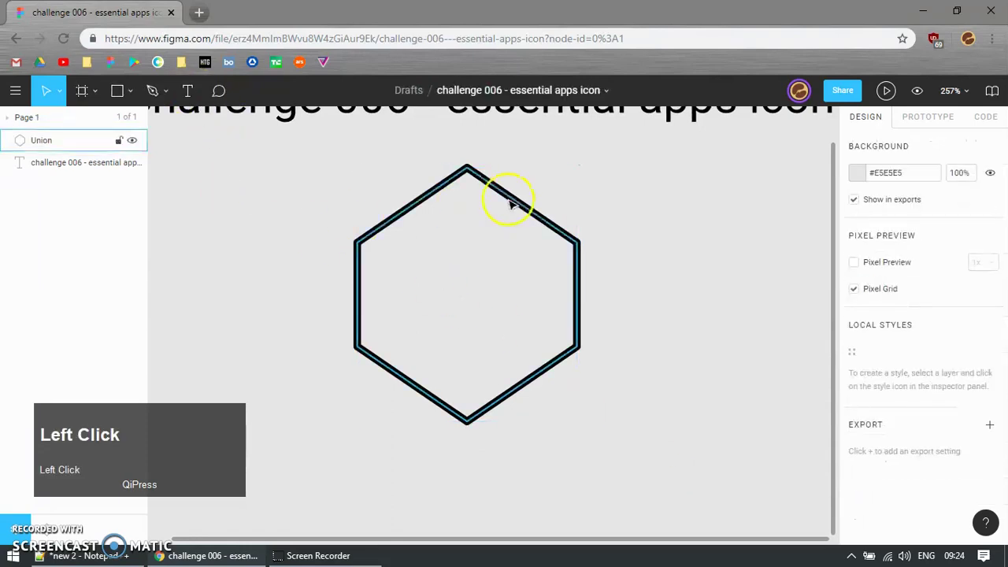
pyautogui.press('p')
pyautogui.click(468, 171)
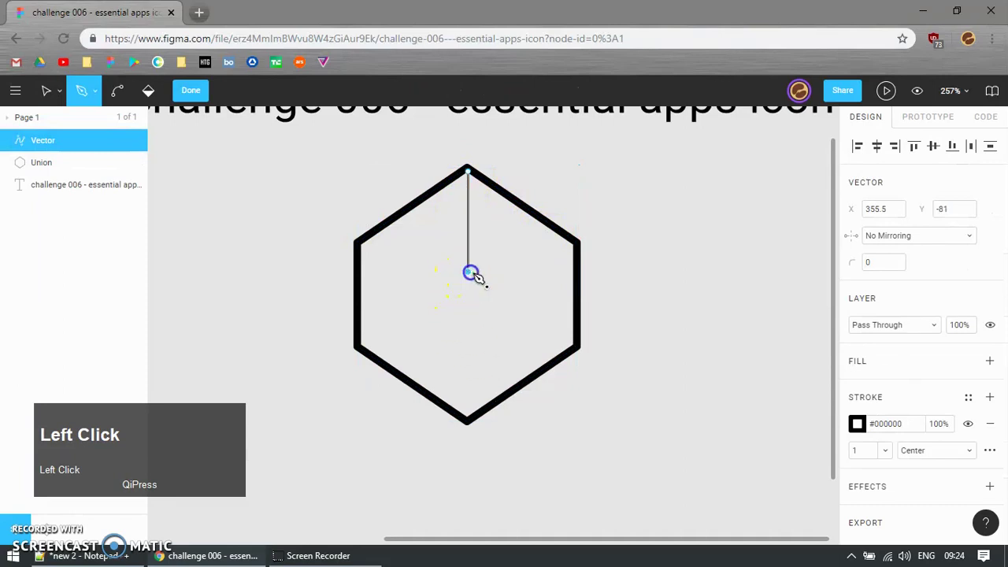
pyautogui.press('Return')
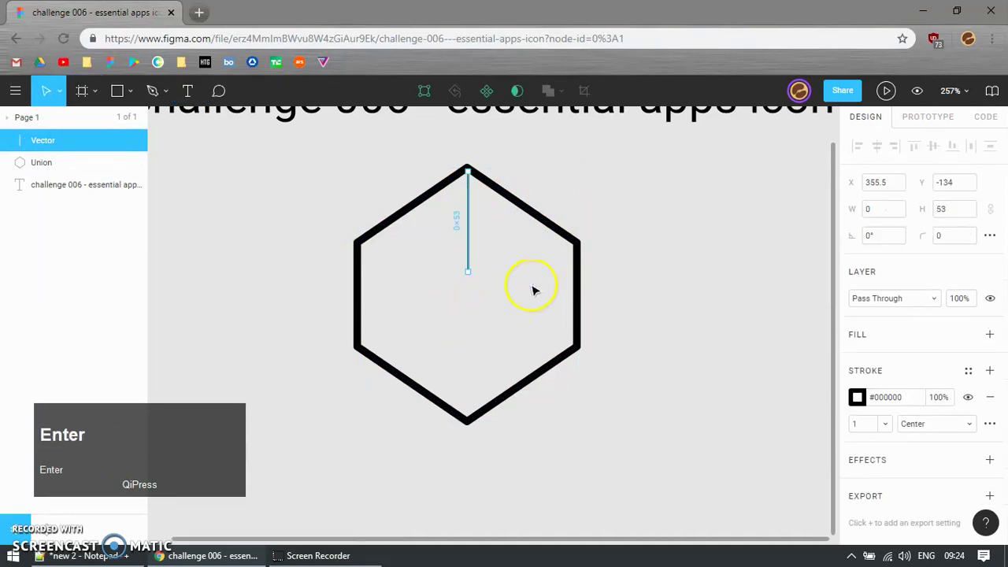
# Paste a copy of the hexagon over the vertical line and move it aside
pyautogui.click(525, 208)
pyautogui.hotkey('ctrl', 'c')
pyautogui.click(469, 199)
pyautogui.hotkey('ctrl', 'shift', 'v')
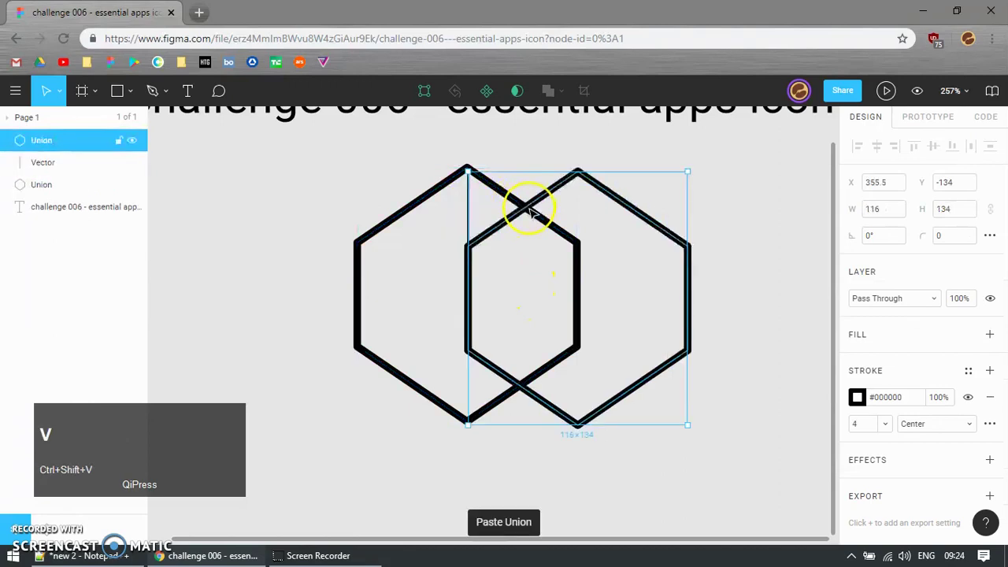
pyautogui.hotkey('ctrl', 'alt', 'c')
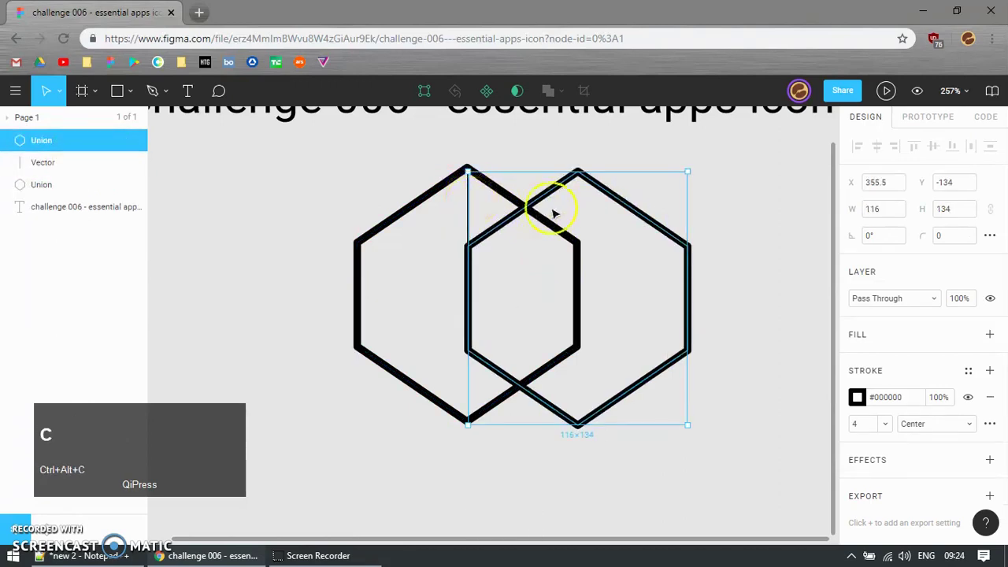
pyautogui.moveTo(578, 191); pyautogui.dragTo(658, 201)
# Copy the pasted hexagon's stroke properties onto the vertical line and delete the pasted hexagon
pyautogui.hotkey('ctrl', 'alt', 'c')
pyautogui.click(470, 204)
pyautogui.hotkey('ctrl', 'alt', 'v')
pyautogui.click(643, 201)
pyautogui.press('Delete')
# Center the vertical line horizontally on the hexagon
pyautogui.click(467, 205)
pyautogui.click(506, 197)
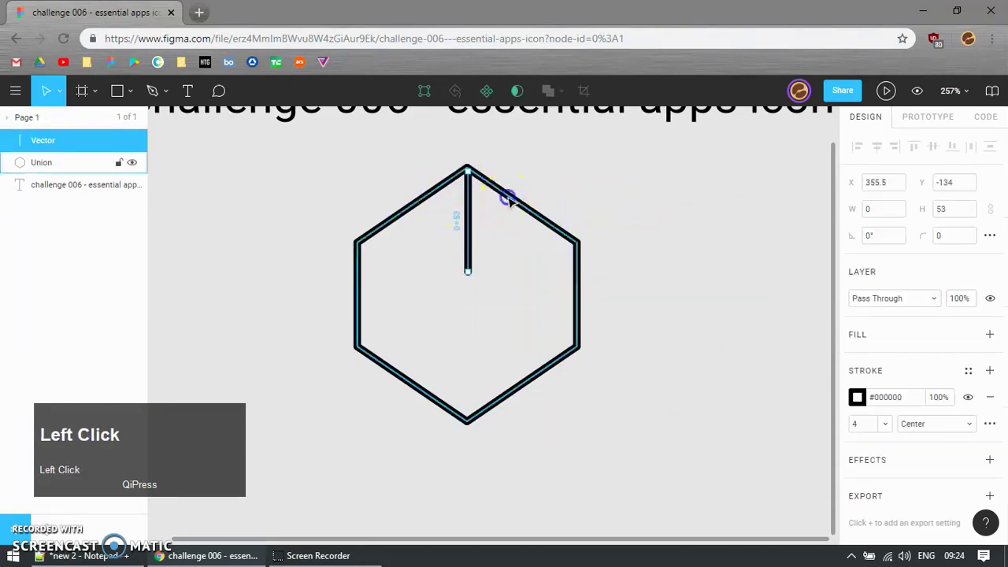
pyautogui.click(467, 197)
pyautogui.keyDown('shift'); pyautogui.click(502, 197); pyautogui.keyUp('shift')
pyautogui.click(693, 184)
# Duplicate the vertical line, move the copy's upper end to the hexagon's upper-left vertex, and finish vector editing
pyautogui.click(466, 241)
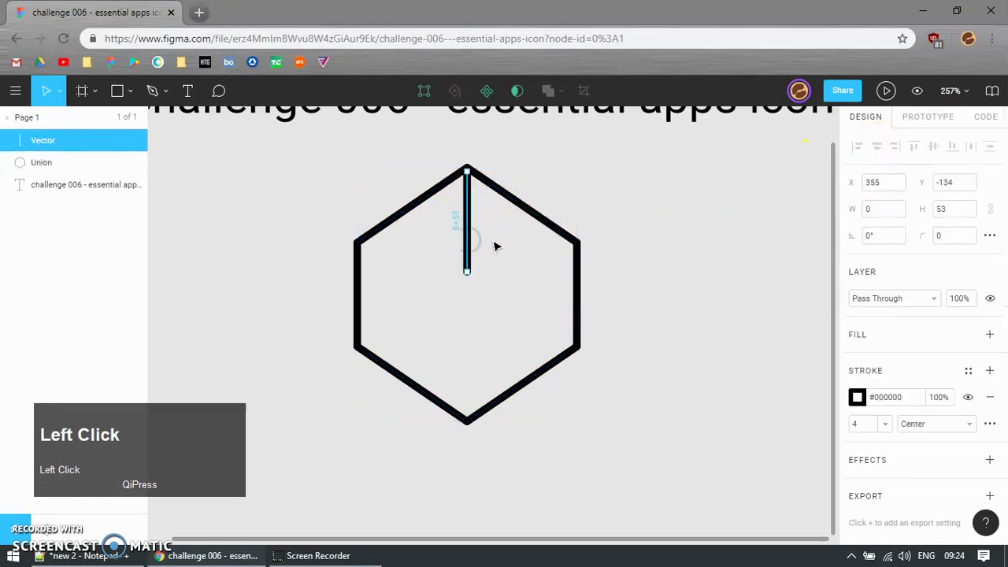
pyautogui.hotkey('ctrl', 'd')
pyautogui.keyDown('ctrl'); pyautogui.scroll(2, 459, 205); pyautogui.keyUp('ctrl')
pyautogui.doubleClick(470, 180)
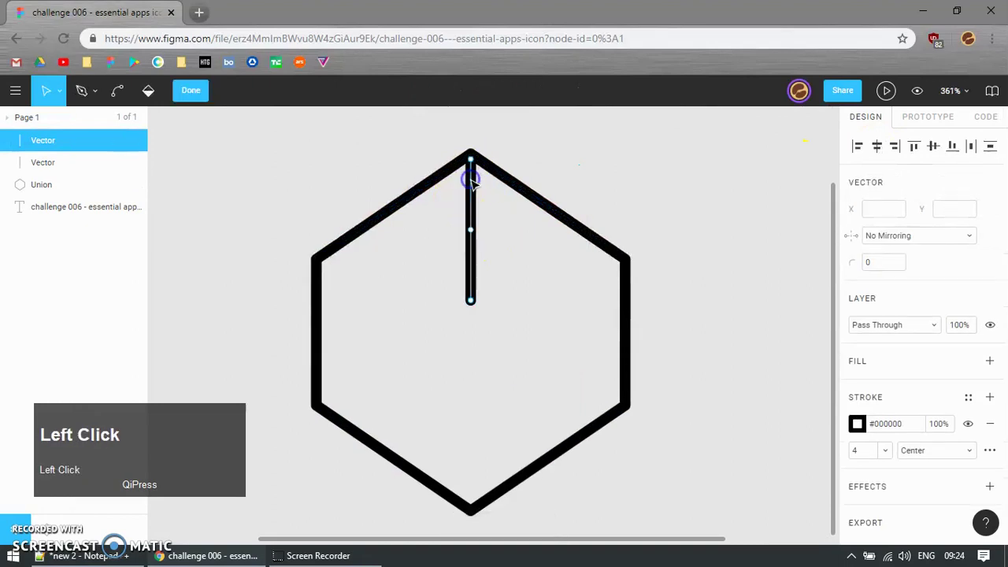
pyautogui.moveTo(470, 159); pyautogui.dragTo(323, 260)
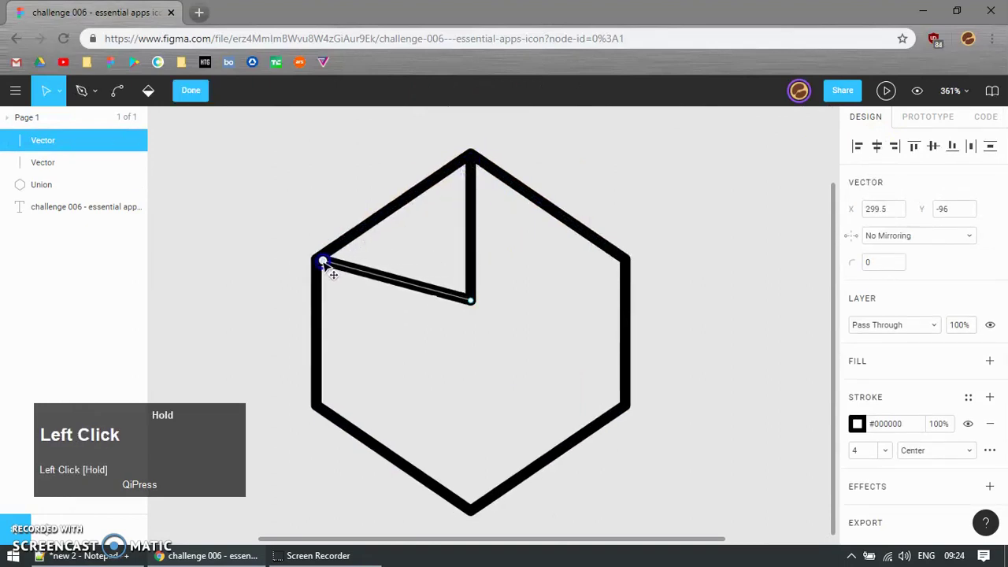
pyautogui.click(193, 90)
# Group the vertical line with the slanted line inside the hexagon and expand the group in the layer list
pyautogui.keyDown('shift'); pyautogui.click(469, 218); pyautogui.keyUp('shift')
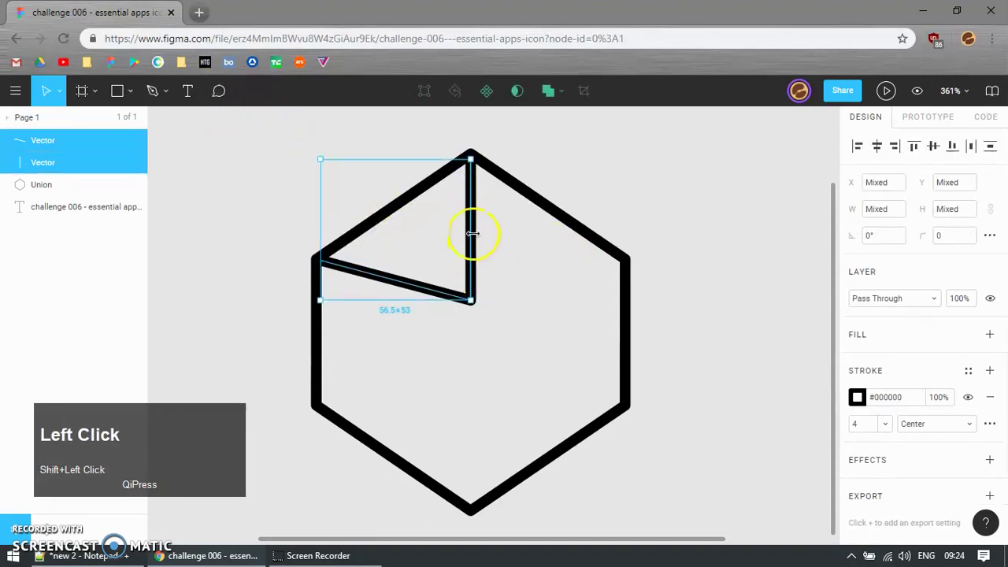
pyautogui.click(457, 265)
pyautogui.click(472, 260)
pyautogui.click(475, 304)
pyautogui.moveTo(474, 305); pyautogui.dragTo(477, 312)
pyautogui.keyDown('shift'); pyautogui.click(431, 287); pyautogui.keyUp('shift')
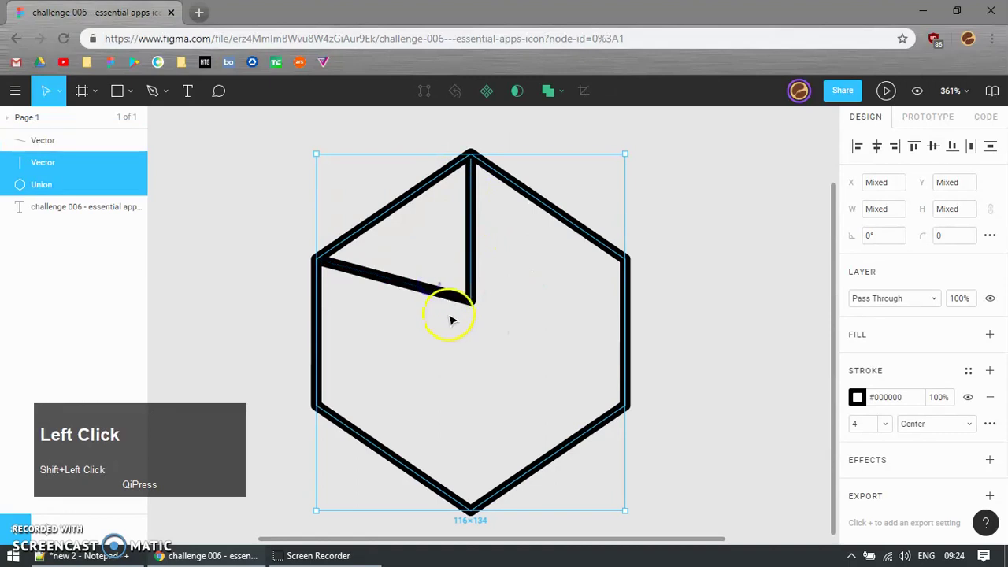
pyautogui.click(445, 304)
pyautogui.keyDown('shift'); pyautogui.click(470, 226); pyautogui.keyUp('shift')
pyautogui.hotkey('ctrl', 'g')
pyautogui.click(6, 140)
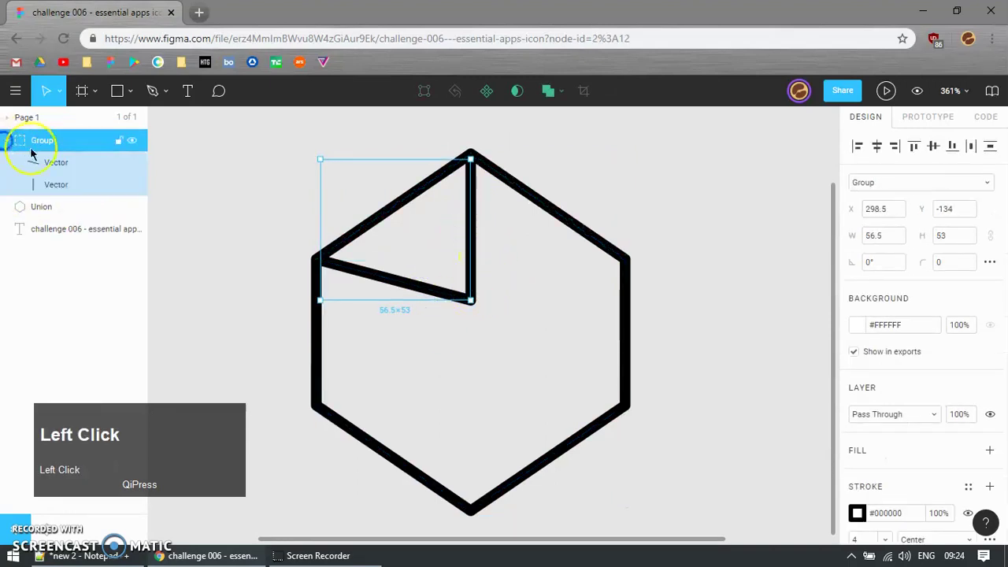
pyautogui.click(505, 283)
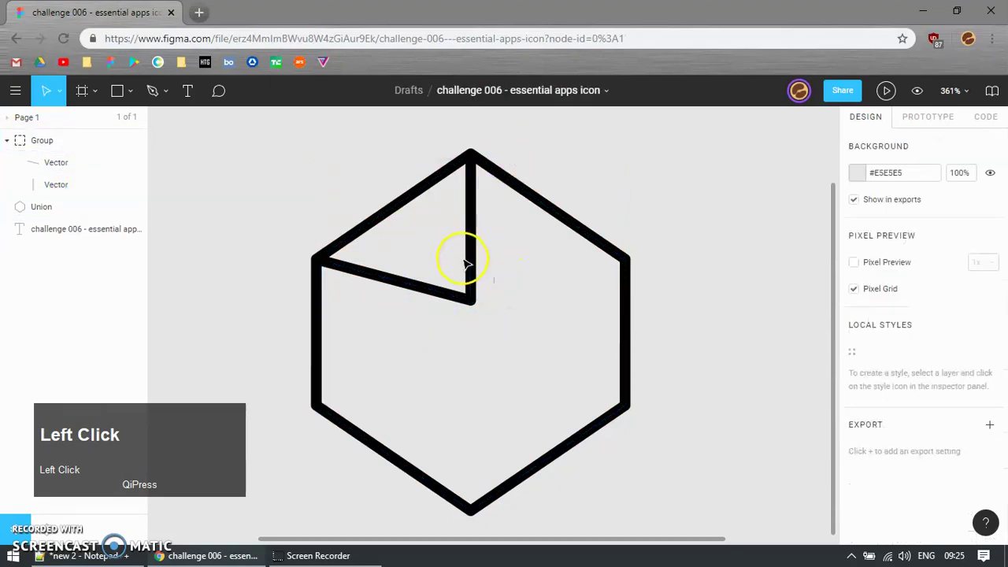
# Try moving the grouped lines down toward the middle of the hexagon, and undo the move
pyautogui.click(467, 249)
pyautogui.moveTo(468, 249); pyautogui.dragTo(512, 340)
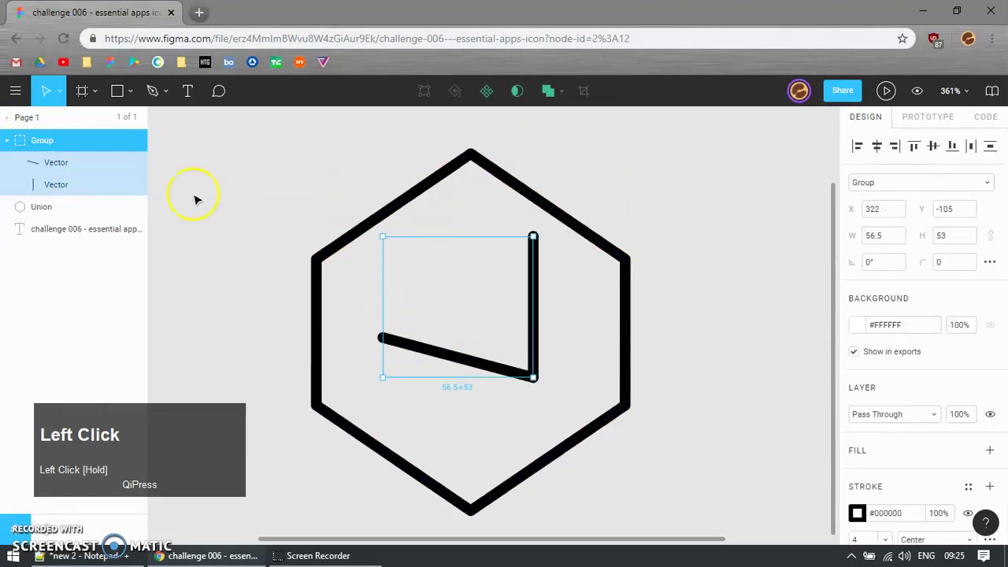
pyautogui.hotkey('ctrl', 'z')
# Ungroup the two inner lines
pyautogui.doubleClick(440, 293)
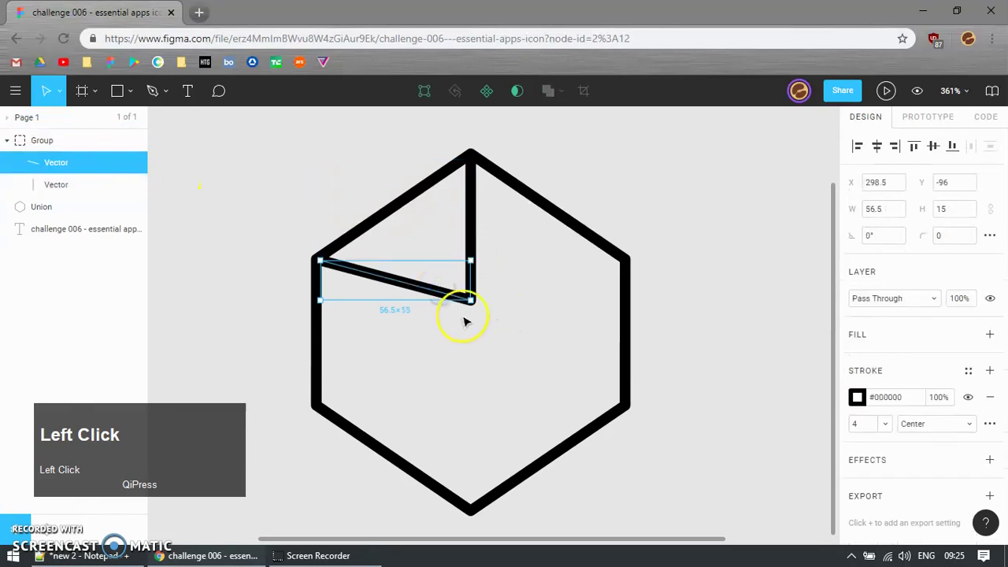
pyautogui.moveTo(458, 329); pyautogui.dragTo(491, 285)
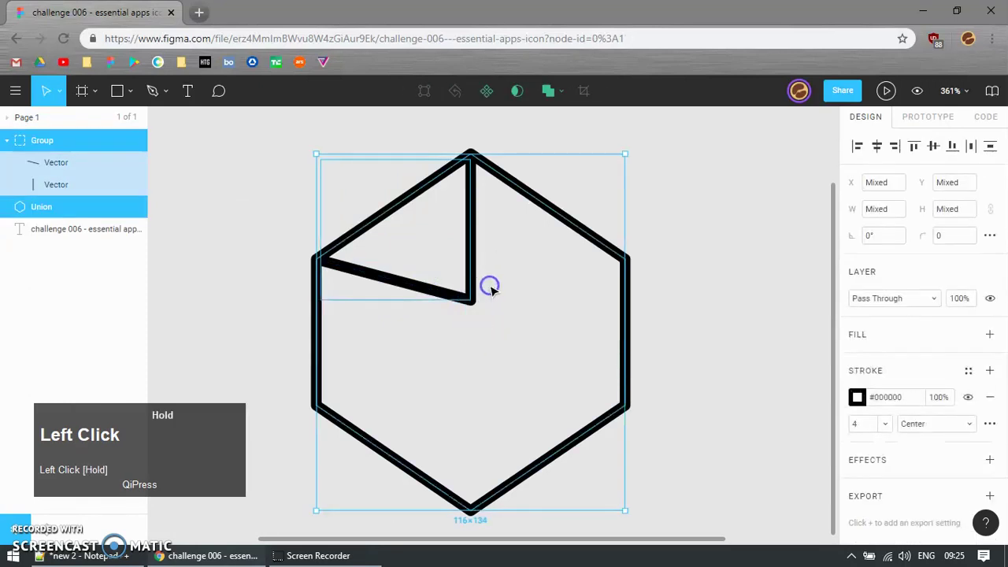
pyautogui.click(74, 162)
pyautogui.click(63, 140)
pyautogui.hotkey('ctrl', 'shift', 'g')
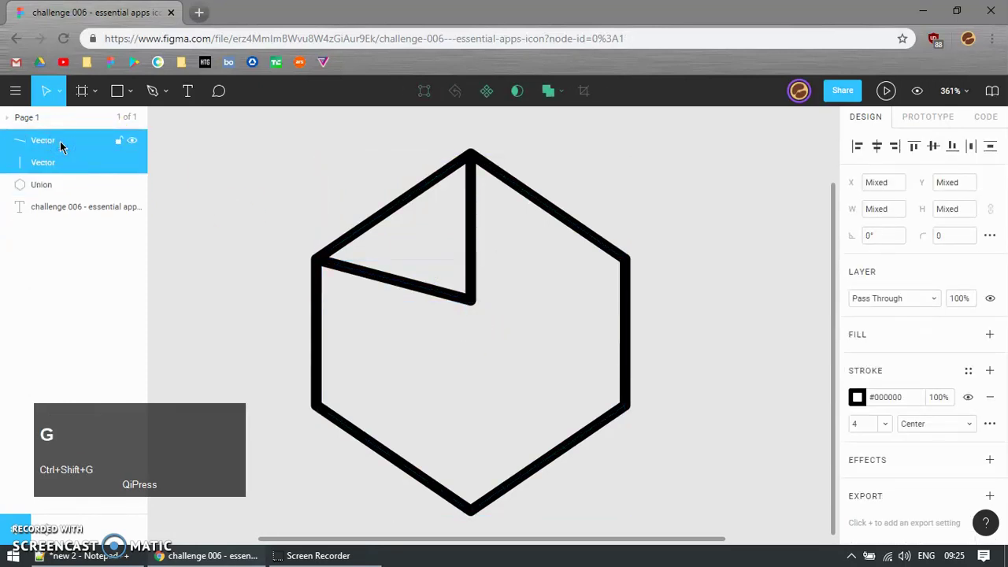
# Extend the slanted line's inner end to the hexagon's lower-right vertex to form a full diagonal
pyautogui.click(543, 417)
pyautogui.click(439, 292)
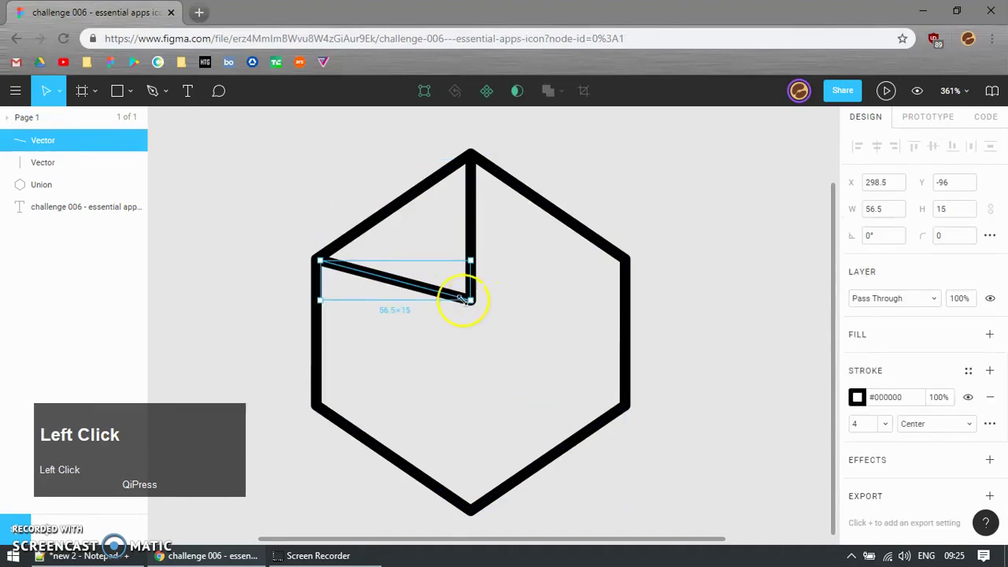
pyautogui.doubleClick(446, 296)
pyautogui.moveTo(472, 301); pyautogui.dragTo(625, 406)
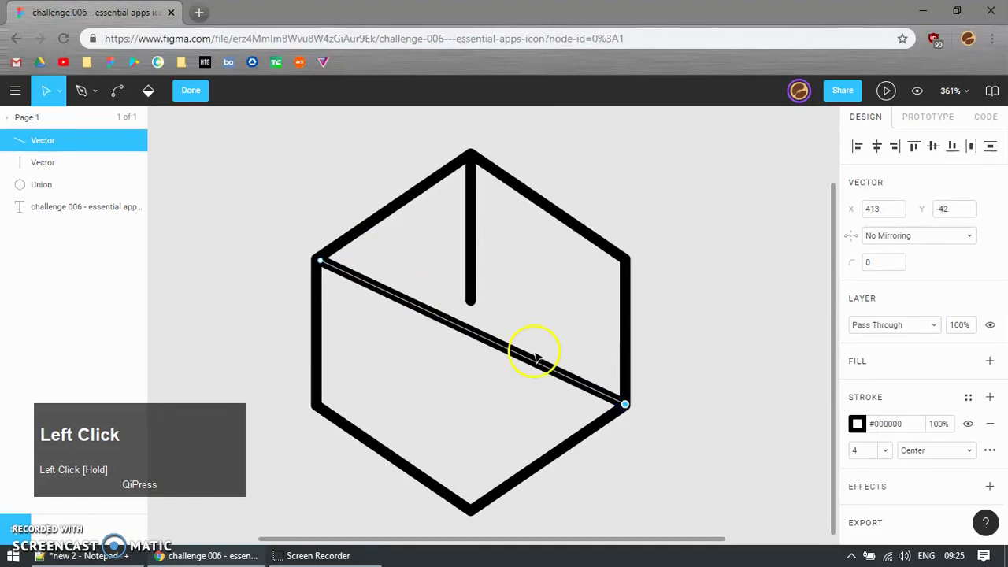
# Add a point at the middle of the diagonal line with the Pen tool
pyautogui.press('p')
pyautogui.press('Escape')
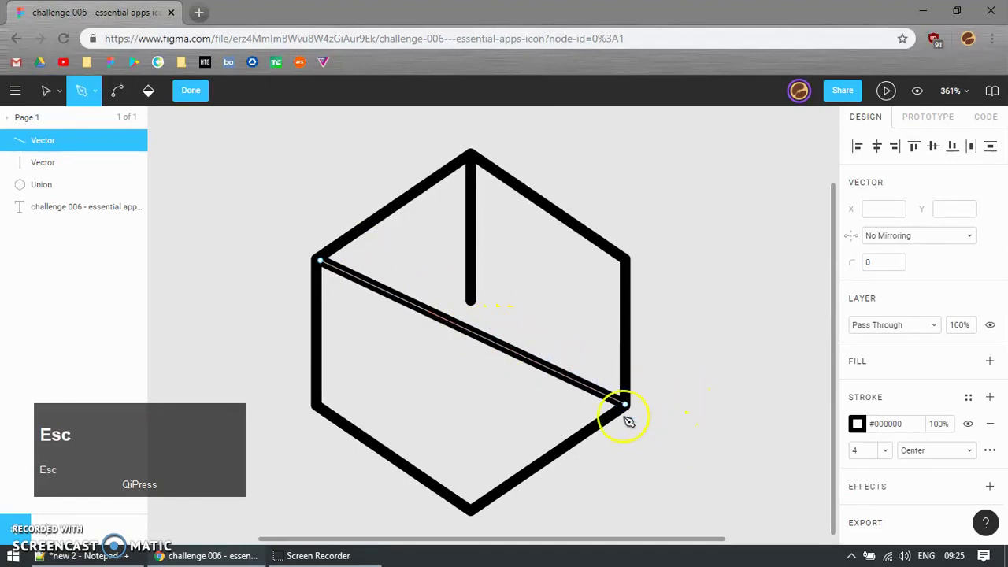
pyautogui.click(471, 332)
pyautogui.press('Escape')
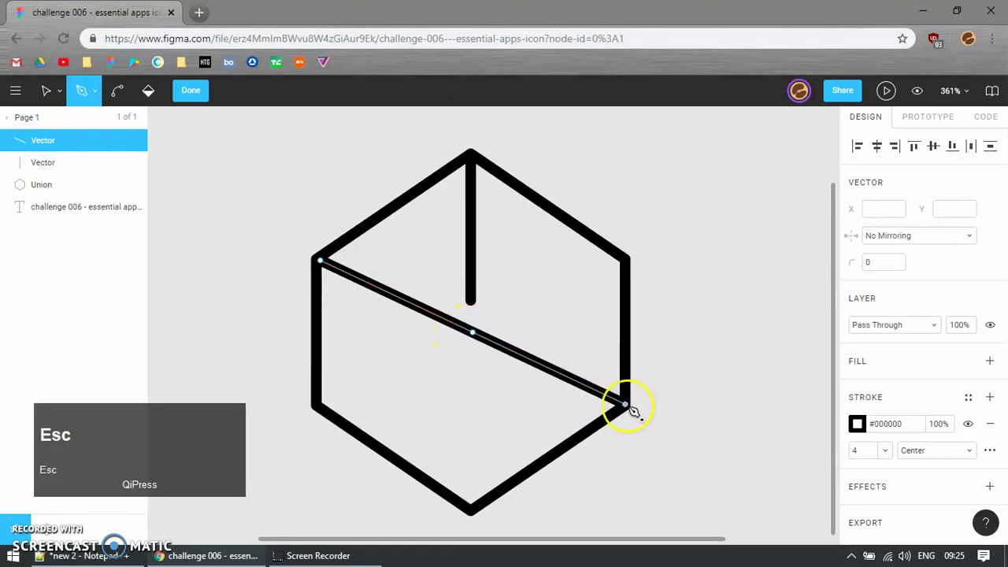
pyautogui.click(625, 405)
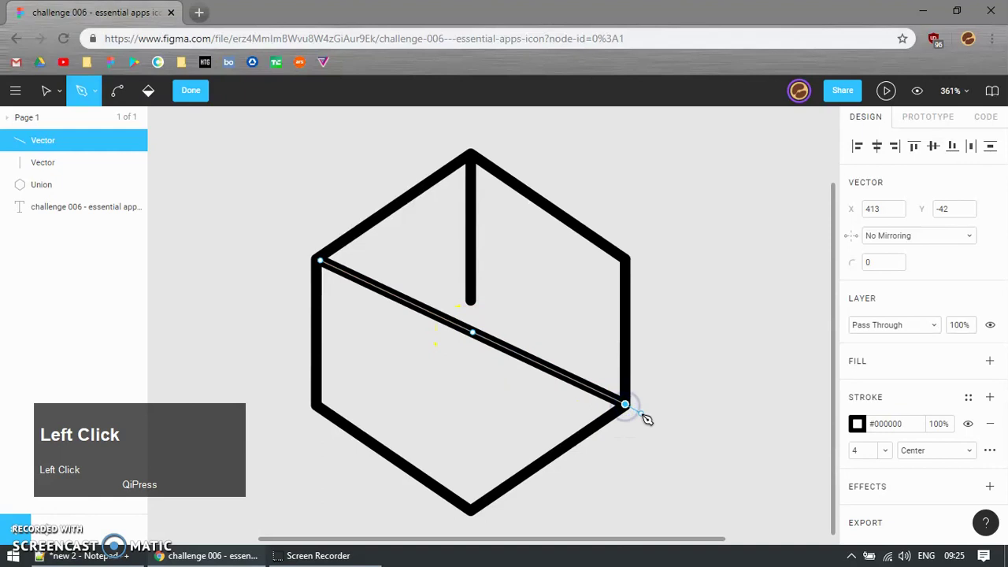
pyautogui.press('Escape')
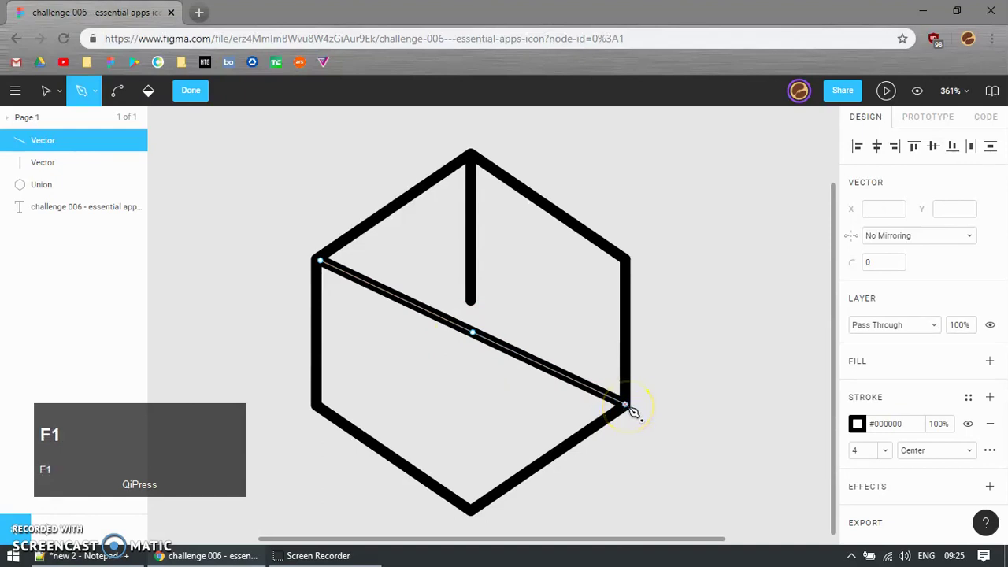
pyautogui.press('Escape')
# Delete the diagonal's lower-right endpoint so the line ends at its midpoint, and finish vector editing
pyautogui.doubleClick(598, 394)
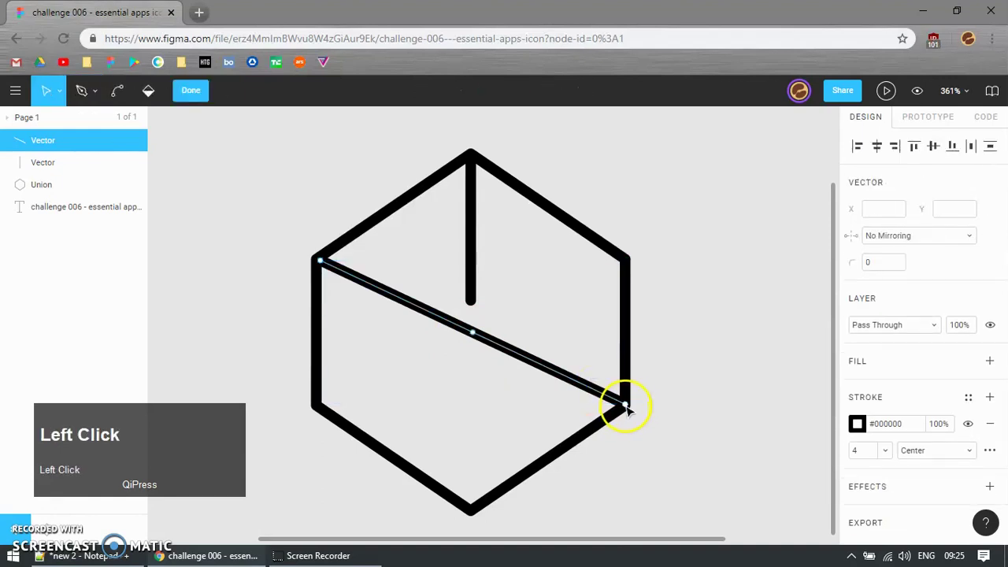
pyautogui.press('Delete')
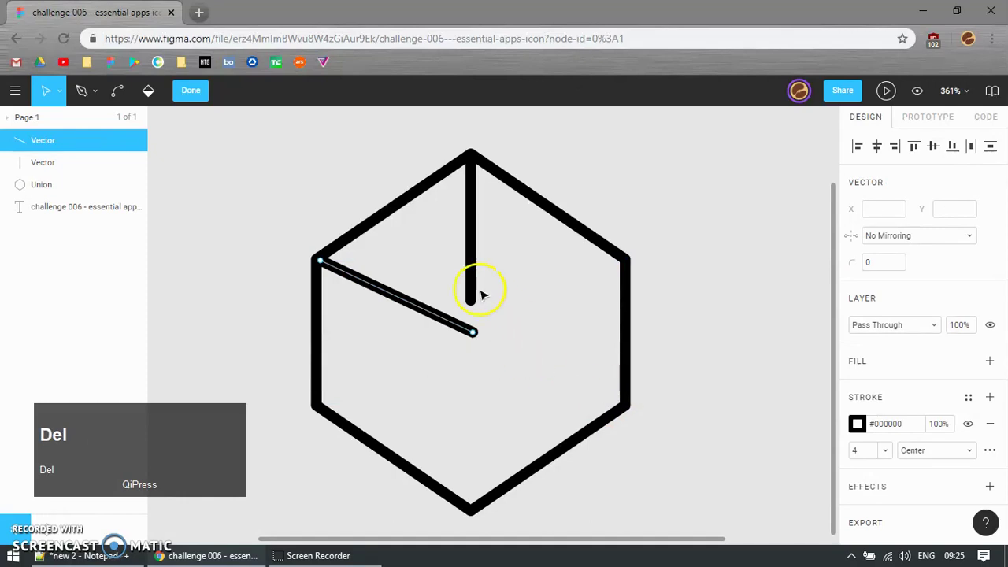
pyautogui.press('Return')
# Extend the vertical line's lower end to the level of the slanted line's inner end, making it 63 long, and finish vector editing
pyautogui.click(469, 209)
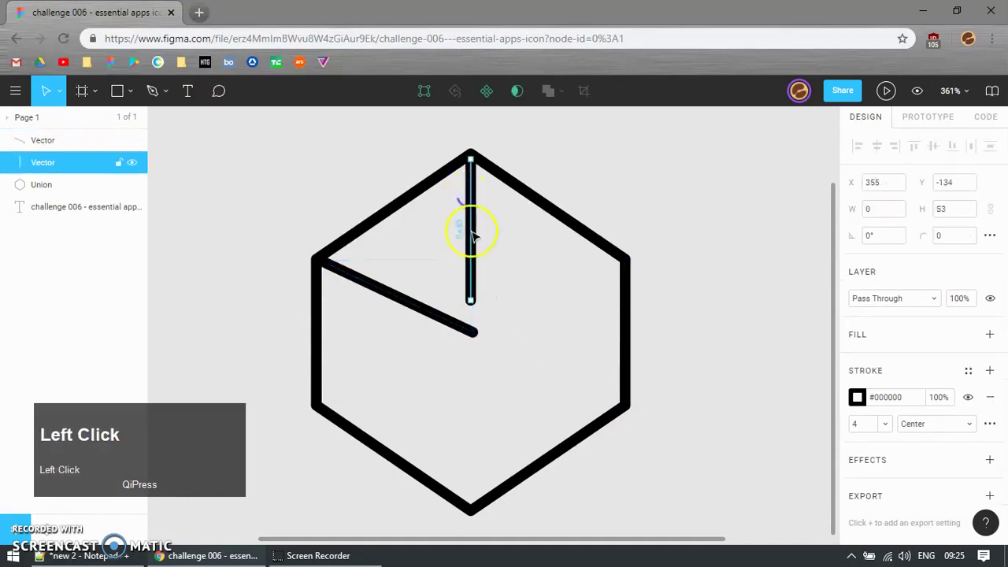
pyautogui.doubleClick(469, 274)
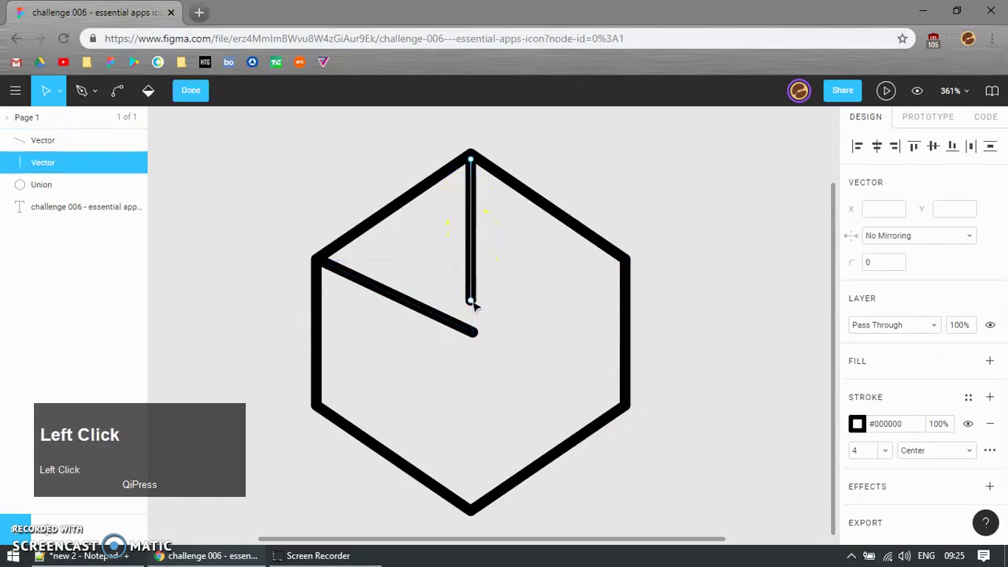
pyautogui.press('Down')
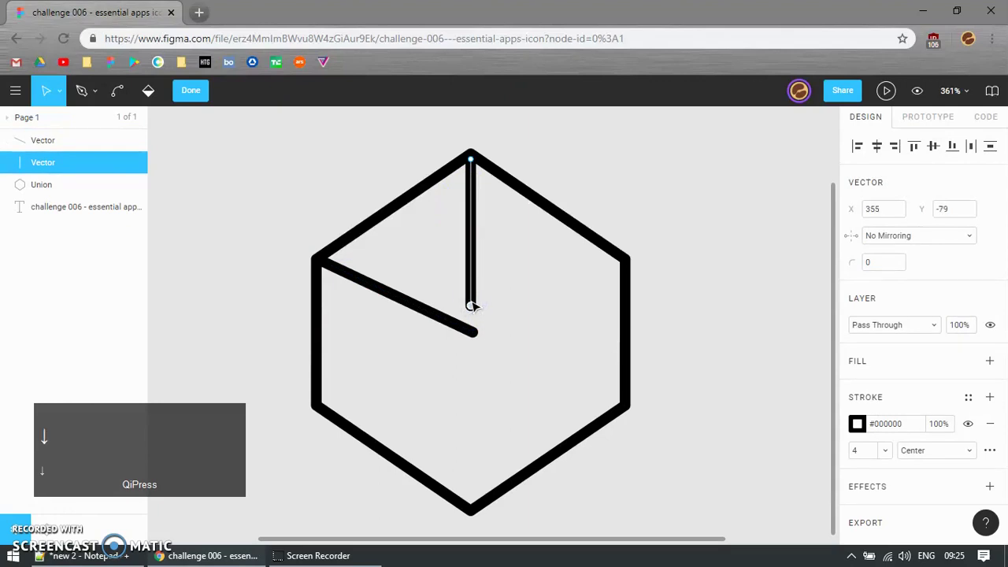
pyautogui.click(193, 89)
pyautogui.keyDown('ctrl'); pyautogui.scroll(-3, 544, 351); pyautogui.keyUp('ctrl')
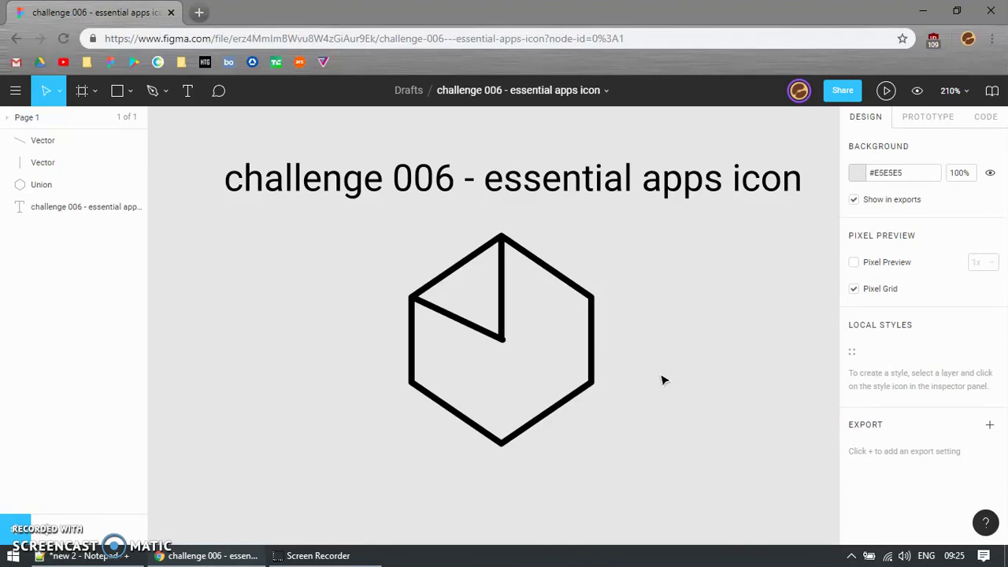
# Move the slanted line's inner endpoint onto the vertical line's lower end so the line measures 56.5 × 26, and finish vector editing
pyautogui.click(472, 326)
pyautogui.keyDown('ctrl'); pyautogui.scroll(10, 496, 337); pyautogui.keyUp('ctrl')
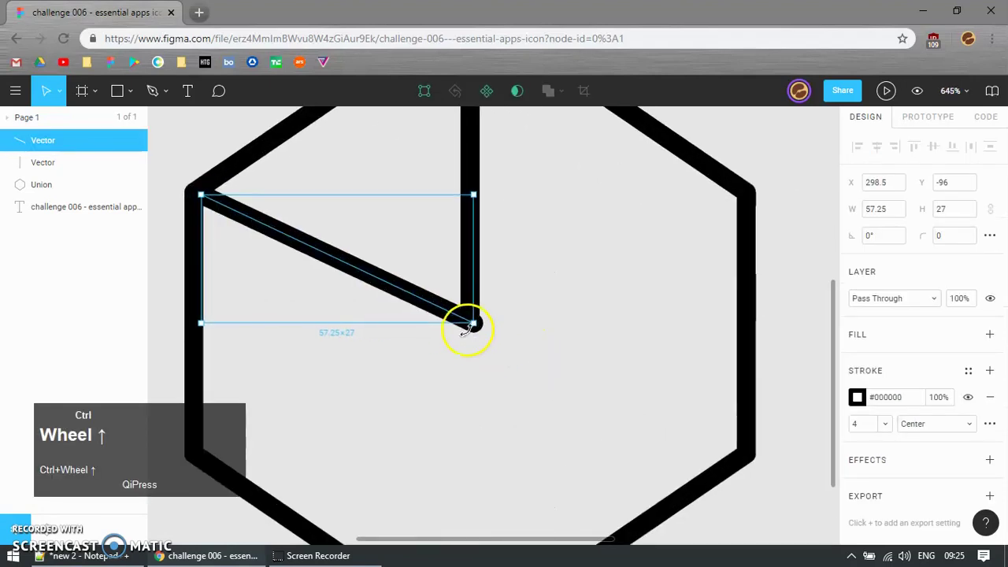
pyautogui.doubleClick(432, 292)
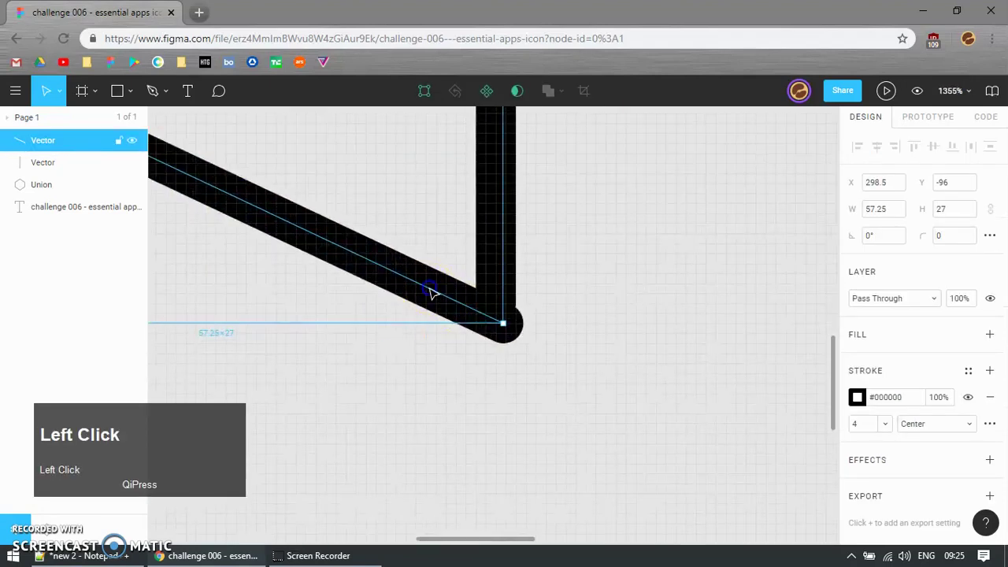
pyautogui.click(504, 325)
pyautogui.click(175, 84)
pyautogui.keyDown('ctrl'); pyautogui.scroll(-4, 438, 205); pyautogui.keyUp('ctrl')
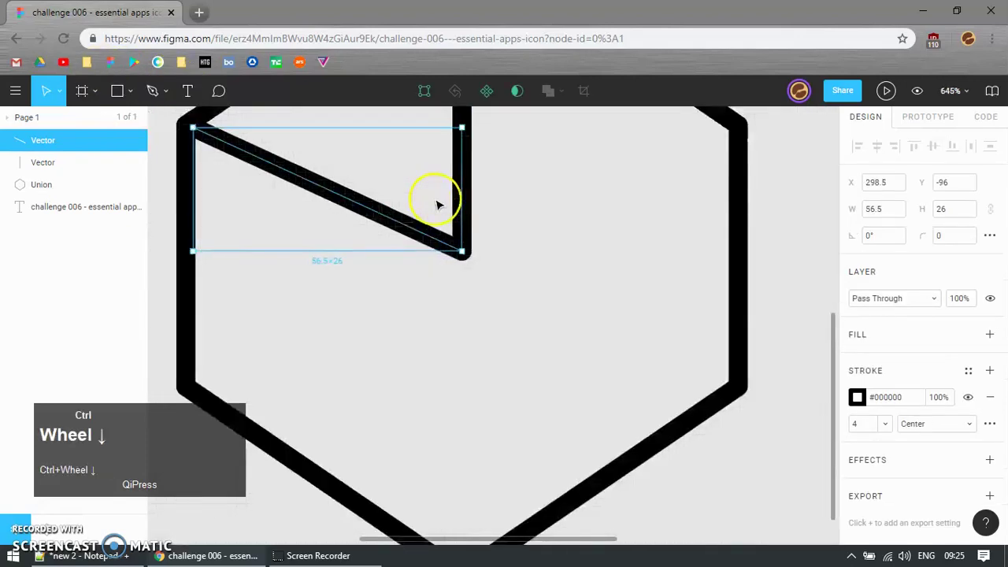
# Duplicate the slanted line and flip the copy horizontally together with the hexagon to mirror it onto the hexagon's right half
pyautogui.keyDown('ctrl'); pyautogui.scroll(-5, 439, 205); pyautogui.keyUp('ctrl')
pyautogui.hotkey('ctrl', 'd')
pyautogui.keyDown('shift'); pyautogui.click(504, 154); pyautogui.keyUp('shift')
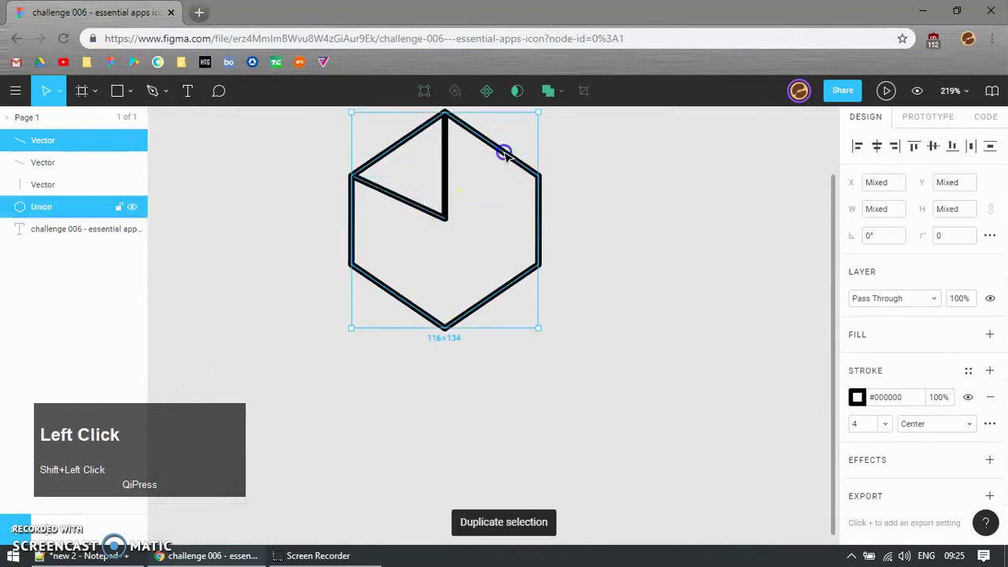
pyautogui.hotkey('shift', 'h')
pyautogui.click(606, 168)
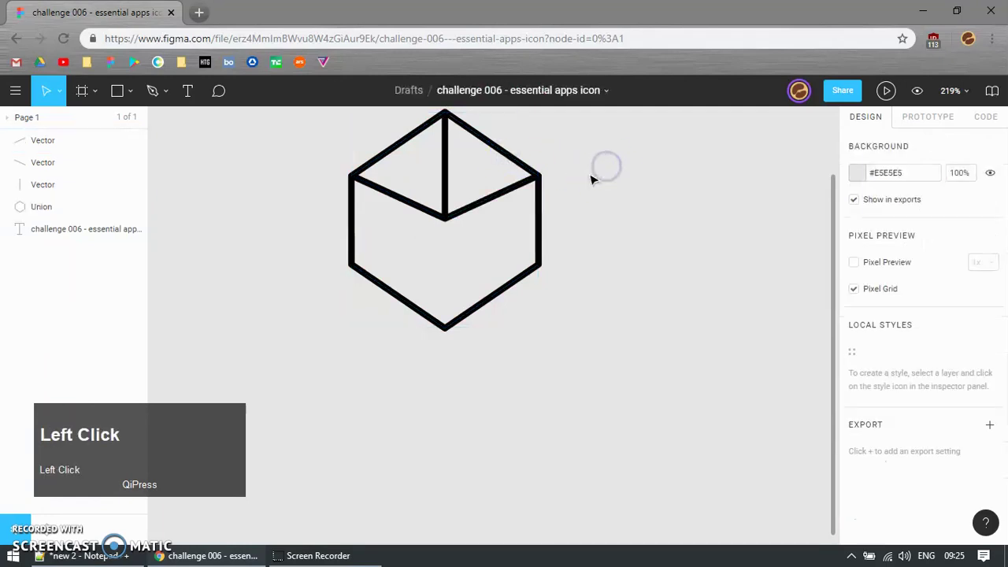
# Flip the vertical line vertically together with the hexagon so it runs from the center to the bottom vertex
pyautogui.click(446, 172)
pyautogui.keyDown('shift'); pyautogui.click(492, 147); pyautogui.keyUp('shift')
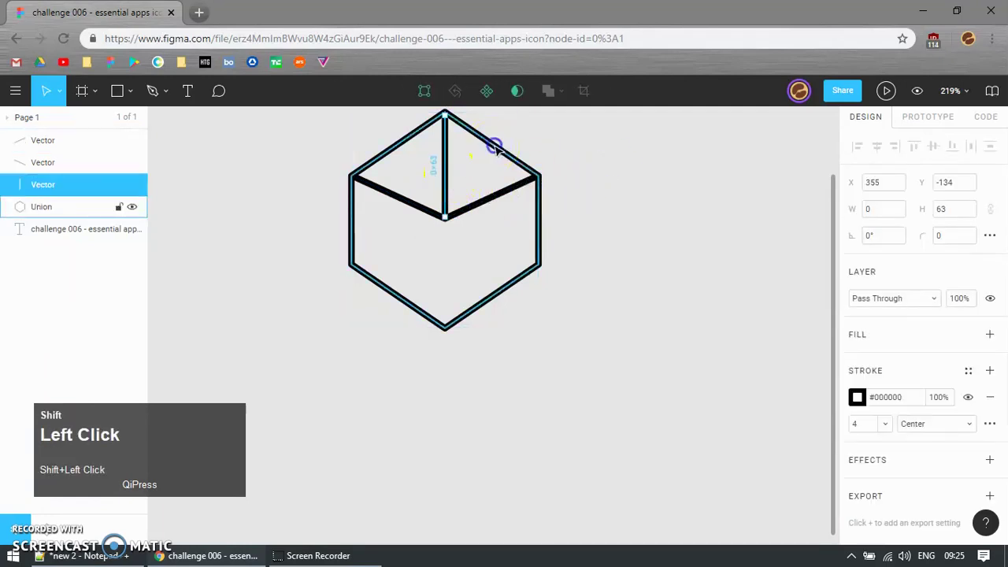
pyautogui.hotkey('shift', 'v')
pyautogui.click(654, 181)
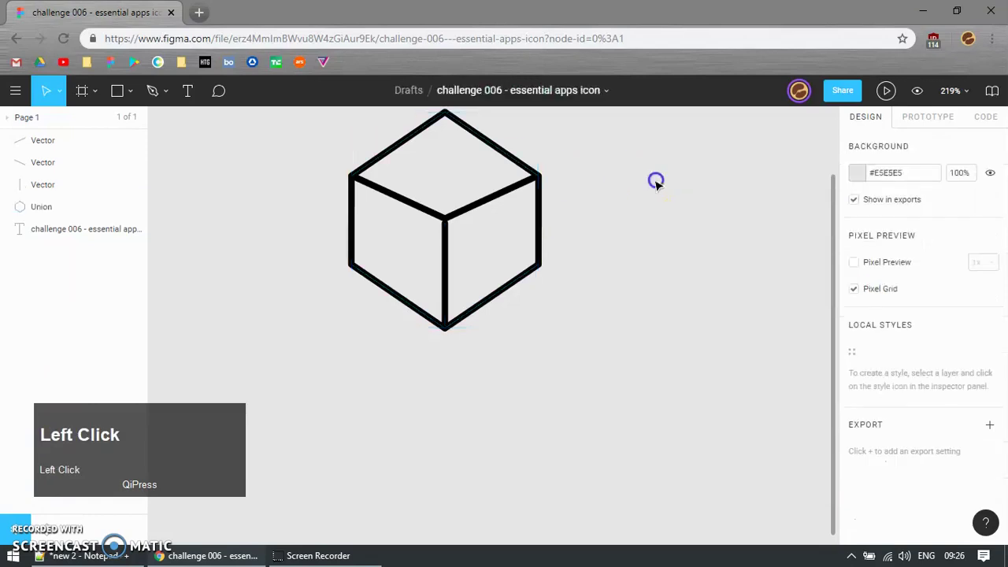
# Move the hexagon's top vertex down by 20 to flatten the cube's top face
pyautogui.keyDown('ctrl'); pyautogui.scroll(2, 446, 218); pyautogui.keyUp('ctrl')
pyautogui.keyDown('ctrl'); pyautogui.scroll(-4, 488, 244); pyautogui.keyUp('ctrl')
pyautogui.keyDown('ctrl'); pyautogui.scroll(1, 478, 216); pyautogui.keyUp('ctrl')
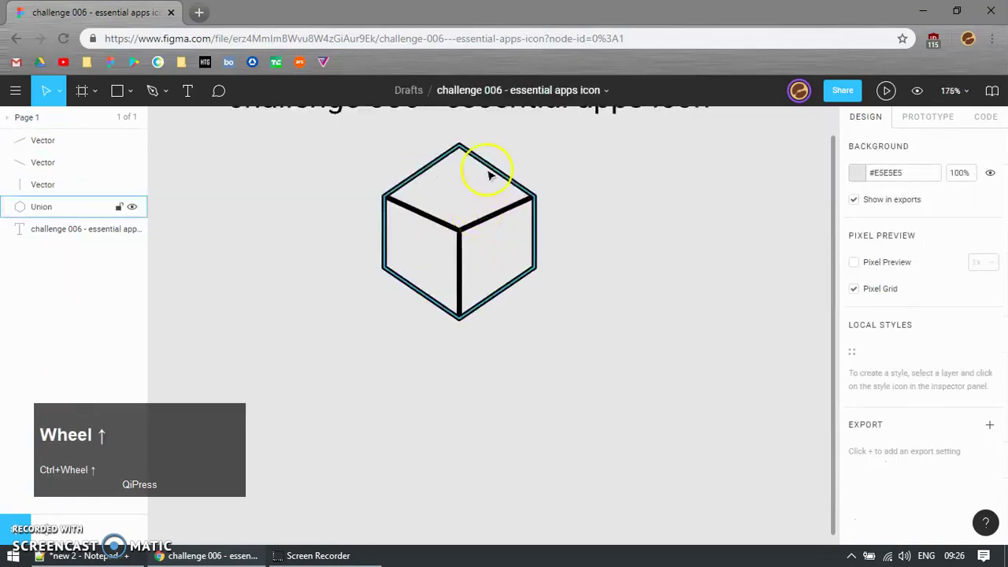
pyautogui.click(471, 153)
pyautogui.doubleClick(478, 159)
pyautogui.moveTo(450, 131); pyautogui.dragTo(495, 164)
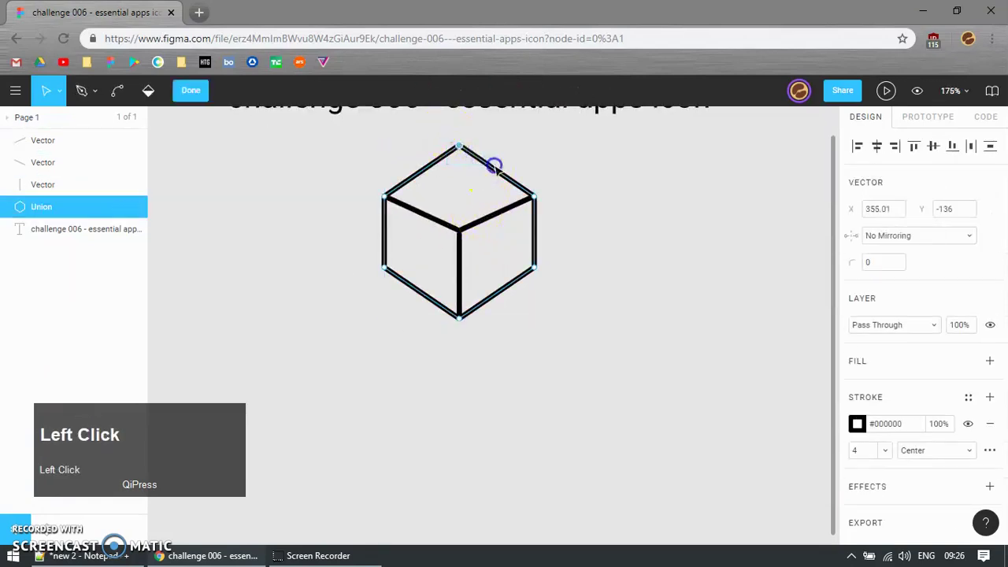
pyautogui.hotkey('shift', 'Down')
pyautogui.hotkey('shift', 'Down')
pyautogui.hotkey('shift', 'Up')
pyautogui.hotkey('shift', 'Down')
# Raise the hexagon's bottom vertex by 10, to Y -12
pyautogui.moveTo(416, 357); pyautogui.dragTo(480, 303)
pyautogui.hotkey('shift', 'Up')
pyautogui.hotkey('shift', 'Up')
pyautogui.hotkey('shift', 'Down')
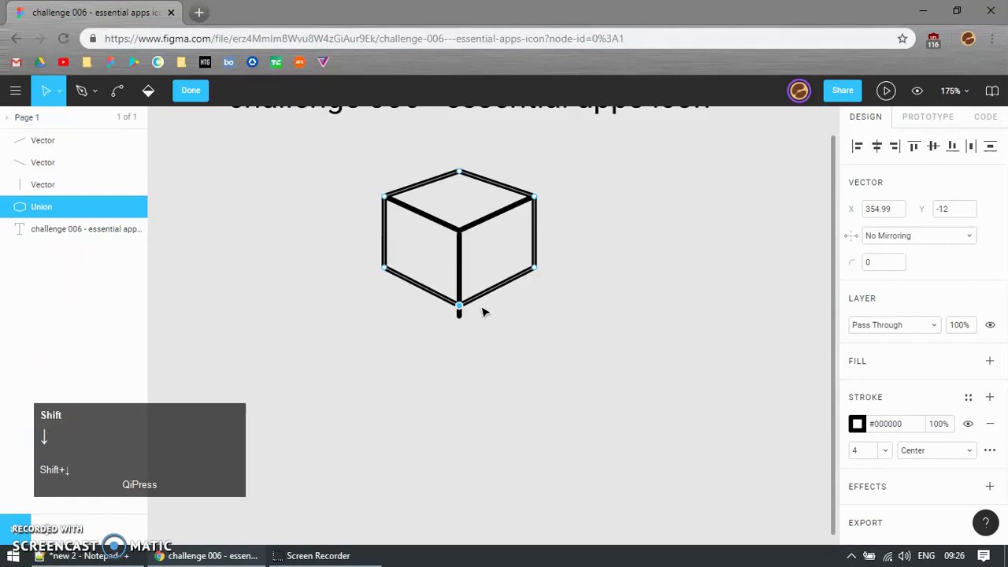
# Move the hexagon's three lower vertices down by 10 together and finish vector editing
pyautogui.moveTo(331, 333); pyautogui.dragTo(587, 259)
pyautogui.hotkey('shift', 'Down')
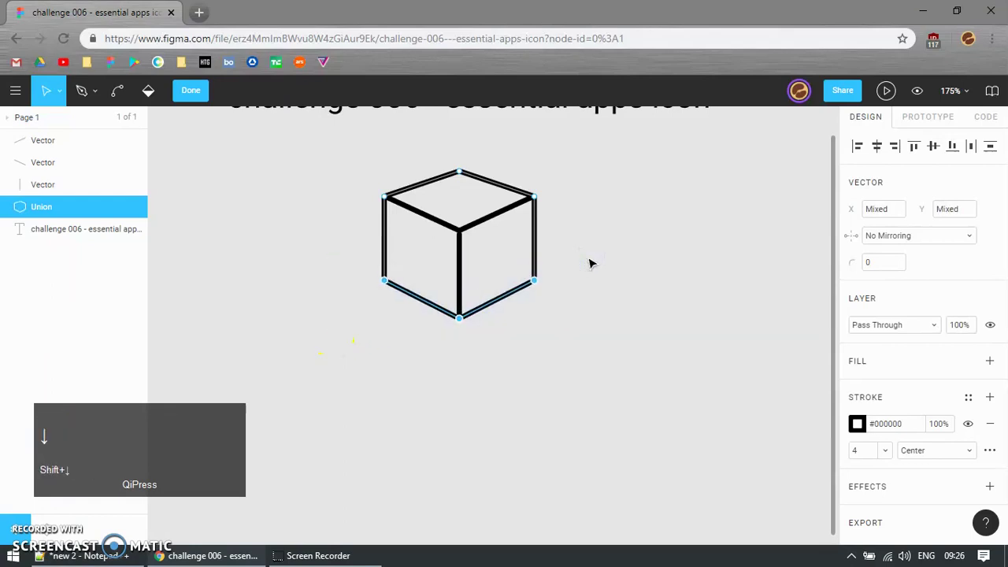
pyautogui.click(187, 89)
pyautogui.click(262, 189)
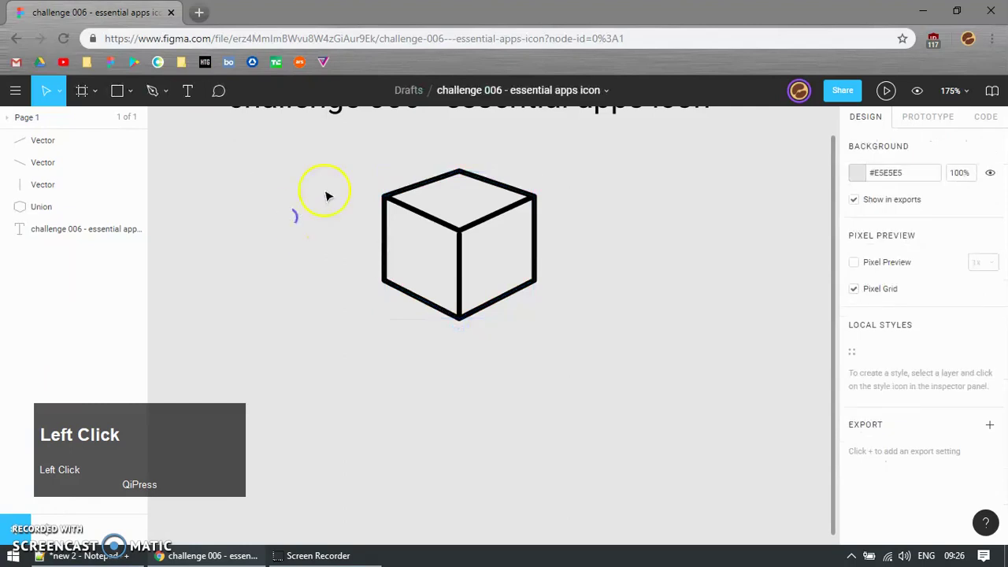
pyautogui.moveTo(461, 176); pyautogui.dragTo(517, 211)
pyautogui.hotkey('ctrl', 'z')
pyautogui.keyDown('shift'); pyautogui.click(512, 206); pyautogui.keyUp('shift')
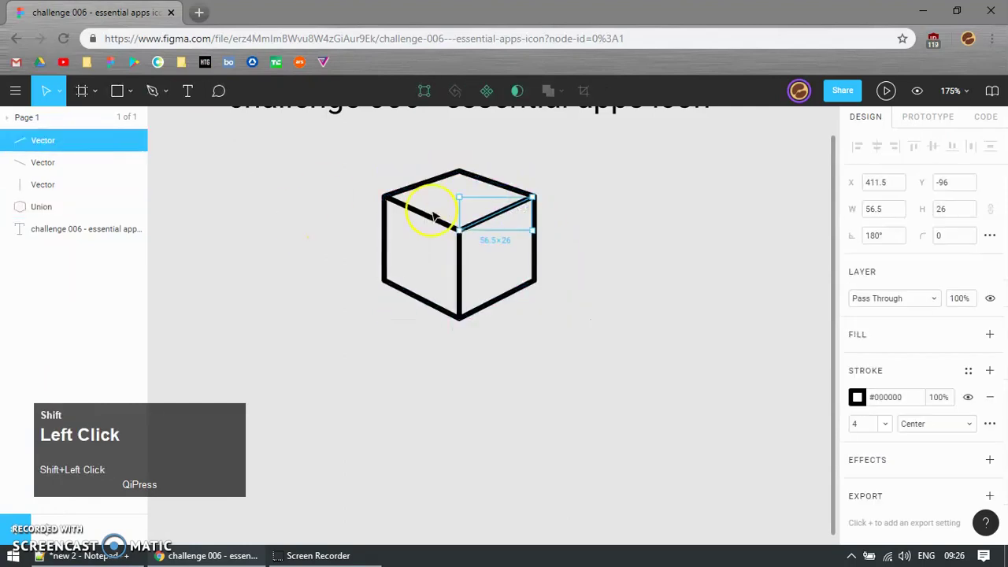
pyautogui.keyDown('shift'); pyautogui.click(460, 260); pyautogui.keyUp('shift')
pyautogui.keyDown('shift'); pyautogui.click(461, 259); pyautogui.keyUp('shift')
pyautogui.click(557, 236)
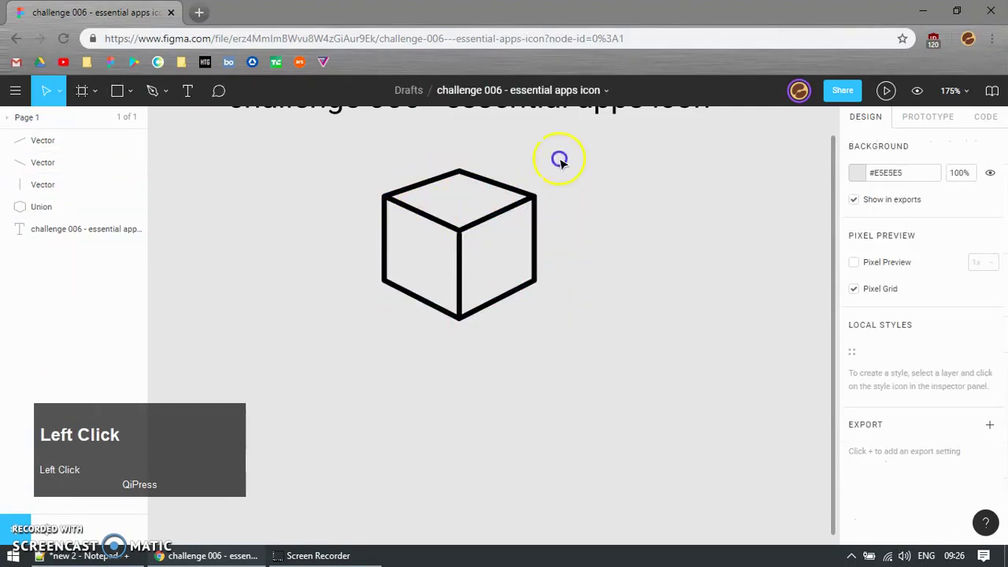
pyautogui.moveTo(560, 157); pyautogui.dragTo(379, 345)
pyautogui.hotkey('ctrl', 'd')
pyautogui.moveTo(499, 218); pyautogui.dragTo(644, 315)
pyautogui.press('Delete')
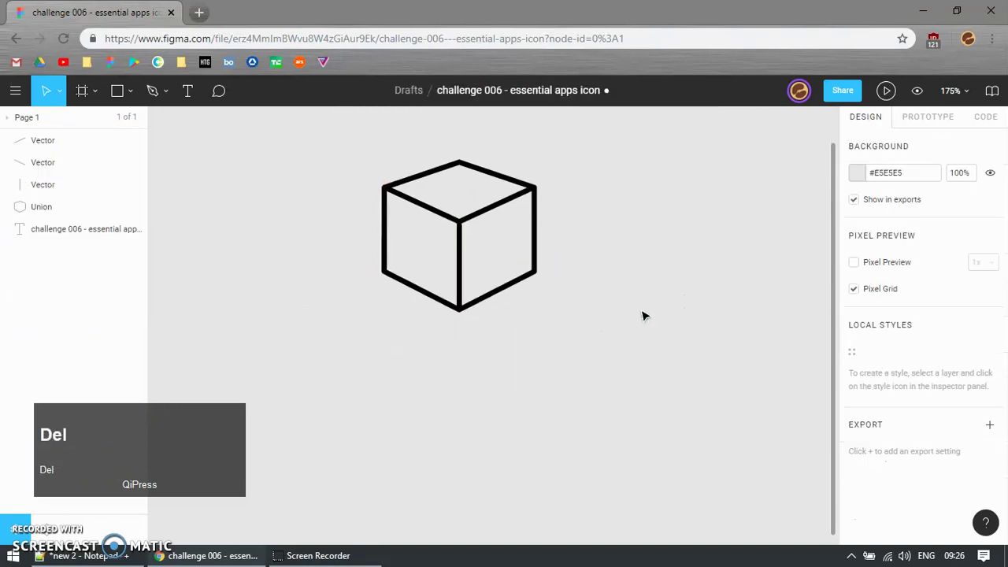
# Move the hexagon's two lower side vertices down to Y -27.58
pyautogui.click(492, 292)
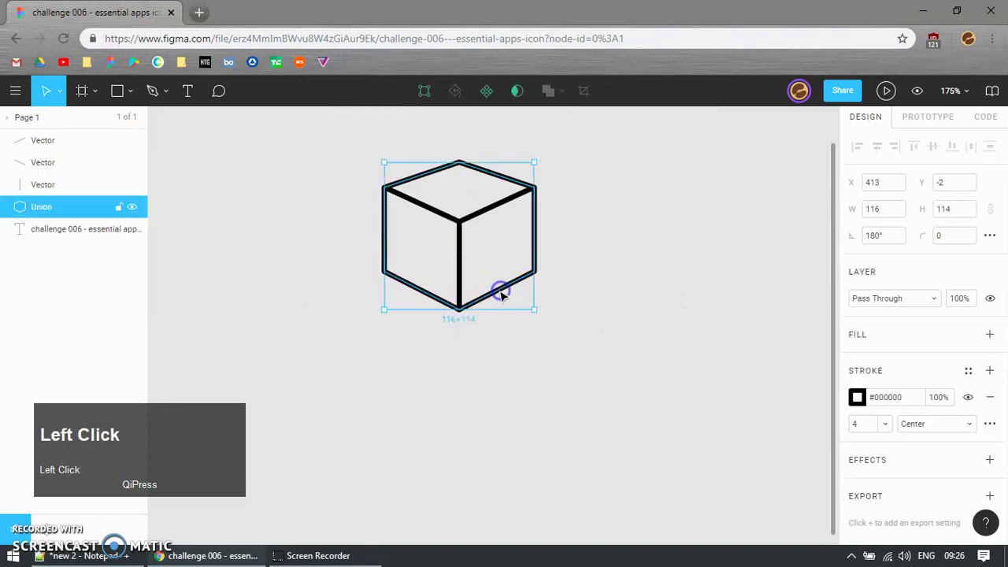
pyautogui.moveTo(397, 279); pyautogui.dragTo(422, 299)
pyautogui.hotkey('ctrl', 'z')
pyautogui.doubleClick(398, 283)
pyautogui.moveTo(319, 254); pyautogui.dragTo(556, 288)
pyautogui.press('Down')
pyautogui.press('Down')
pyautogui.press('Down')
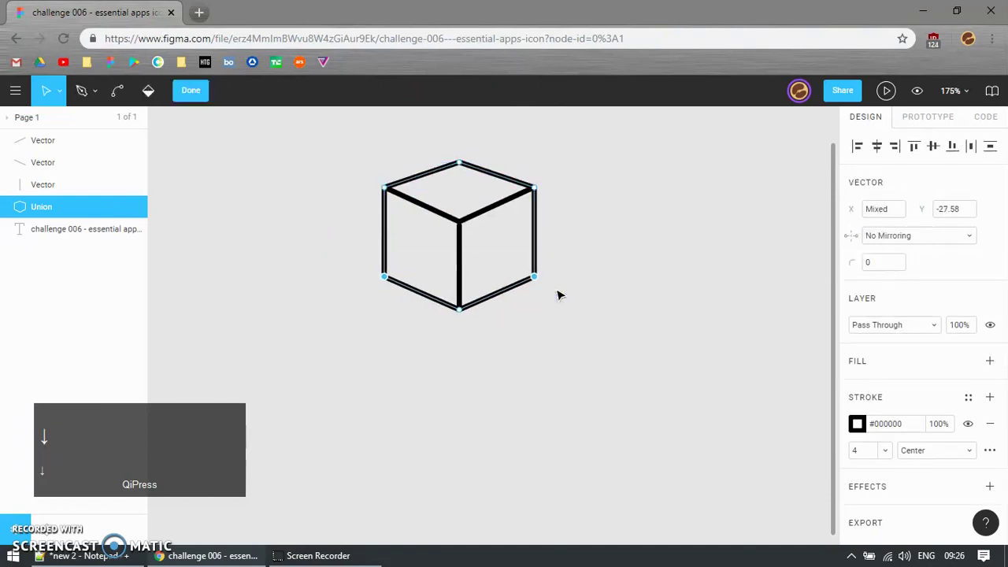
# Move the hexagon's two upper side vertices down to Y -92.42 and finish vector editing
pyautogui.click(416, 202)
pyautogui.moveTo(351, 179); pyautogui.dragTo(548, 223)
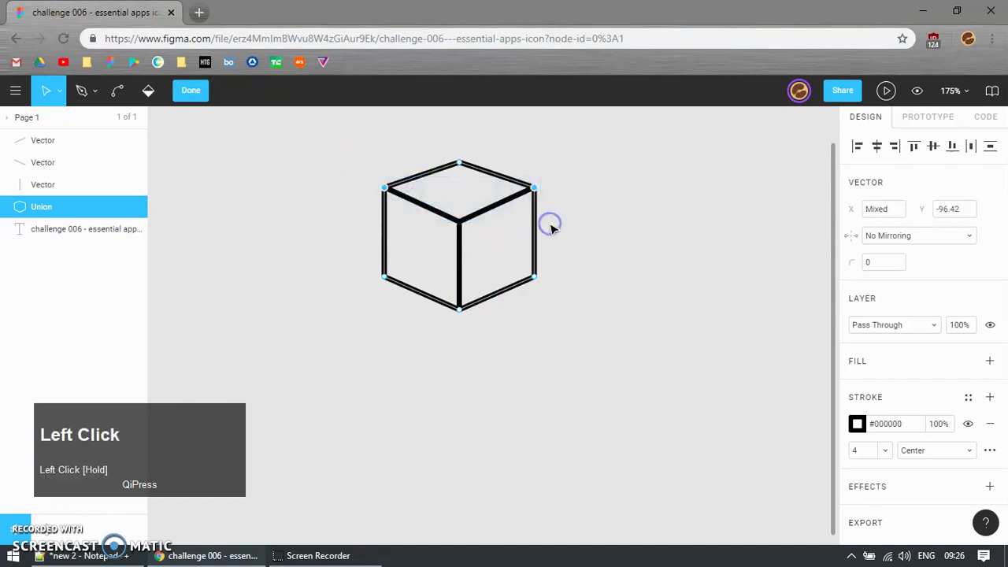
pyautogui.press('Down')
pyautogui.press('Down')
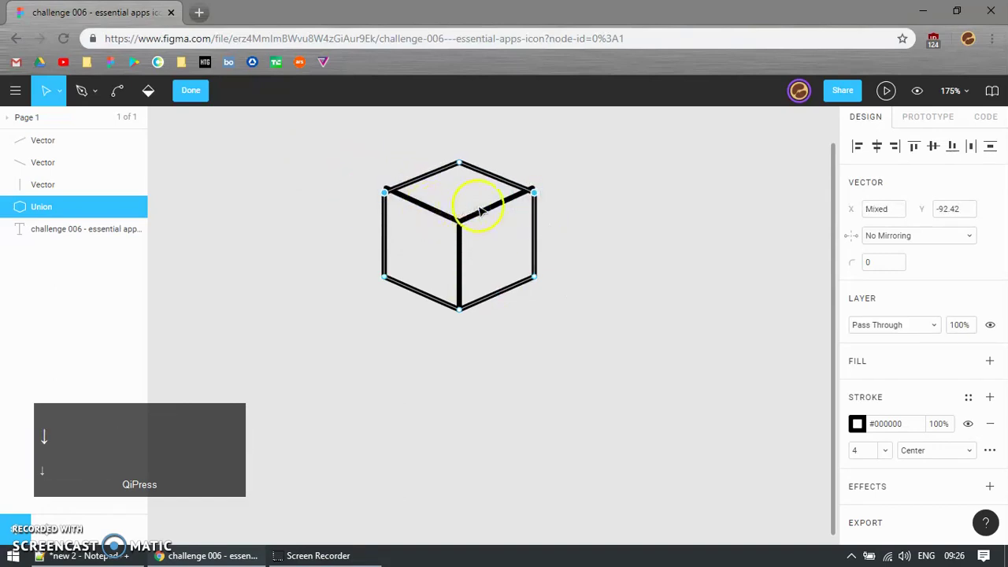
pyautogui.click(445, 211)
pyautogui.click(190, 89)
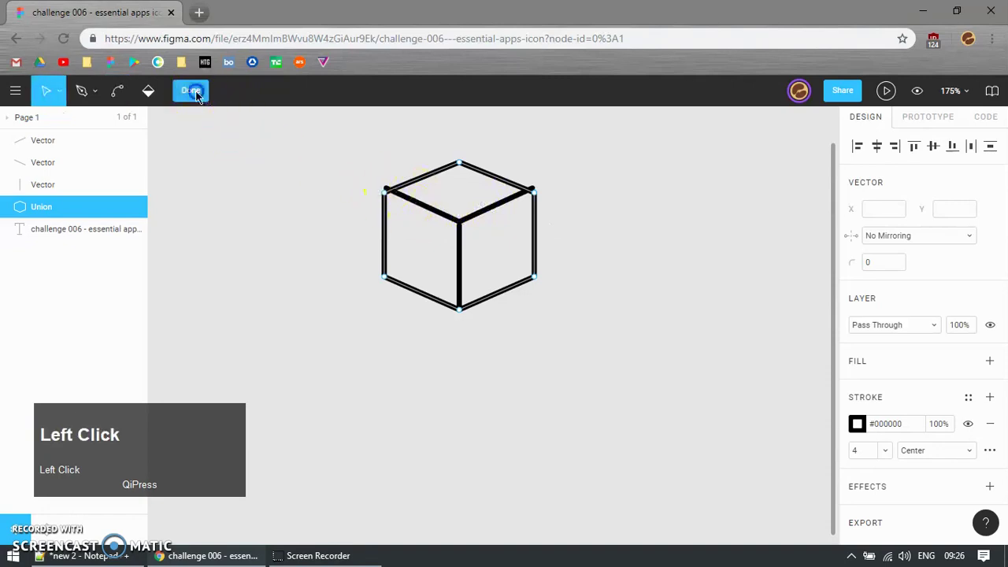
# Move the right slanted line's outer endpoint onto the hexagon's upper-right vertex and finish vector editing
pyautogui.keyDown('ctrl'); pyautogui.scroll(2, 468, 213); pyautogui.keyUp('ctrl')
pyautogui.click(512, 202)
pyautogui.keyDown('ctrl'); pyautogui.scroll(3, 543, 185); pyautogui.keyUp('ctrl')
pyautogui.doubleClick(480, 211)
pyautogui.moveTo(535, 188); pyautogui.dragTo(539, 198)
pyautogui.press('F1')
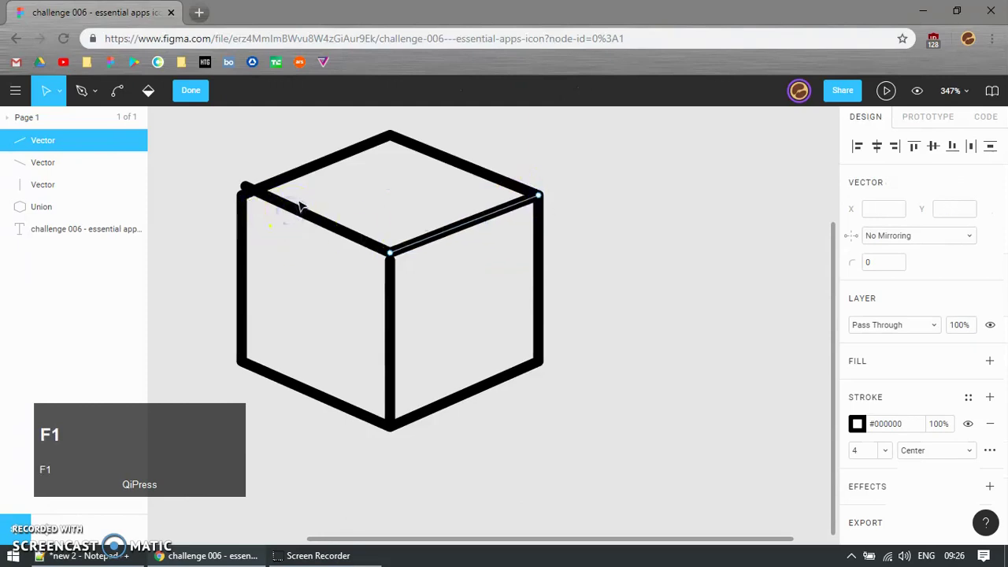
pyautogui.click(191, 89)
# Delete the left slanted line
pyautogui.keyDown('ctrl'); pyautogui.scroll(1, 333, 227); pyautogui.keyUp('ctrl')
pyautogui.click(332, 226)
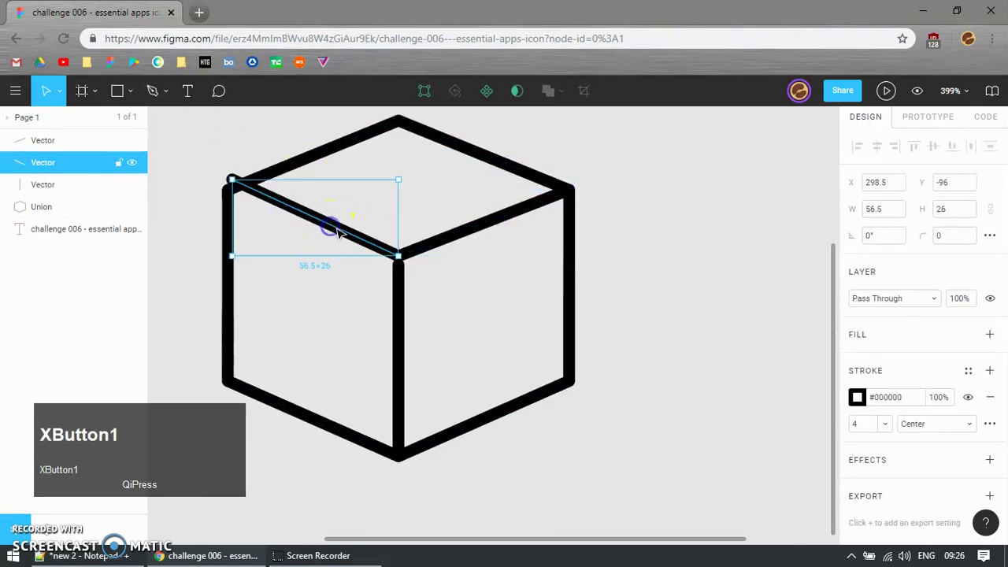
pyautogui.press('Delete')
# Move the slanted line's inner endpoint down onto the vertical line's top end at Y -67.5 and finish vector editing
pyautogui.keyDown('ctrl'); pyautogui.scroll(3, 428, 270); pyautogui.keyUp('ctrl')
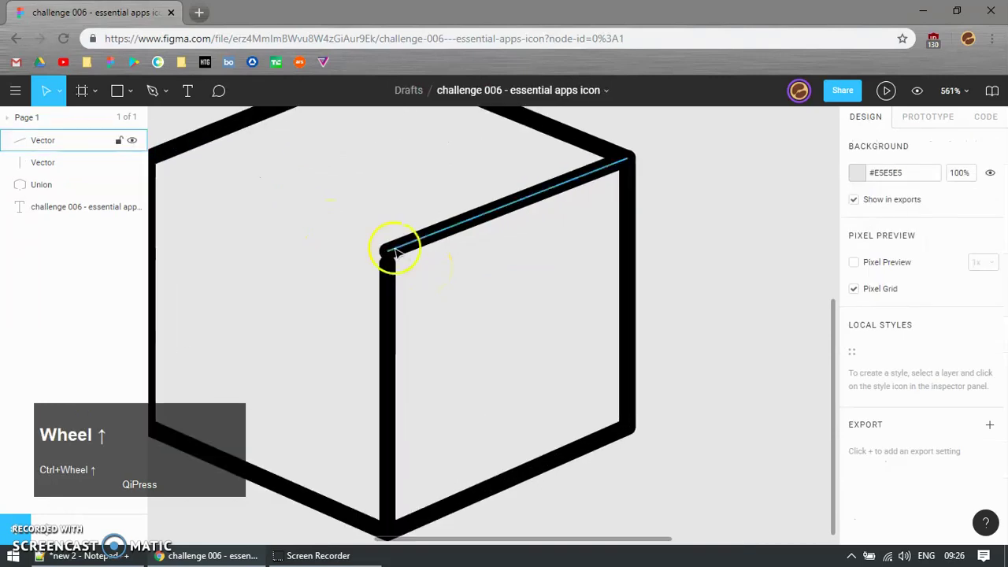
pyautogui.keyDown('ctrl'); pyautogui.click(400, 272); pyautogui.keyUp('ctrl')
pyautogui.keyDown('ctrl'); pyautogui.scroll(2, 401, 273); pyautogui.keyUp('ctrl')
pyautogui.scroll(3, 398, 267)
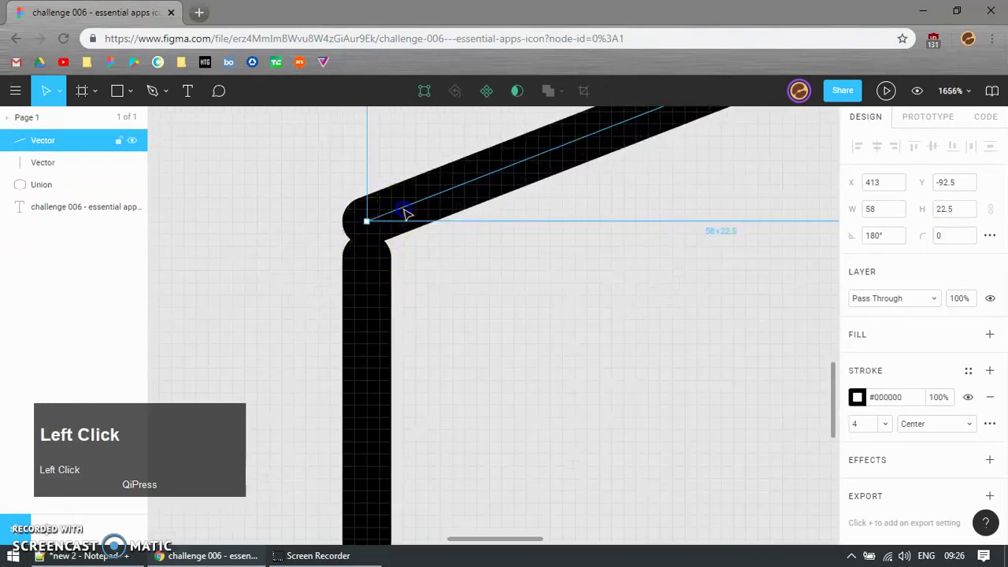
pyautogui.doubleClick(373, 223)
pyautogui.click(373, 240)
pyautogui.moveTo(371, 236); pyautogui.dragTo(370, 255)
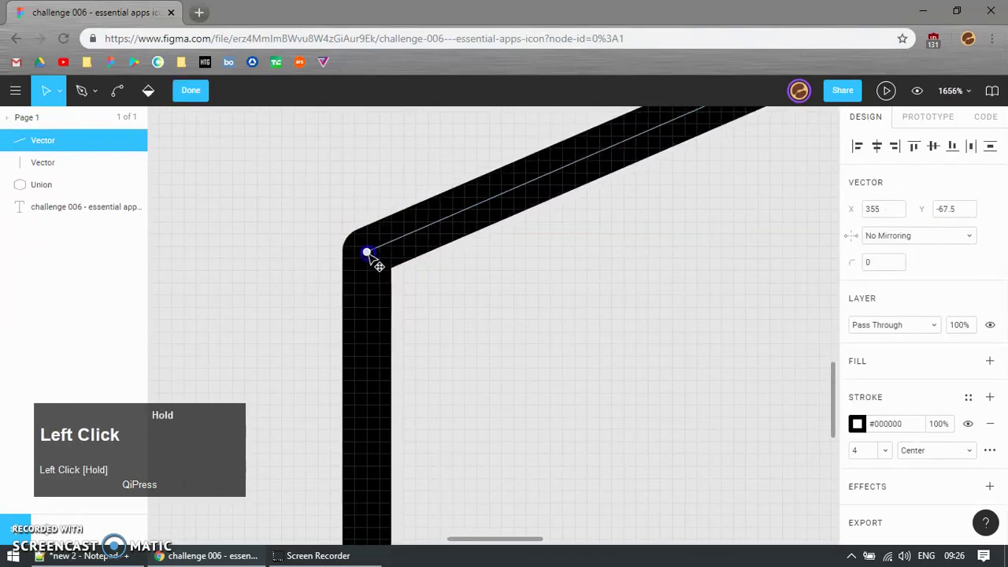
pyautogui.click(190, 91)
pyautogui.keyDown('ctrl'); pyautogui.scroll(-6, 602, 266); pyautogui.keyUp('ctrl')
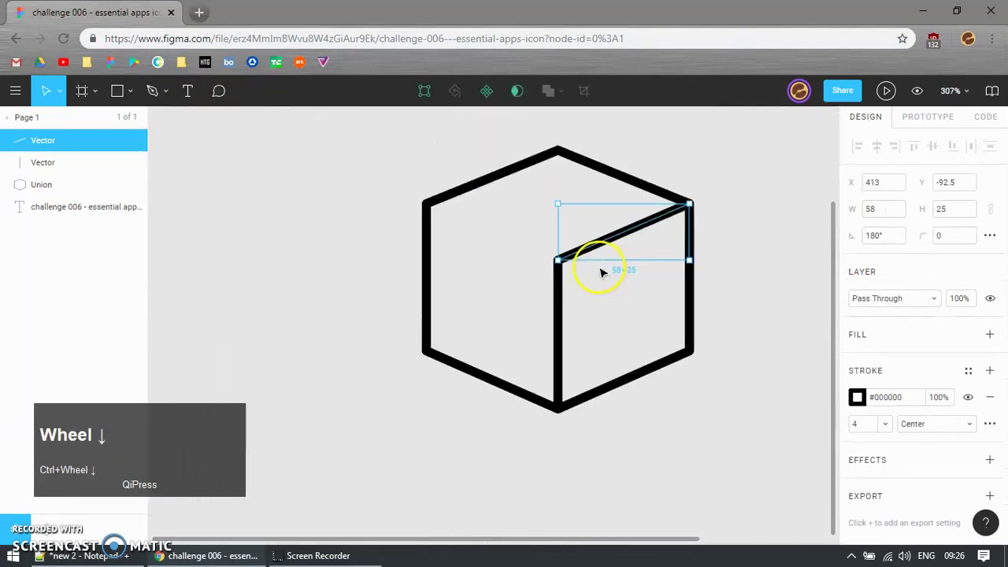
# Move the slanted line's inner endpoint up to Y -70.5 and leave vector editing
pyautogui.keyDown('ctrl'); pyautogui.scroll(8, 601, 273); pyautogui.keyUp('ctrl')
pyautogui.click(490, 262)
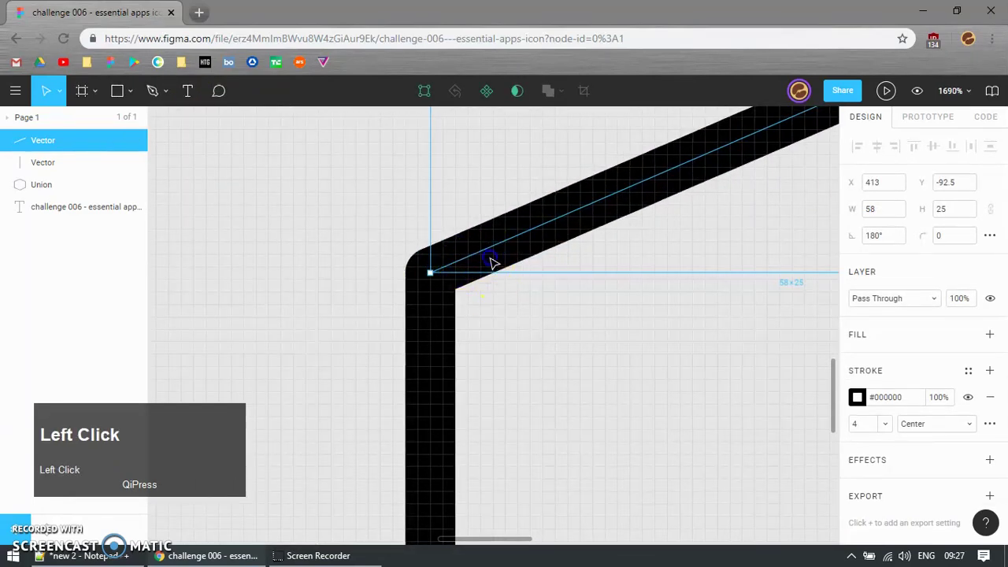
pyautogui.doubleClick(490, 262)
pyautogui.moveTo(430, 272); pyautogui.dragTo(441, 247)
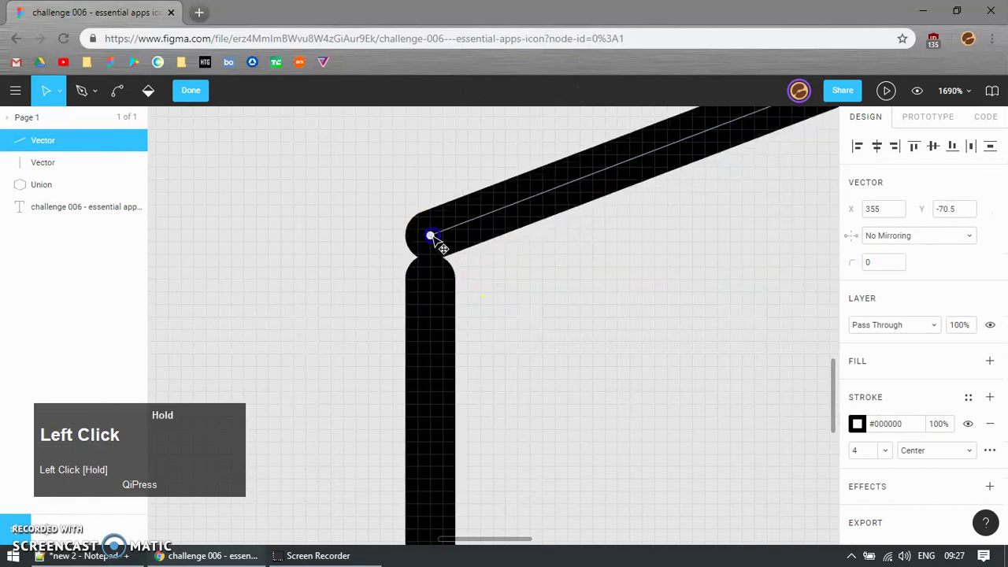
pyautogui.press('Escape')
# Extend the vertical line's top end up to the slanted line's inner endpoint, making it 66 long, and finish vector editing
pyautogui.click(443, 288)
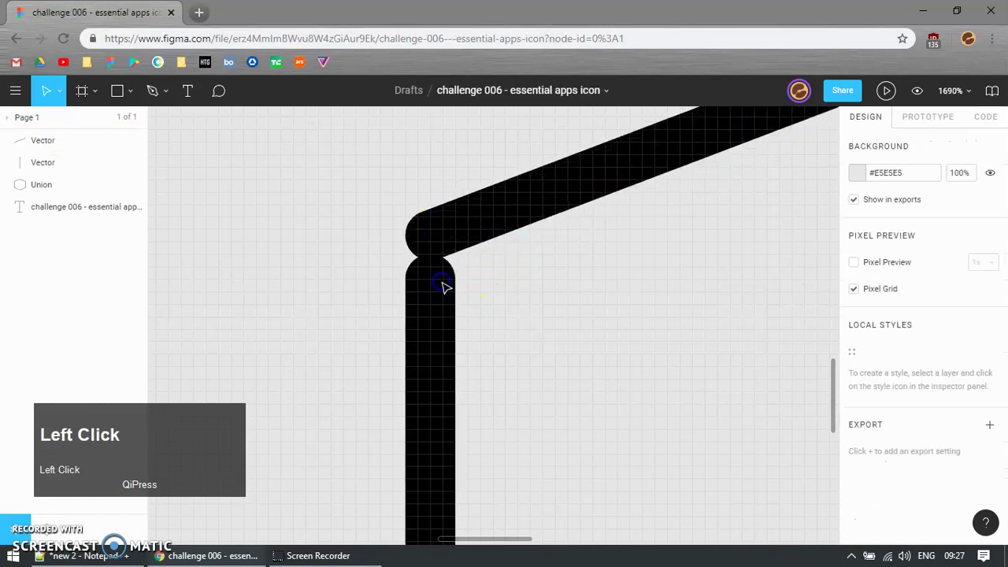
pyautogui.doubleClick(432, 287)
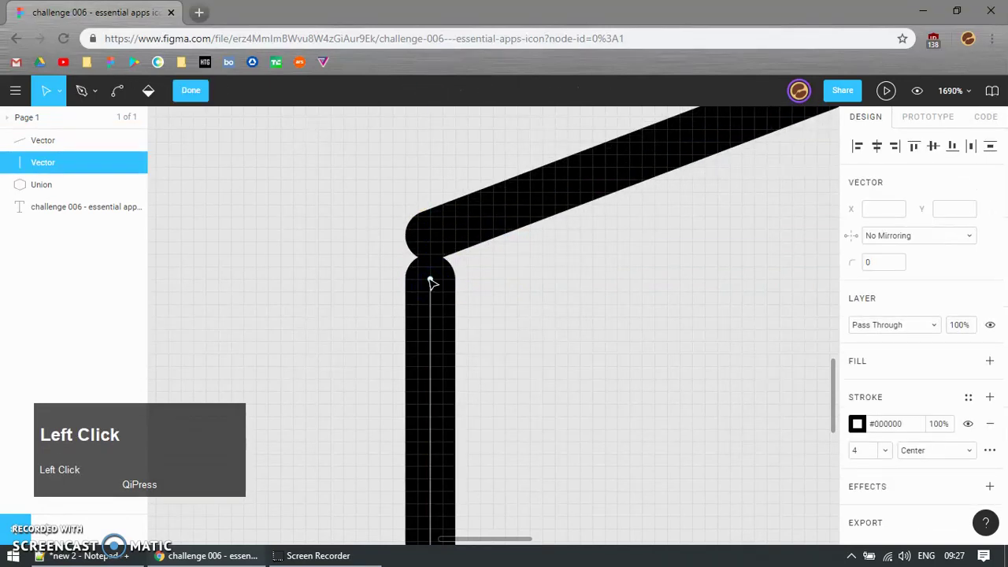
pyautogui.moveTo(432, 261); pyautogui.dragTo(434, 243)
pyautogui.scroll(-5, 472, 273)
pyautogui.press('Escape')
pyautogui.click(553, 282)
pyautogui.press('Escape')
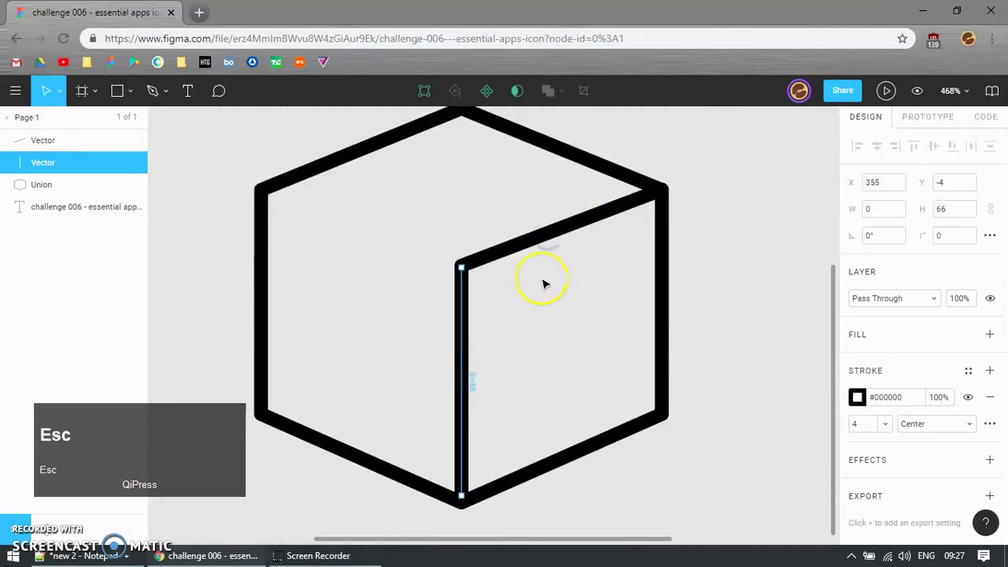
# Duplicate the inner slanted line and flip the copy horizontally together with the hexagon to complete the cube's top face
pyautogui.scroll(-1, 545, 275)
pyautogui.click(546, 236)
pyautogui.hotkey('ctrl', 'd')
pyautogui.keyDown('shift'); pyautogui.click(572, 172); pyautogui.keyUp('shift')
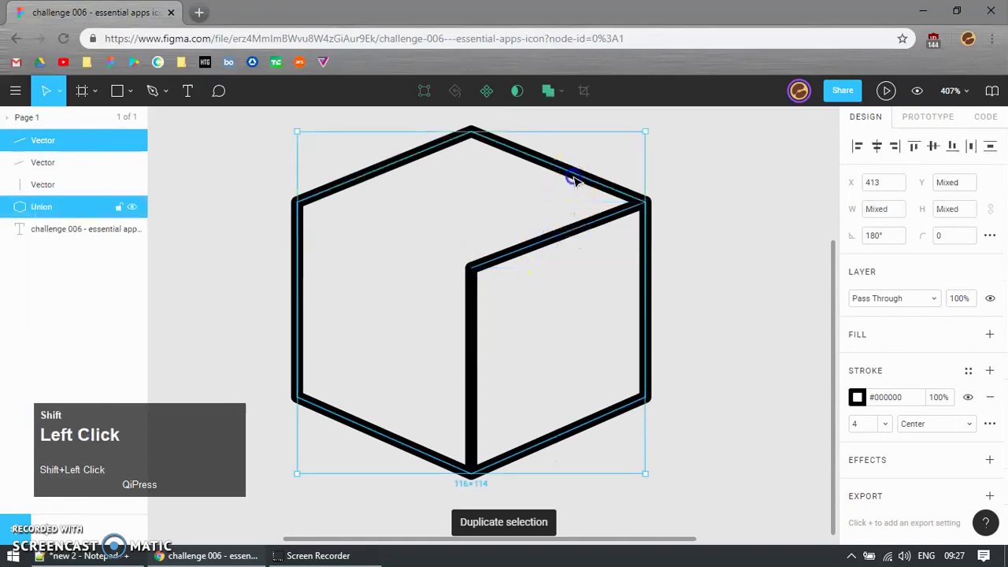
pyautogui.hotkey('shift', 'h')
pyautogui.keyDown('ctrl'); pyautogui.scroll(-4, 578, 181); pyautogui.keyUp('ctrl')
pyautogui.keyDown('ctrl'); pyautogui.scroll(-1, 612, 251); pyautogui.keyUp('ctrl')
pyautogui.click(634, 322)
# Duplicate the whole cube and move the copy down-left until its upper right vertex meets the original's bottom vertex
pyautogui.moveTo(347, 364); pyautogui.dragTo(666, 150)
pyautogui.hotkey('ctrl', 'd')
pyautogui.moveTo(600, 203); pyautogui.dragTo(516, 332)
pyautogui.keyDown('ctrl'); pyautogui.scroll(5, 558, 325); pyautogui.keyUp('ctrl')
pyautogui.moveTo(451, 350); pyautogui.dragTo(490, 309)
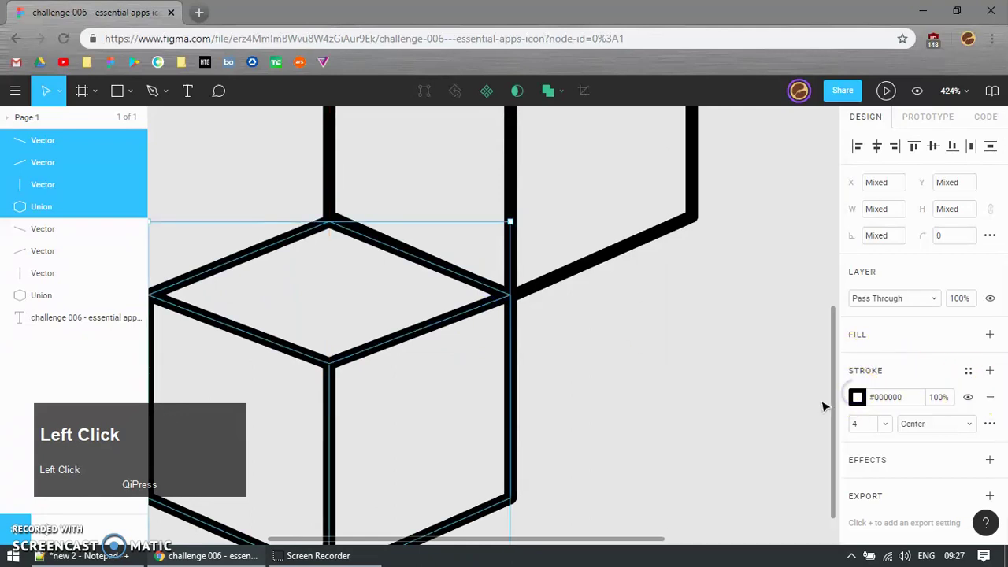
# Set the stroke colour of the duplicated cube to green #219653
pyautogui.click(855, 397)
pyautogui.click(733, 480)
pyautogui.click(536, 351)
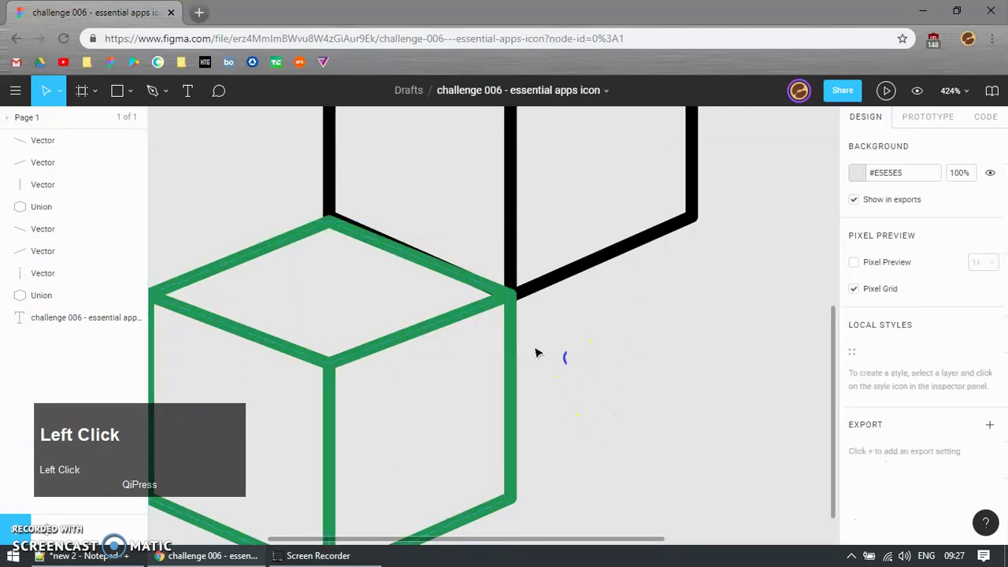
# Delete the green hexagon's edge that overlaps the black cube and finish vector editing
pyautogui.click(333, 230)
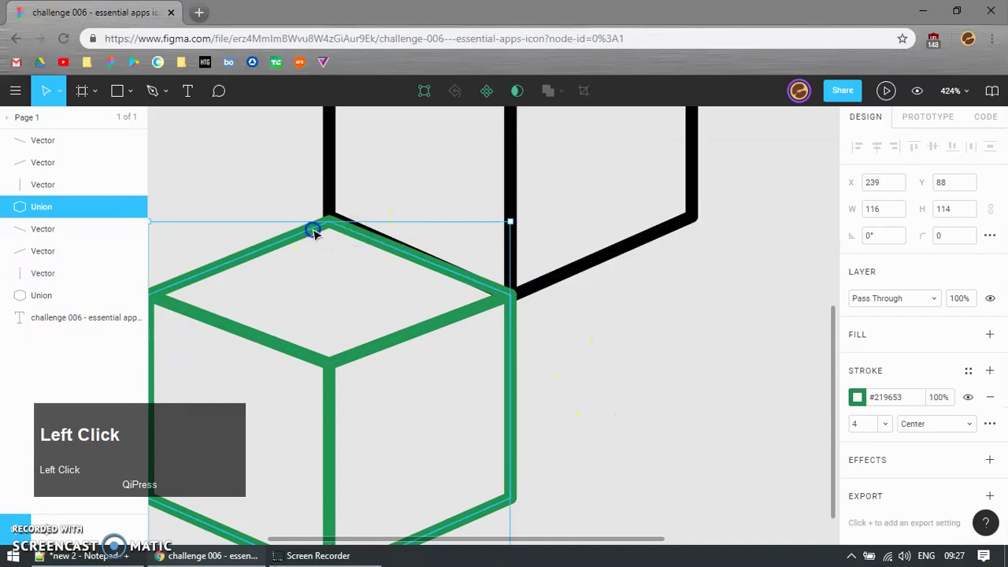
pyautogui.doubleClick(313, 230)
pyautogui.press('Delete')
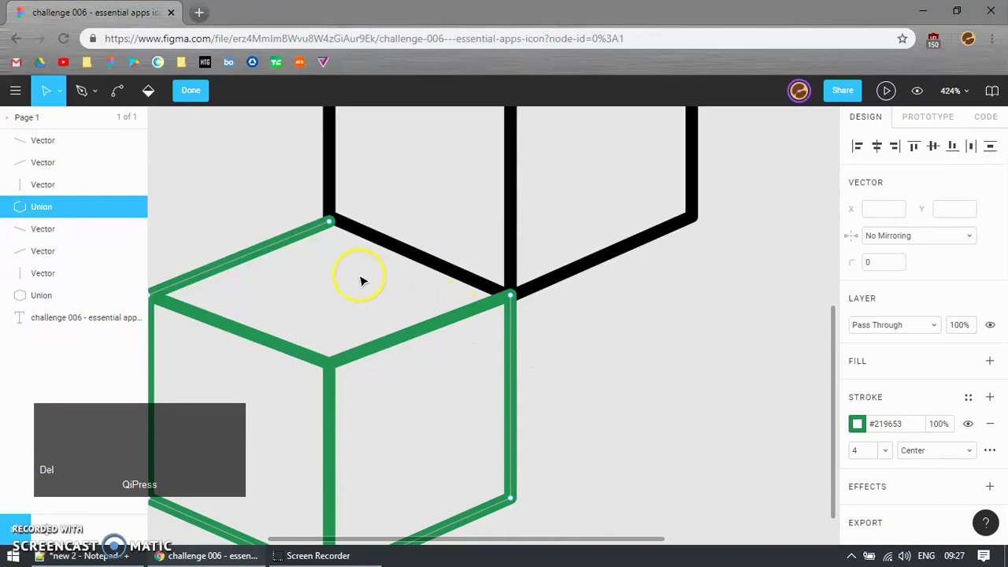
pyautogui.scroll(-5, 512, 303)
pyautogui.click(191, 90)
pyautogui.scroll(-1, 334, 270)
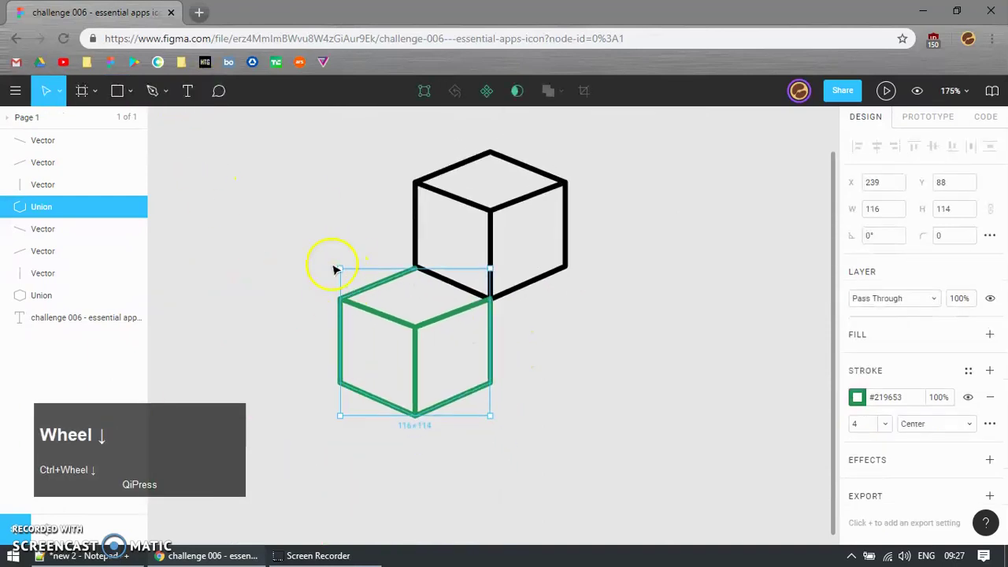
# Duplicate the black cube's hexagon outline and widen the copy symmetrically about its center to 340
pyautogui.click(334, 270)
pyautogui.hotkey('ctrl', 'z')
pyautogui.hotkey('ctrl', 'z')
pyautogui.click(567, 203)
pyautogui.hotkey('ctrl', 'd')
pyautogui.keyDown('alt'); pyautogui.keyDown('shift'); pyautogui.click(587, 219); pyautogui.keyUp('shift'); pyautogui.keyUp('alt')
pyautogui.moveTo(587, 219); pyautogui.dragTo(712, 206)
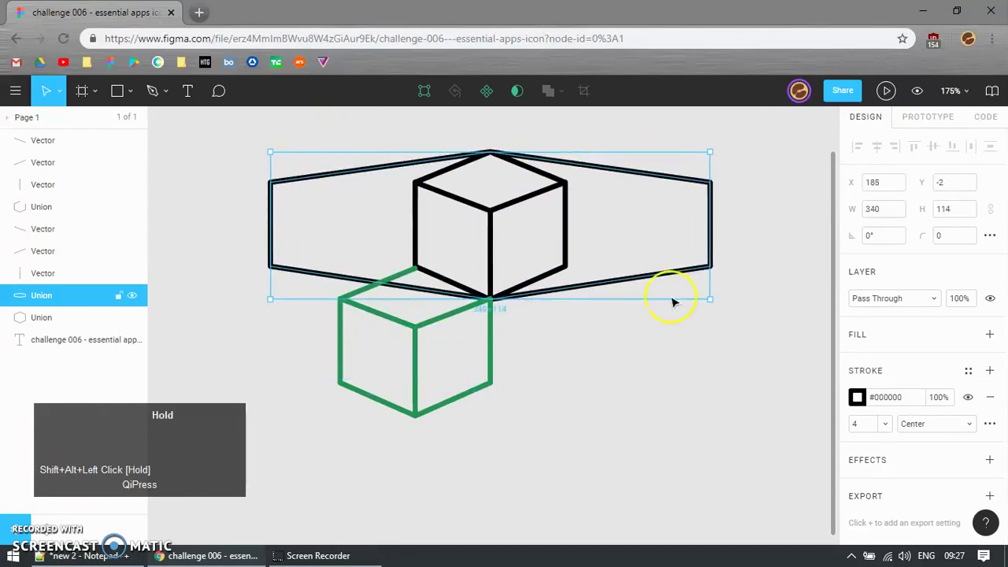
pyautogui.click(673, 301)
# Select all parts of the green cube and duplicate them in place
pyautogui.click(415, 350)
pyautogui.keyDown('shift'); pyautogui.click(429, 322); pyautogui.keyUp('shift')
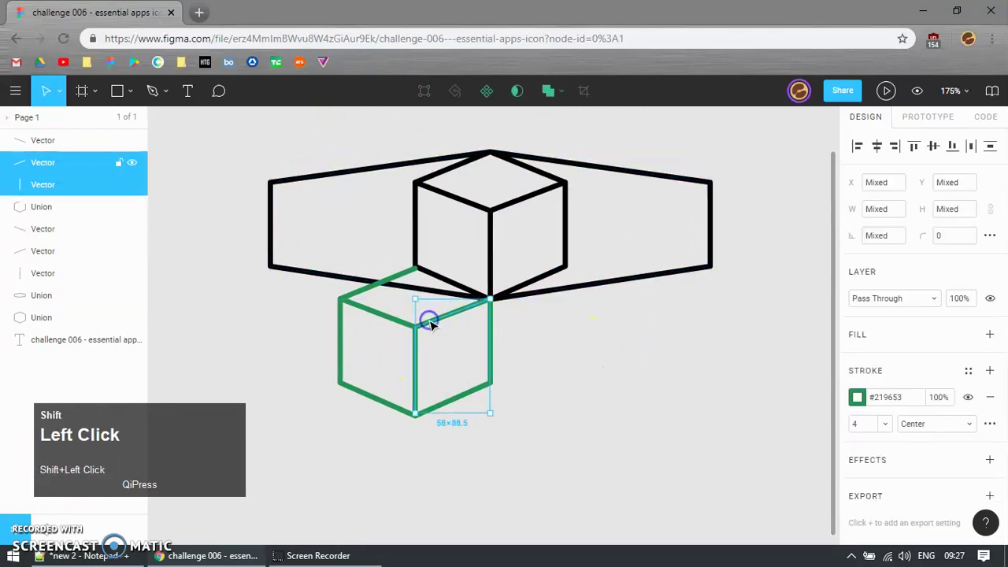
pyautogui.keyDown('shift'); pyautogui.click(381, 315); pyautogui.keyUp('shift')
pyautogui.keyDown('shift'); pyautogui.click(367, 401); pyautogui.keyUp('shift')
pyautogui.moveTo(367, 400); pyautogui.dragTo(432, 433)
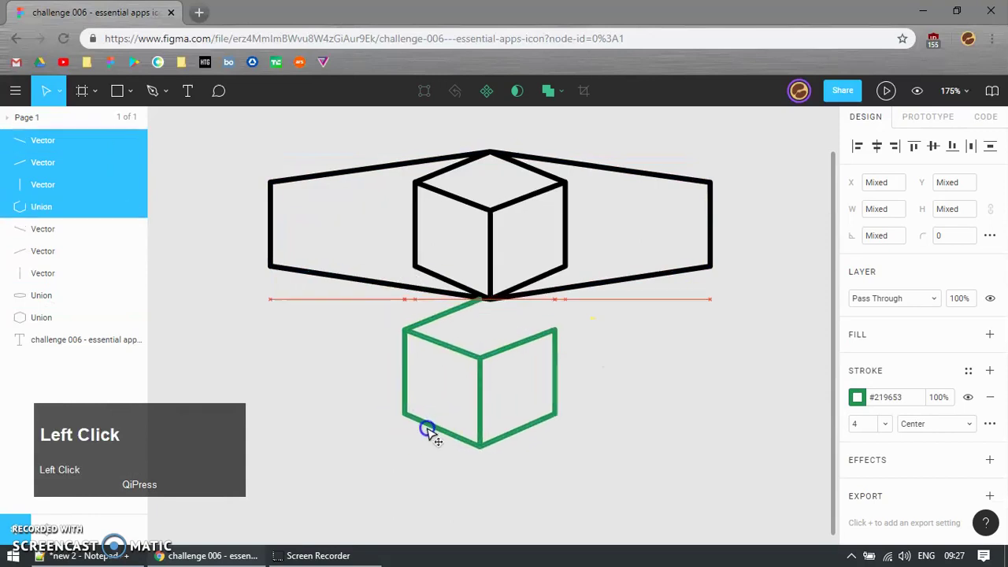
pyautogui.hotkey('ctrl', 'z')
pyautogui.hotkey('ctrl', 'd')
# Flip the duplicated green cube horizontally together with the wide hexagon to place it on the black cube's other side
pyautogui.keyDown('shift'); pyautogui.click(603, 279); pyautogui.keyUp('shift')
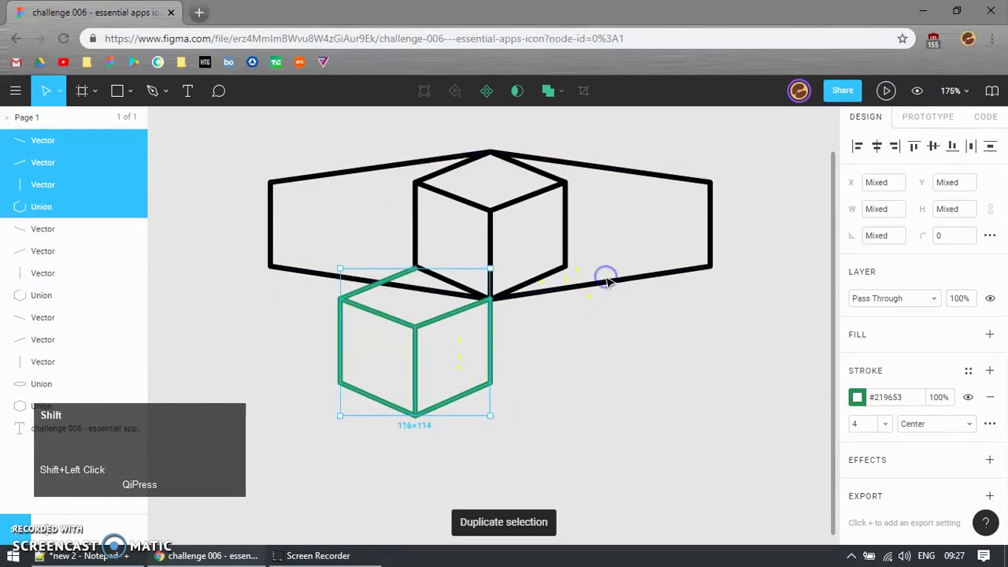
pyautogui.hotkey('shift', 'h')
pyautogui.moveTo(443, 308); pyautogui.dragTo(559, 360)
pyautogui.hotkey('ctrl', 'z')
pyautogui.keyDown('shift'); pyautogui.click(589, 282); pyautogui.keyUp('shift')
pyautogui.hotkey('shift', 'h')
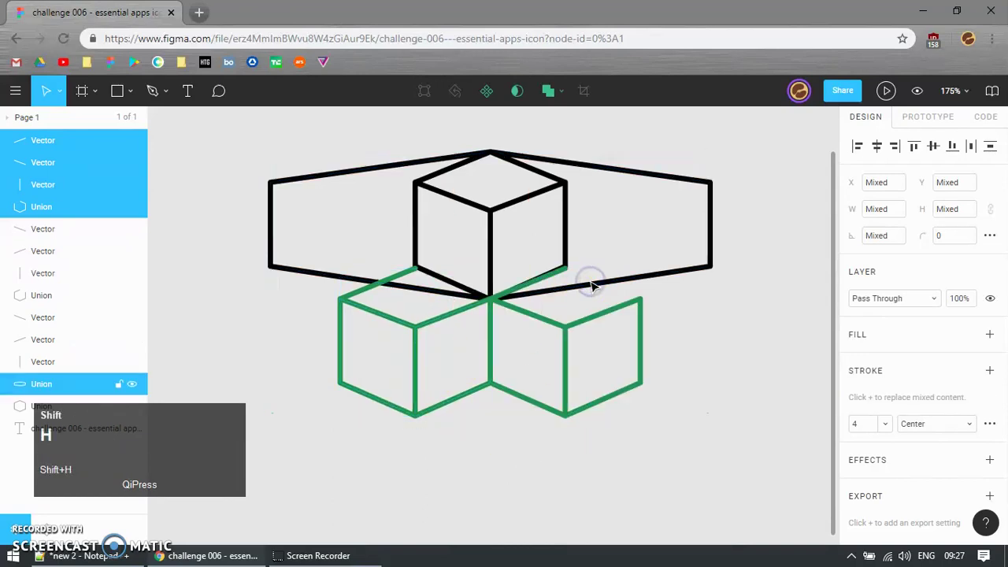
# Delete the wide helper hexagon
pyautogui.click(653, 305)
pyautogui.click(680, 272)
pyautogui.press('Delete')
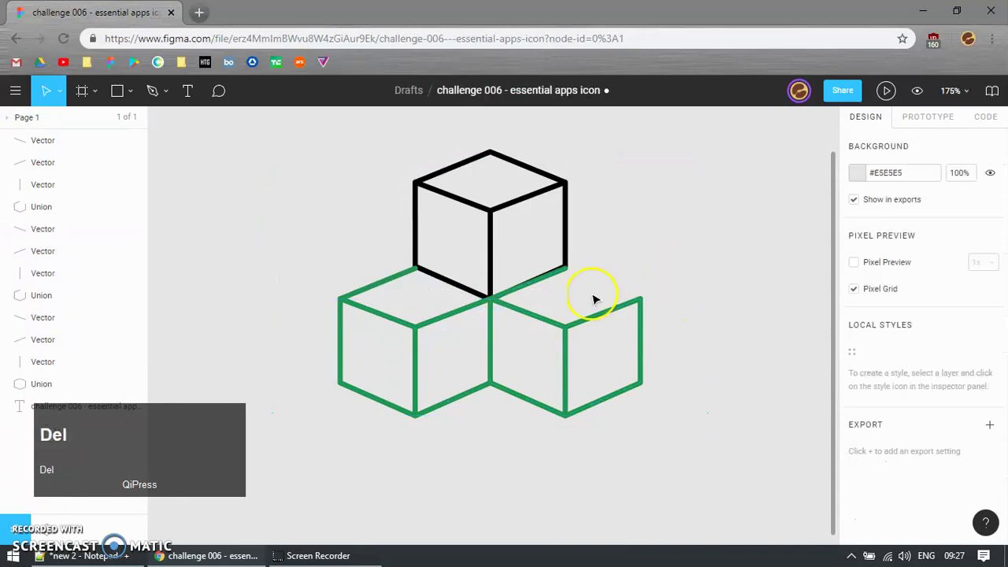
# Flip all parts of the right green cube horizontally so its open side adjoins the black cube
pyautogui.moveTo(595, 299); pyautogui.dragTo(646, 337)
pyautogui.moveTo(573, 330); pyautogui.dragTo(659, 330)
pyautogui.hotkey('ctrl', 'z')
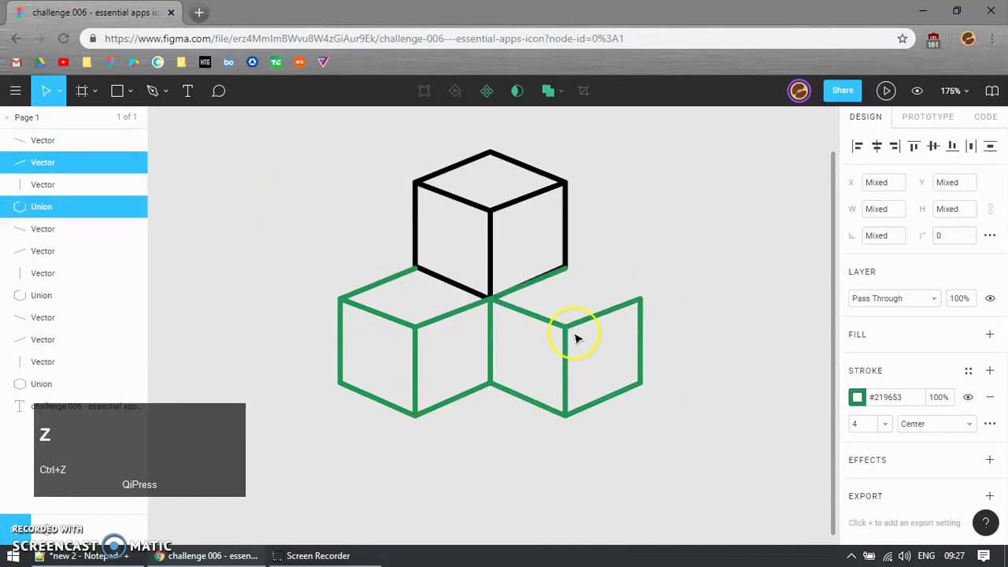
pyautogui.keyDown('shift'); pyautogui.click(565, 343); pyautogui.keyUp('shift')
pyautogui.keyDown('shift'); pyautogui.click(537, 326); pyautogui.keyUp('shift')
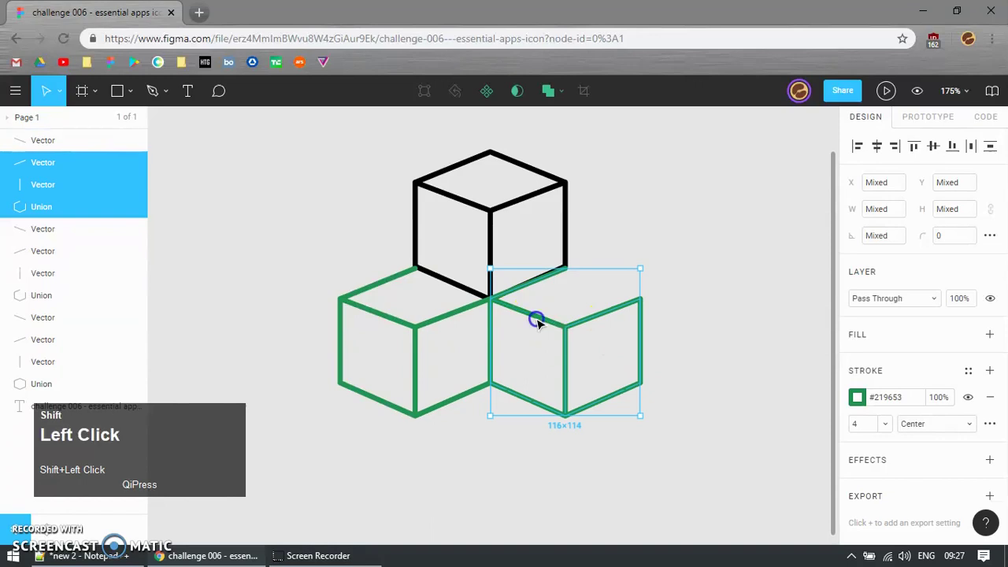
pyautogui.hotkey('shift', 'h')
pyautogui.click(678, 266)
# Copy the black cube's properties and apply them to all parts of the three cubes
pyautogui.keyDown('ctrl'); pyautogui.scroll(-5, 678, 266); pyautogui.keyUp('ctrl')
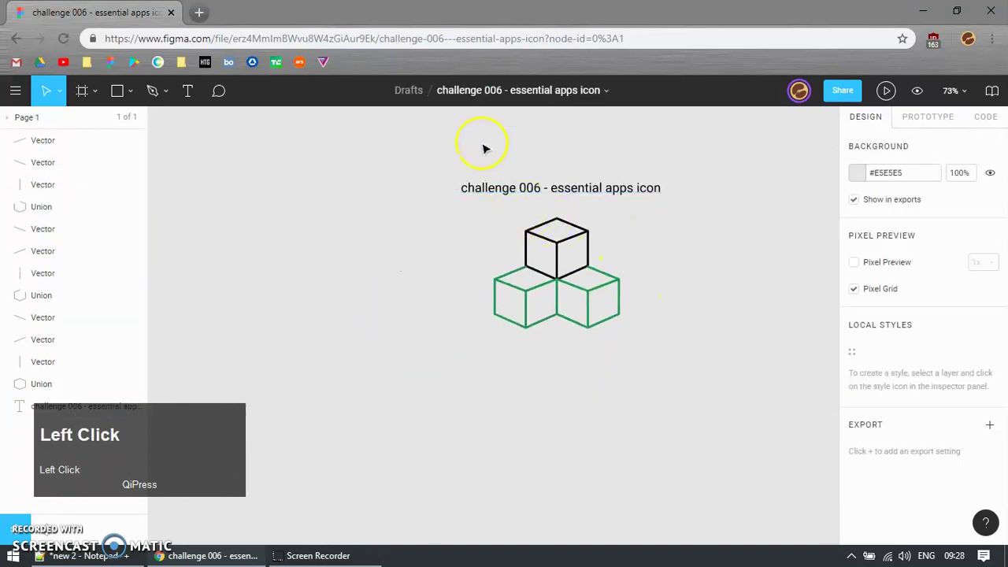
pyautogui.moveTo(451, 375); pyautogui.dragTo(645, 218)
pyautogui.click(570, 257)
pyautogui.click(571, 240)
pyautogui.hotkey('ctrl', 'alt', 'c')
pyautogui.moveTo(443, 356)
pyautogui.mouseDown()
pyautogui.moveTo(643, 252)
pyautogui.moveTo(657, 210)
pyautogui.mouseUp()
pyautogui.hotkey('ctrl', 'alt', 'v')
pyautogui.click(682, 334)
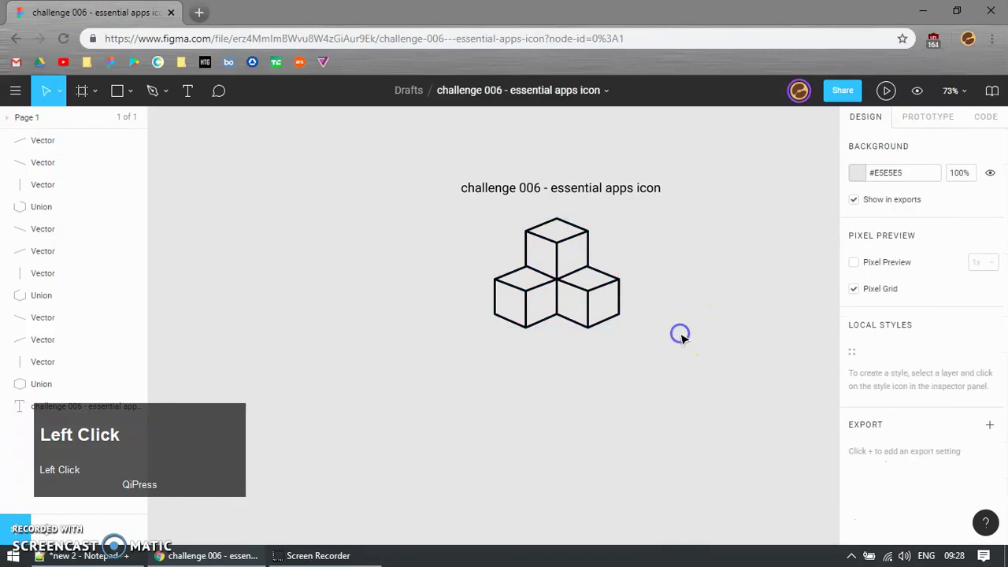
# Draw a rectangle about 347 × 221 to the left of the cubes
pyautogui.press('r')
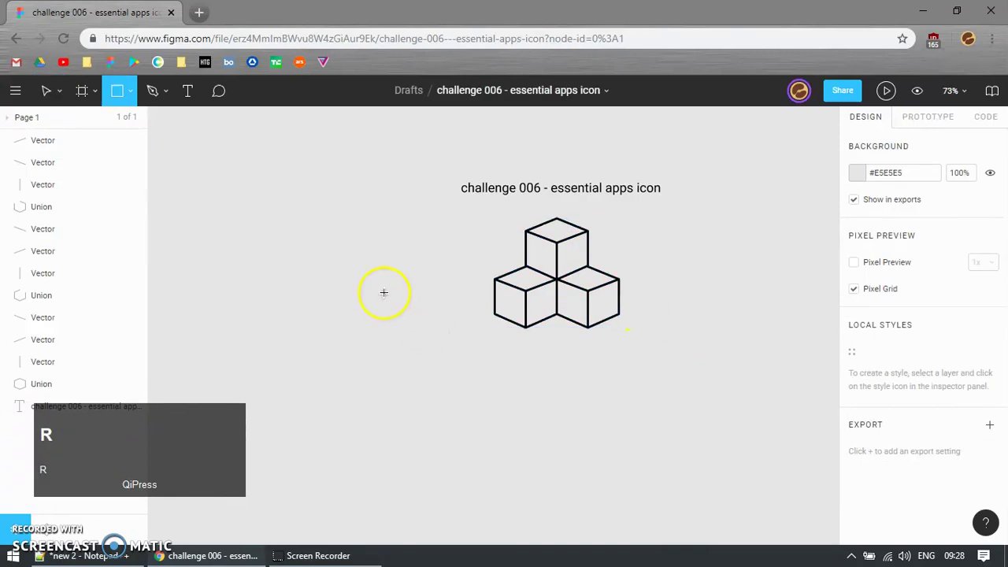
pyautogui.moveTo(262, 218); pyautogui.dragTo(448, 336)
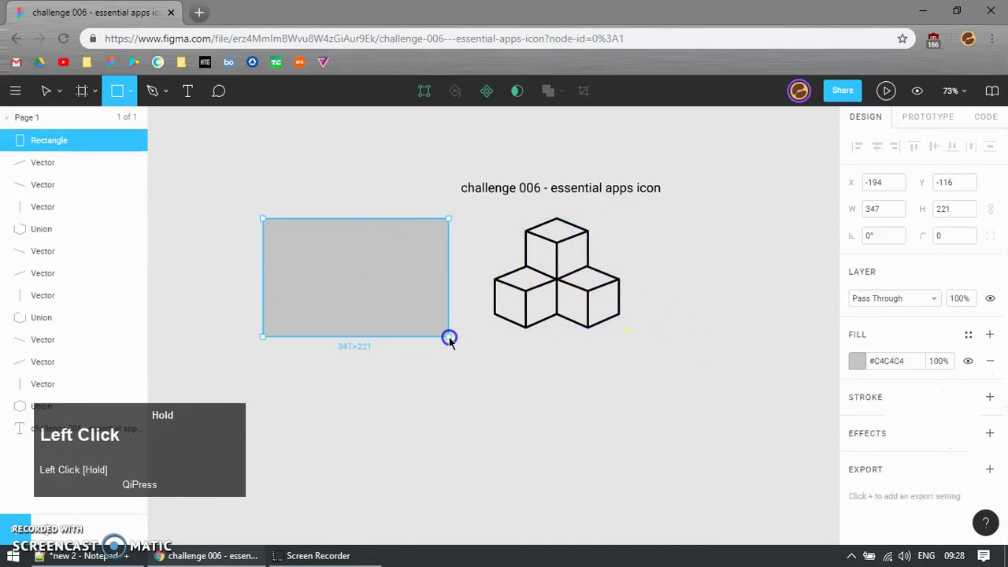
pyautogui.click(473, 291)
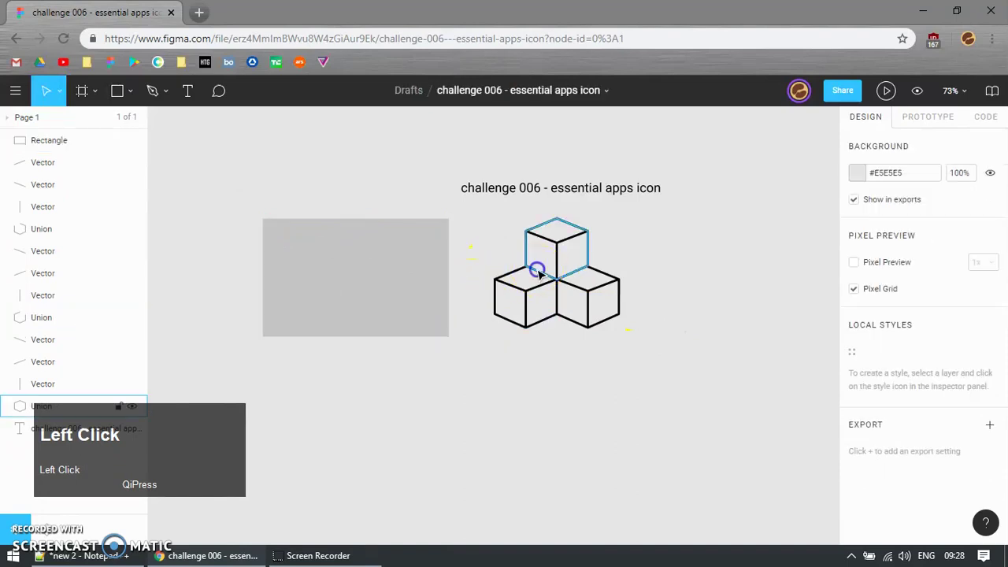
# Apply the cubes' copied stroke properties to the rectangle and round its corners to a radius of about 18
pyautogui.click(538, 271)
pyautogui.click(407, 247)
pyautogui.hotkey('ctrl', 'alt', 'v')
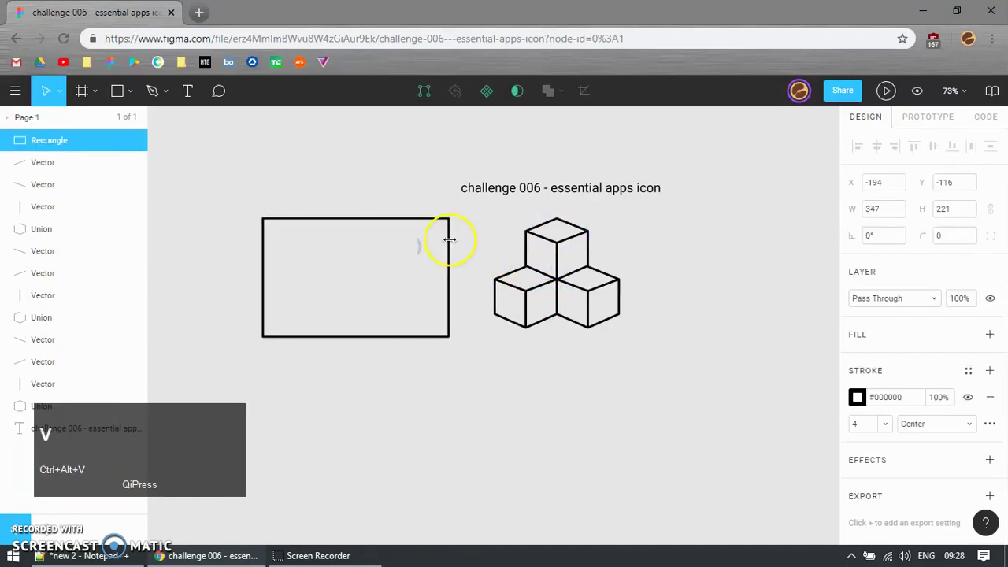
pyautogui.moveTo(445, 227); pyautogui.dragTo(443, 231)
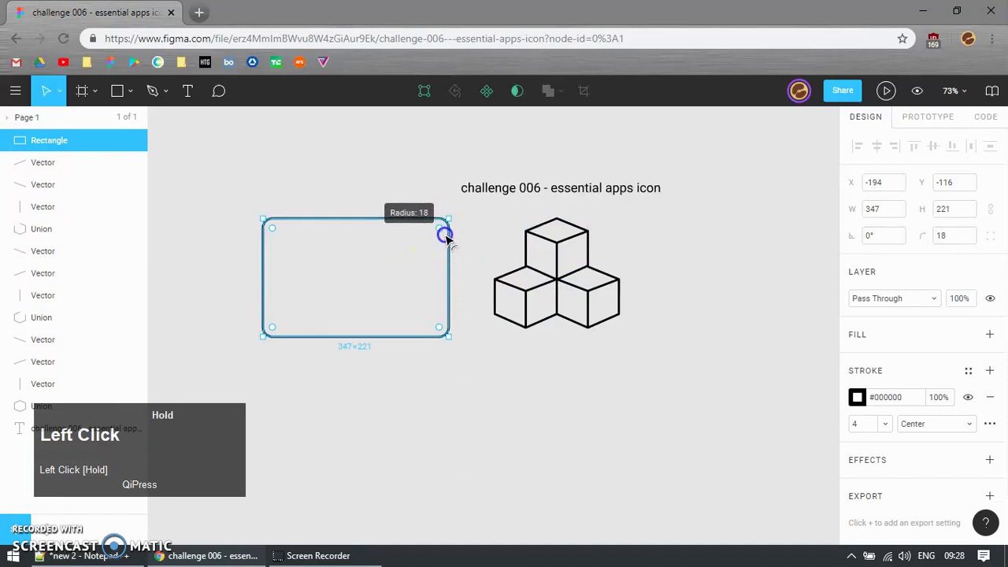
pyautogui.click(382, 393)
# Duplicate the rounded rectangle and shrink the copy's height symmetrically to about 61
pyautogui.click(367, 336)
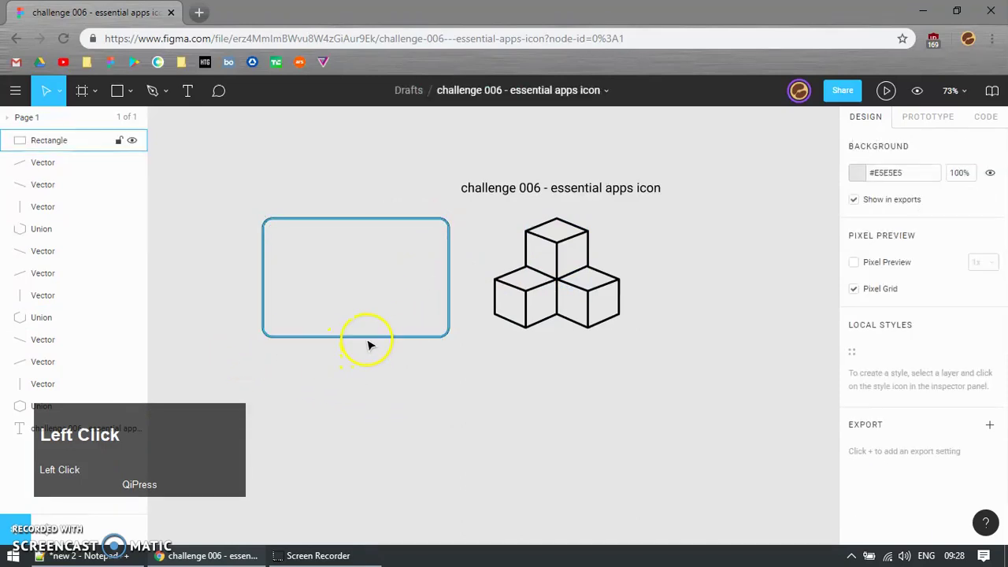
pyautogui.hotkey('ctrl', 'd')
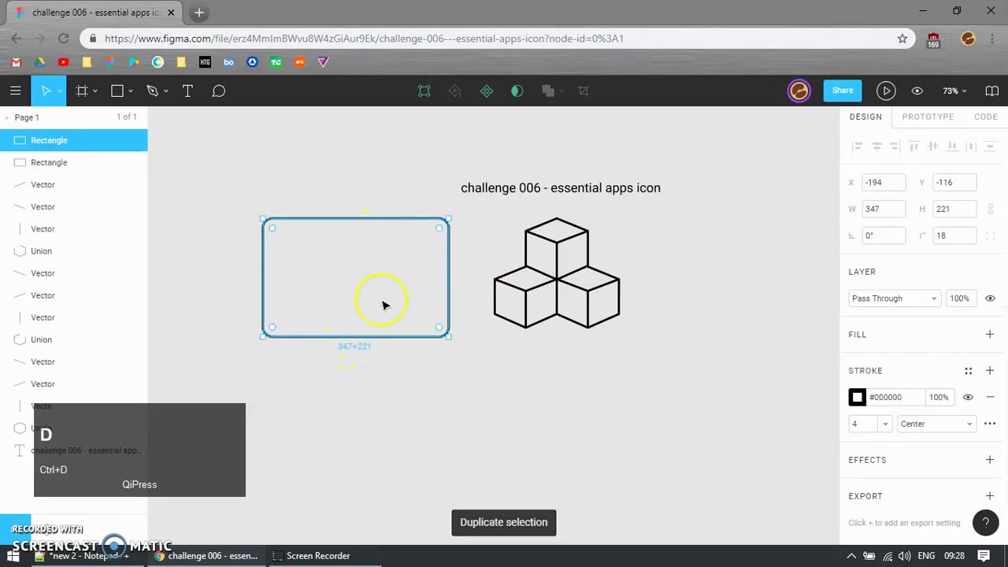
pyautogui.moveTo(393, 219); pyautogui.dragTo(414, 260)
# Move the shortened rectangle down to Y 81 and widen it symmetrically to about 425
pyautogui.hotkey('shift', 'Down')
pyautogui.hotkey('shift', 'Down')
pyautogui.hotkey('shift', 'Down')
pyautogui.hotkey('shift', 'Down')
pyautogui.hotkey('shift', 'Down')
pyautogui.hotkey('shift', 'Down')
pyautogui.hotkey('shift', 'Down')
pyautogui.hotkey('shift', 'Down')
pyautogui.hotkey('shift', 'Down')
pyautogui.hotkey('shift', 'Down')
pyautogui.hotkey('shift', 'Down')
pyautogui.click(455, 349)
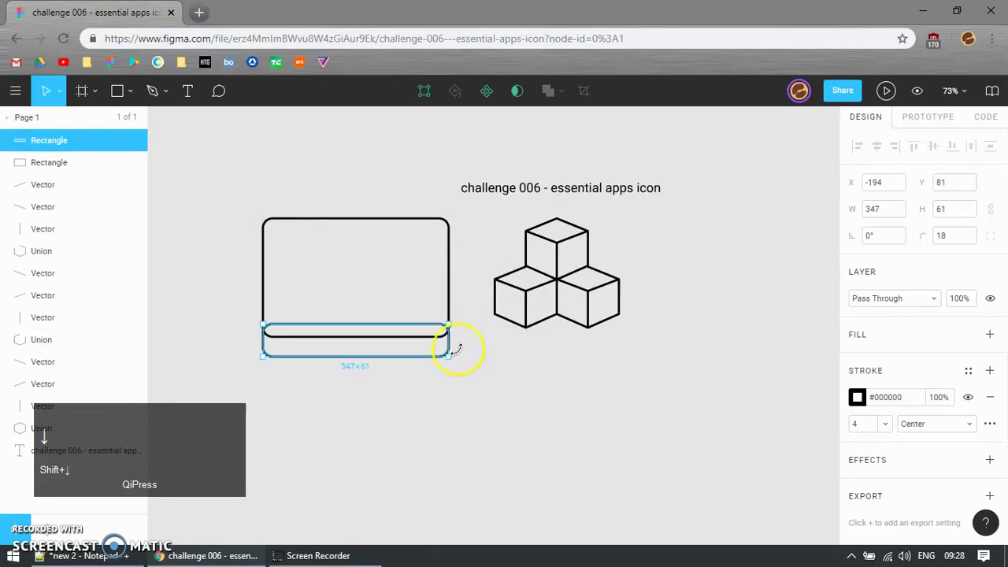
pyautogui.moveTo(447, 337); pyautogui.dragTo(469, 340)
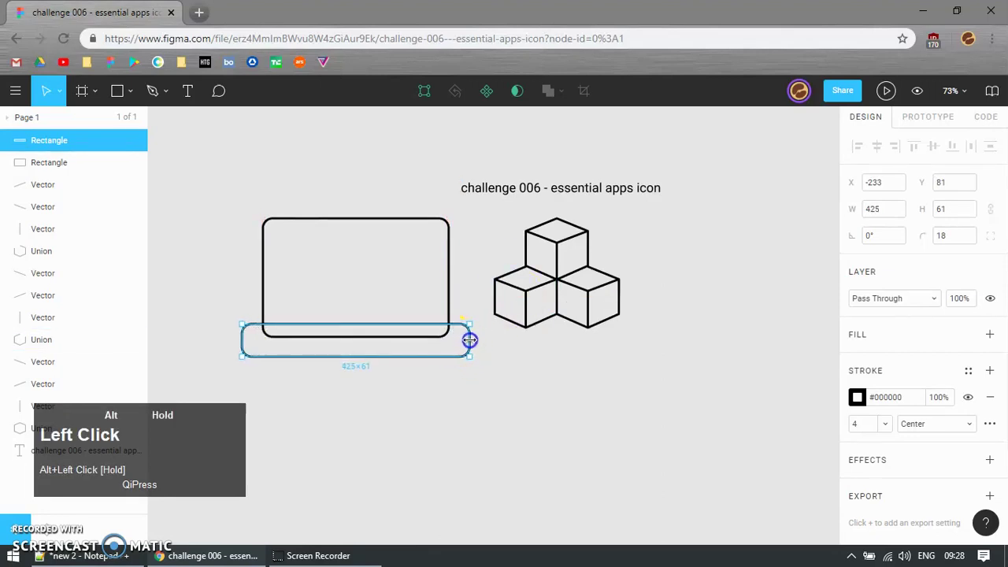
pyautogui.keyDown('ctrl'); pyautogui.scroll(2, 323, 392); pyautogui.keyUp('ctrl')
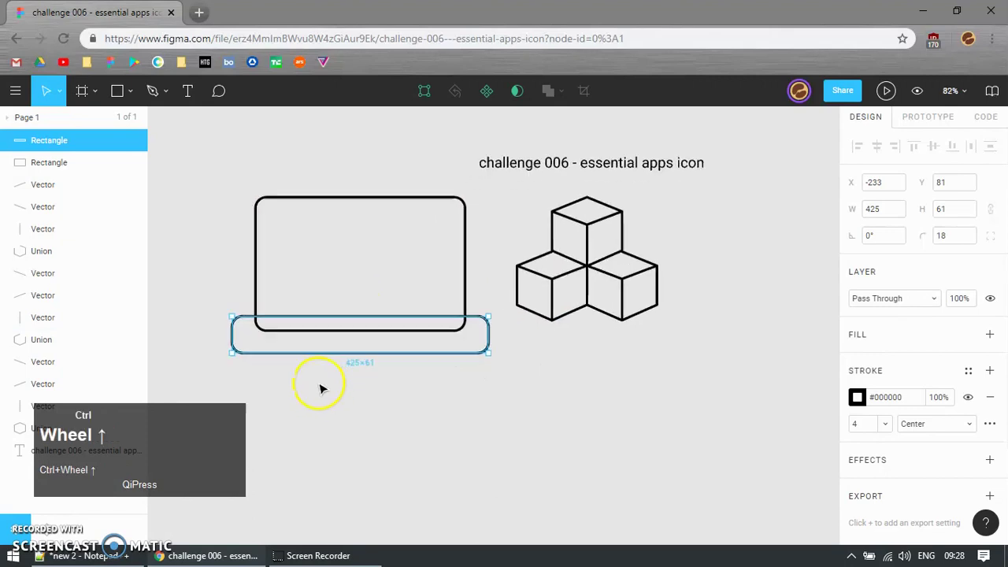
pyautogui.keyDown('ctrl'); pyautogui.scroll(4, 504, 329); pyautogui.keyUp('ctrl')
pyautogui.click(555, 321)
pyautogui.click(508, 315)
pyautogui.doubleClick(508, 323)
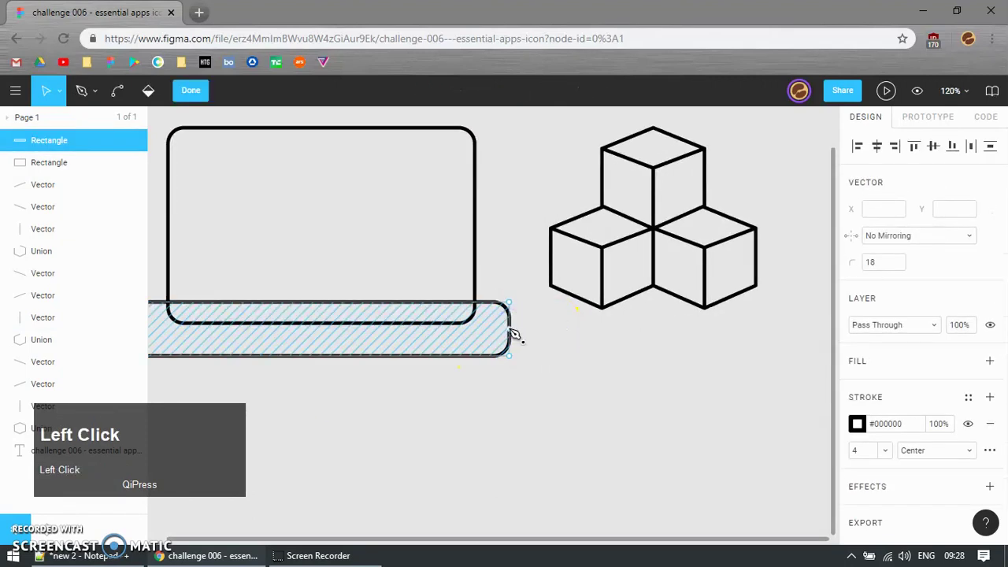
pyautogui.press('Escape')
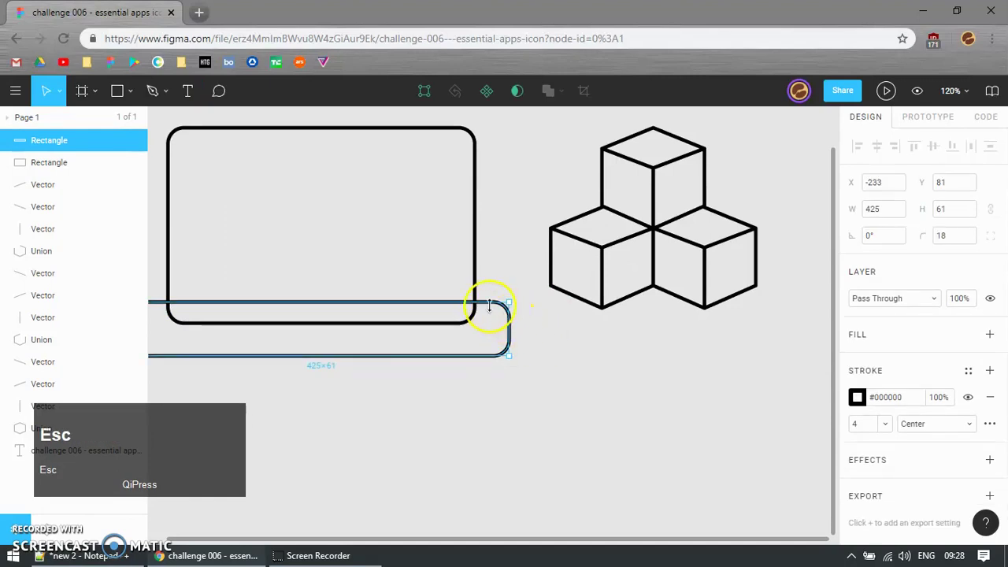
pyautogui.click(492, 312)
pyautogui.click(502, 307)
pyautogui.keyDown('ctrl'); pyautogui.scroll(-5, 498, 329); pyautogui.keyUp('ctrl')
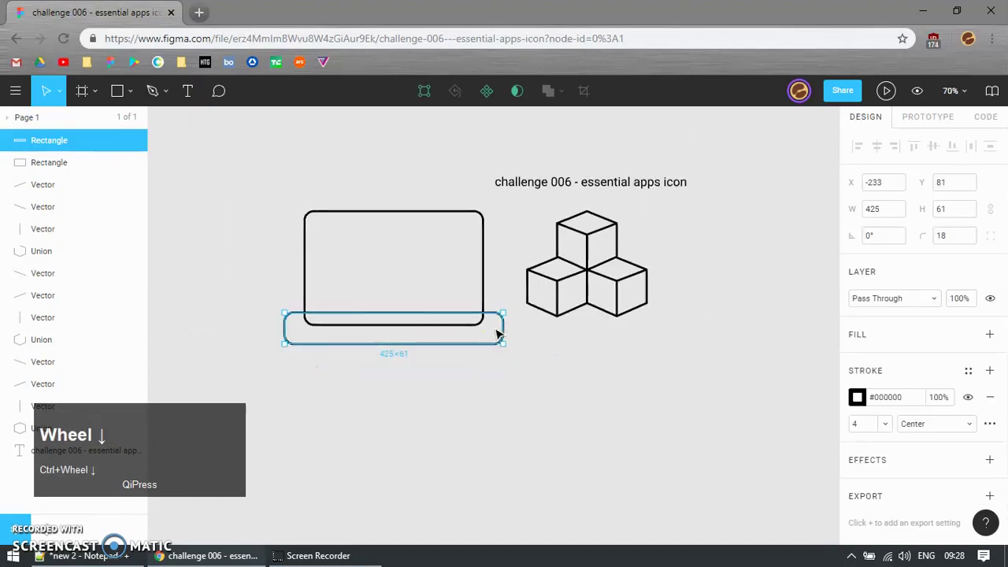
# Resize the lower rectangle to about 104 high at Y 32 and round its corners to a radius of about 33
pyautogui.moveTo(381, 343); pyautogui.dragTo(494, 362)
pyautogui.moveTo(492, 324); pyautogui.dragTo(506, 354)
pyautogui.moveTo(392, 441); pyautogui.dragTo(412, 288)
pyautogui.moveTo(488, 347); pyautogui.dragTo(488, 347)
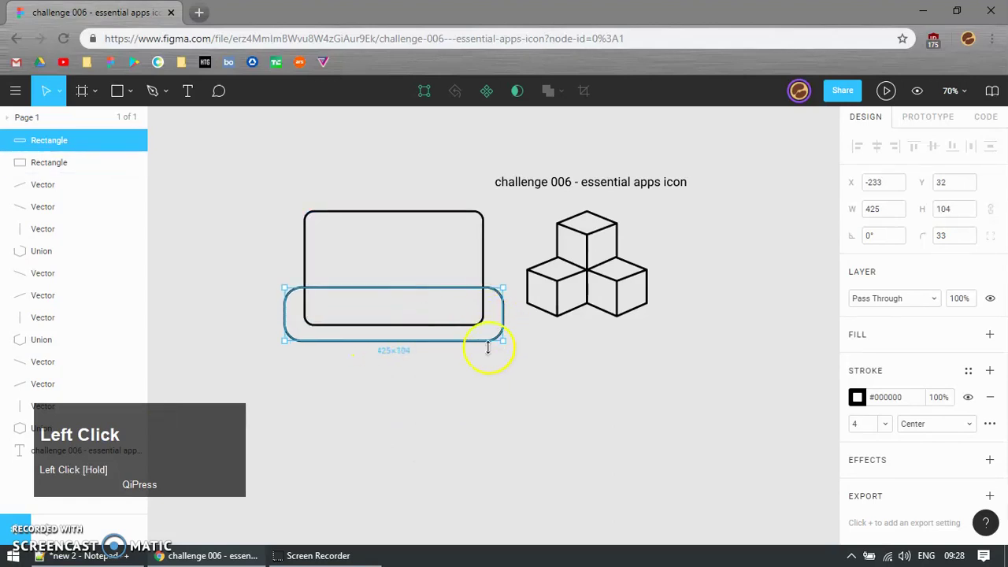
pyautogui.click(472, 339)
pyautogui.click(463, 376)
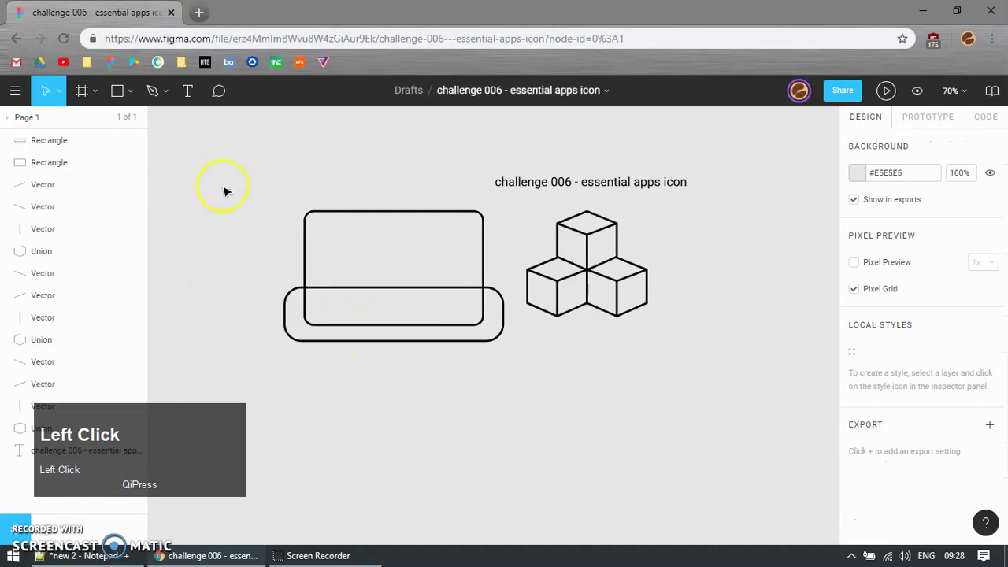
pyautogui.press('v')
pyautogui.click(336, 348)
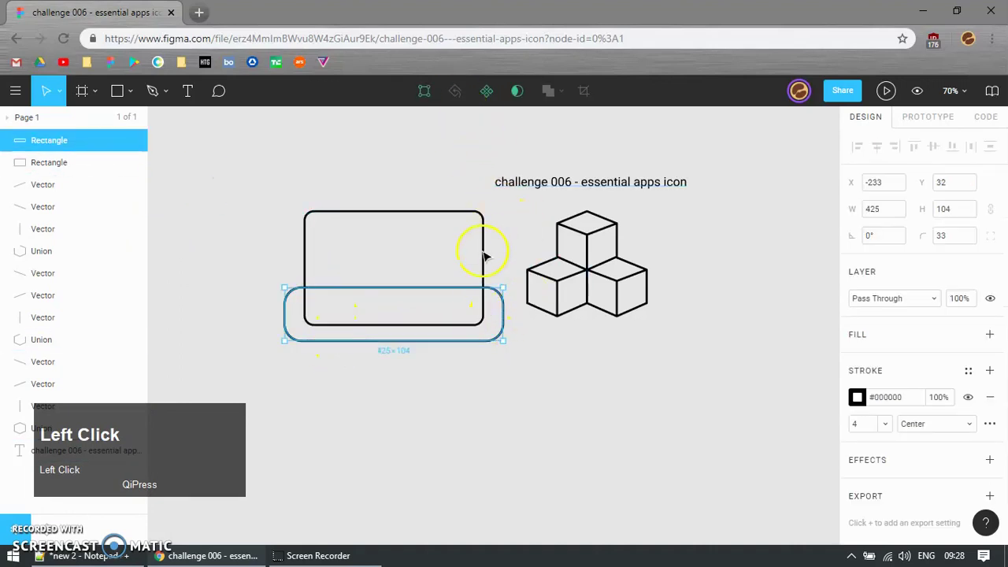
pyautogui.press('r')
pyautogui.press('Escape')
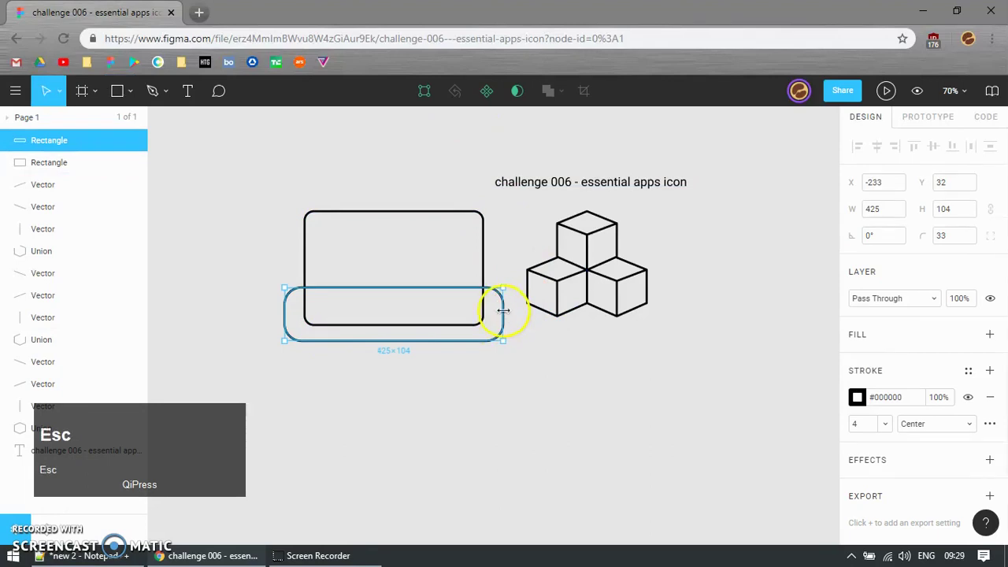
pyautogui.click(524, 321)
pyautogui.click(502, 319)
pyautogui.moveTo(425, 338); pyautogui.dragTo(425, 344)
pyautogui.click(468, 371)
pyautogui.click(467, 338)
pyautogui.click(320, 366)
# Draw a rectangle over the upper part of the lower rounded rectangle and subtract it, leaving only the curved laptop base
pyautogui.press('r')
pyautogui.moveTo(220, 235); pyautogui.dragTo(601, 322)
pyautogui.press('v')
pyautogui.keyDown('shift'); pyautogui.click(455, 339); pyautogui.keyUp('shift')
pyautogui.click(563, 92)
pyautogui.click(562, 136)
pyautogui.click(449, 374)
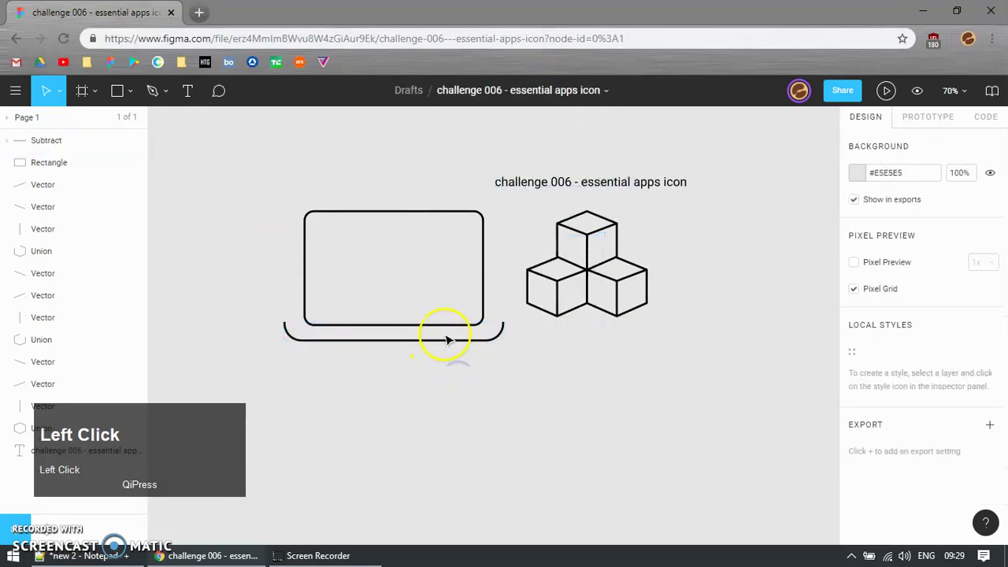
pyautogui.click(447, 339)
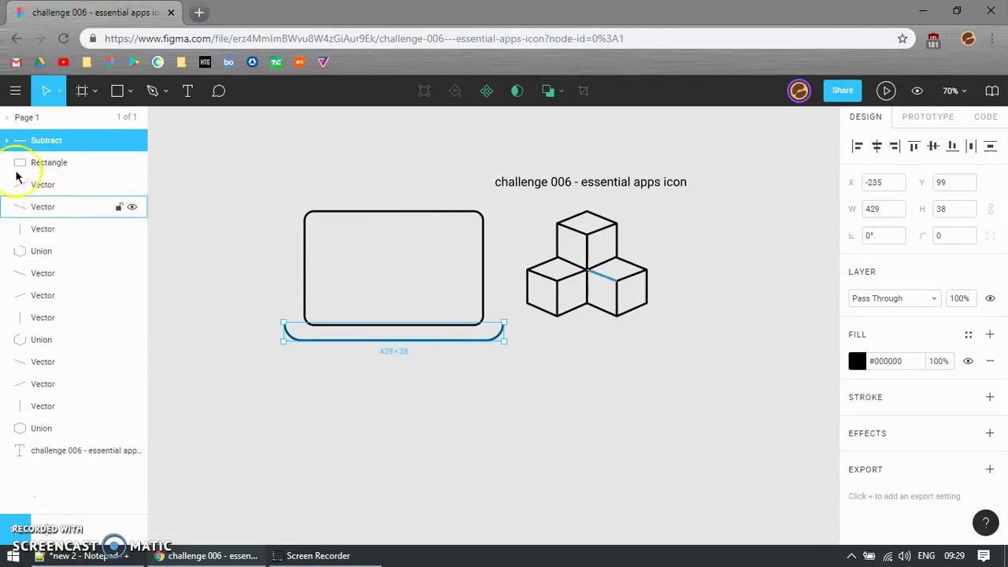
# Expand the laptop base's Subtract group, try restyling the group's fill, and fill its cutting rectangle with green #219653
pyautogui.click(9, 141)
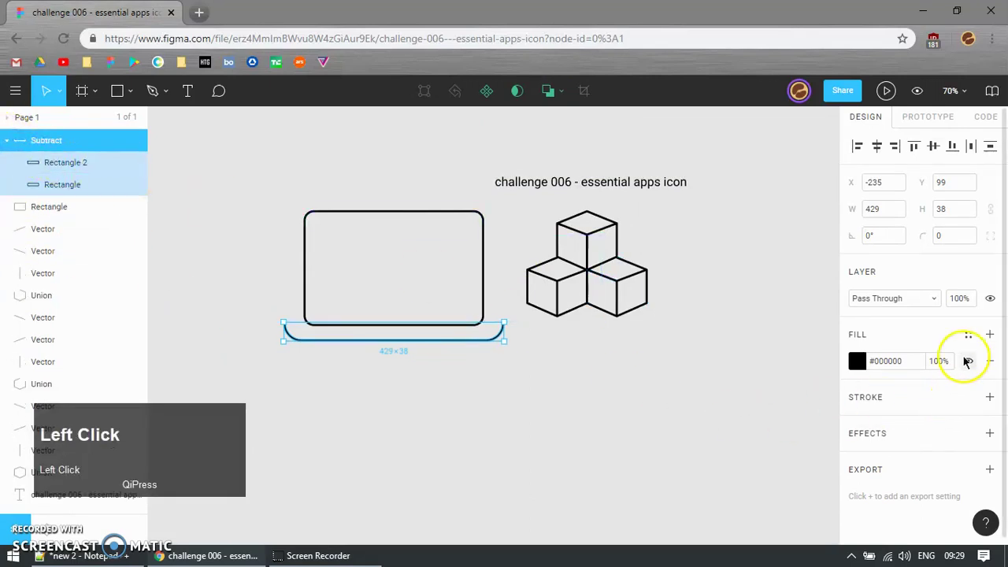
pyautogui.click(990, 335)
pyautogui.click(990, 390)
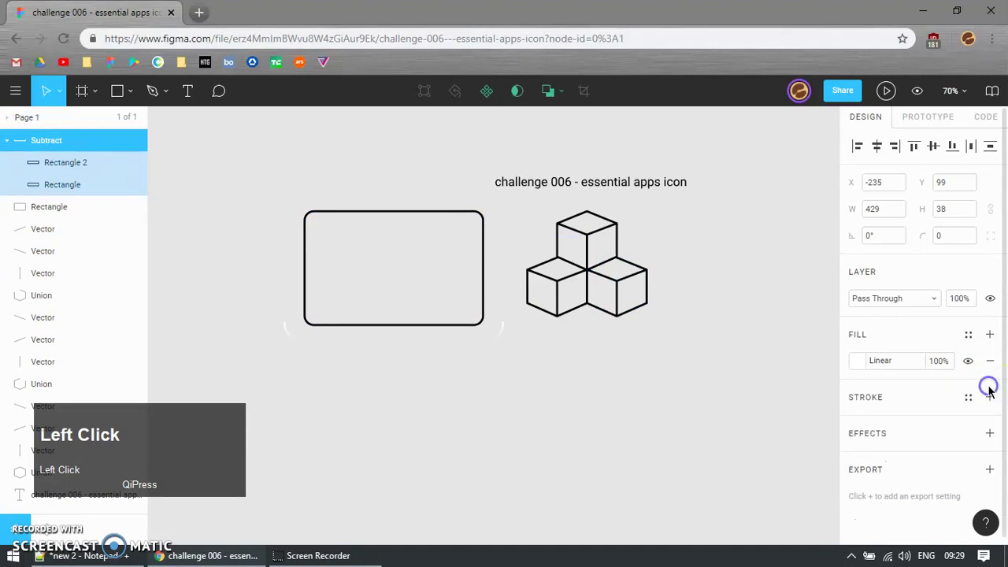
pyautogui.click(69, 163)
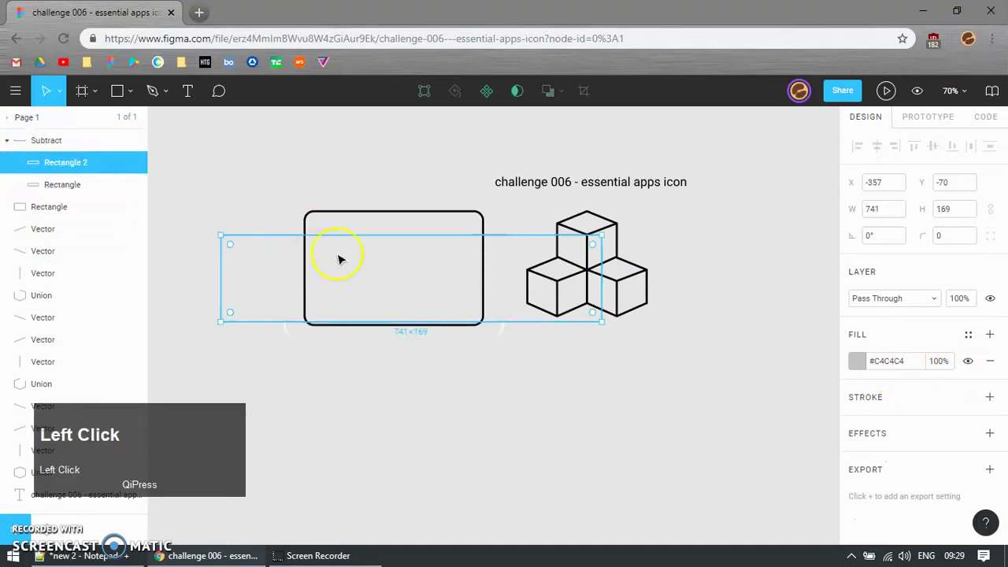
pyautogui.click(856, 360)
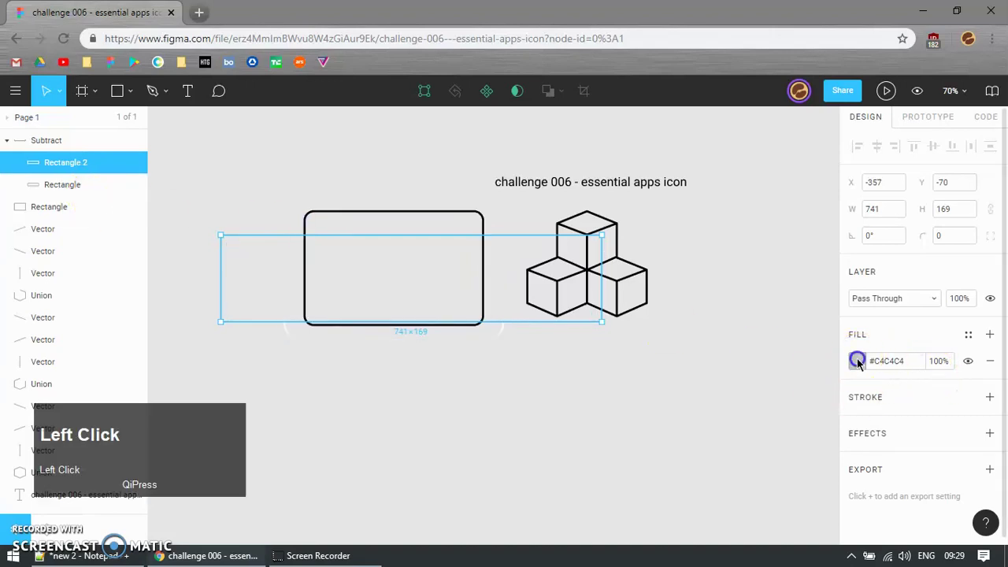
pyautogui.click(733, 480)
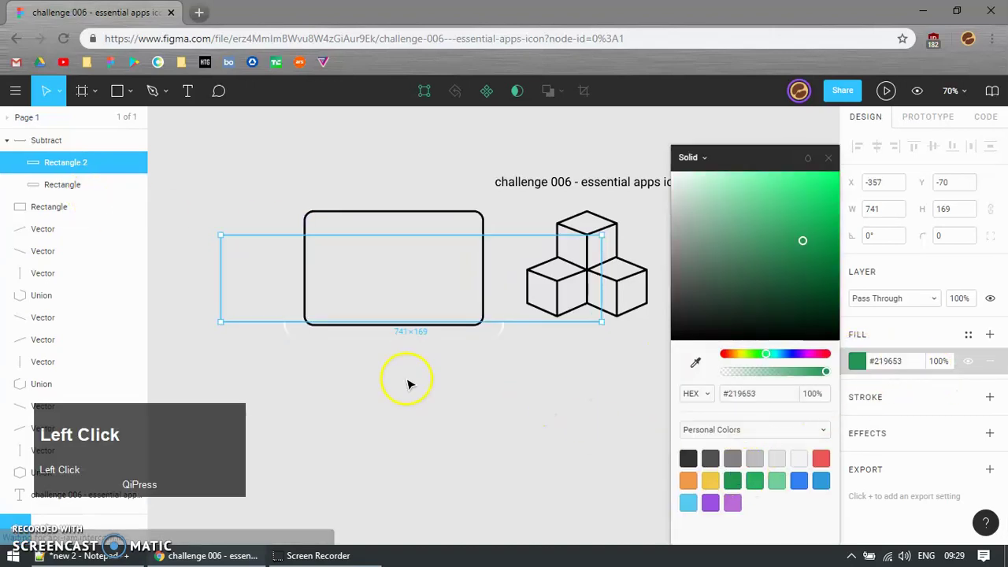
# Move both rectangles out of the base's Subtract group
pyautogui.click(287, 329)
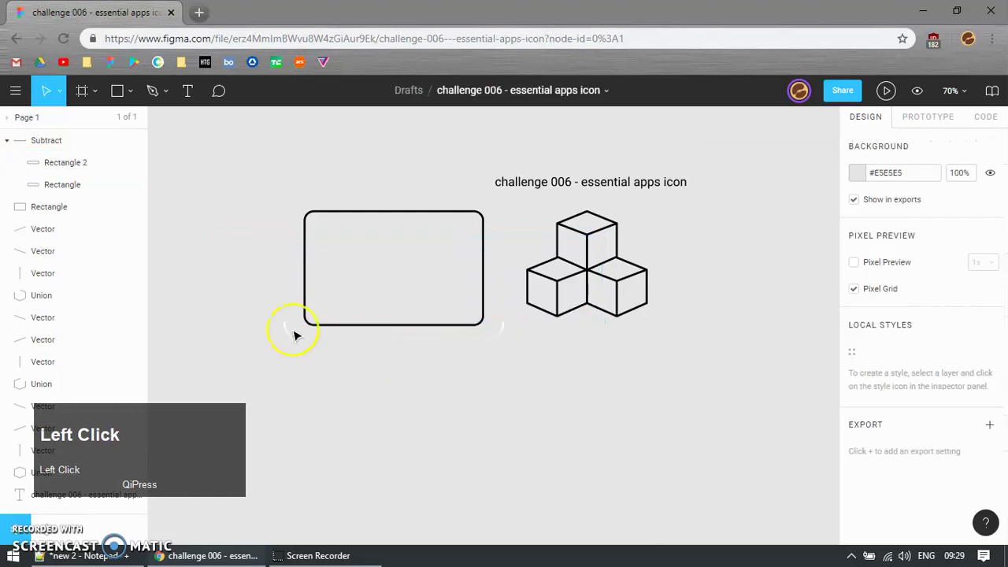
pyautogui.click(24, 188)
pyautogui.keyDown('shift'); pyautogui.click(61, 165); pyautogui.keyUp('shift')
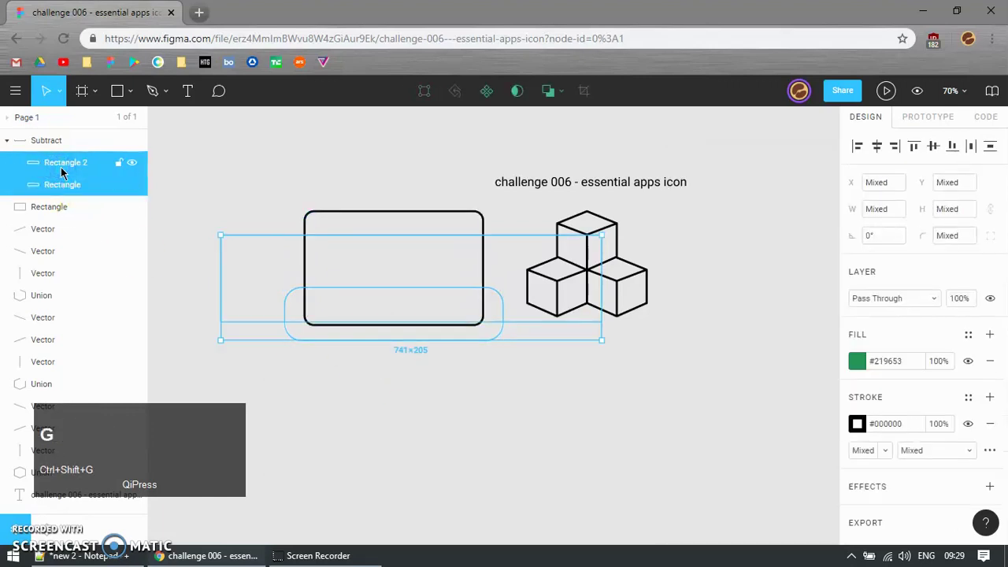
pyautogui.moveTo(61, 172); pyautogui.dragTo(61, 140)
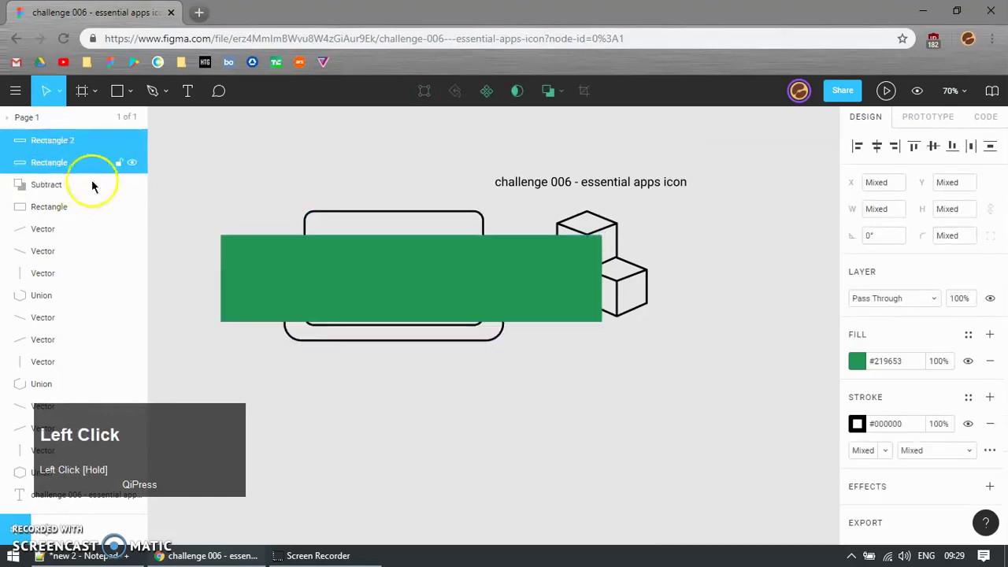
# Copy the green rectangle's style onto the smaller rectangle beneath it, and change the smaller one's fill to yellow
pyautogui.click(515, 416)
pyautogui.click(531, 297)
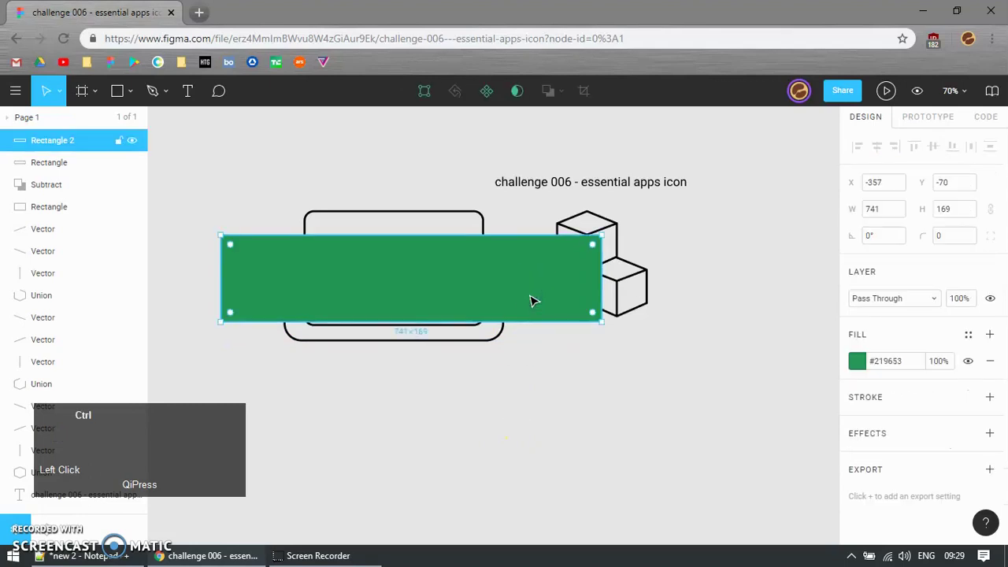
pyautogui.click(495, 334)
pyautogui.hotkey('ctrl', 'alt', 'v')
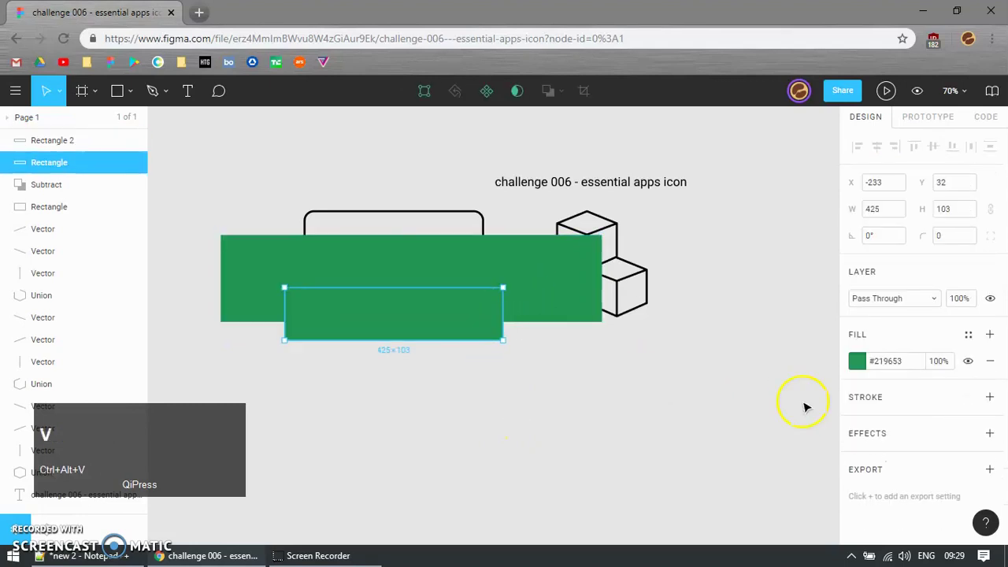
pyautogui.click(857, 361)
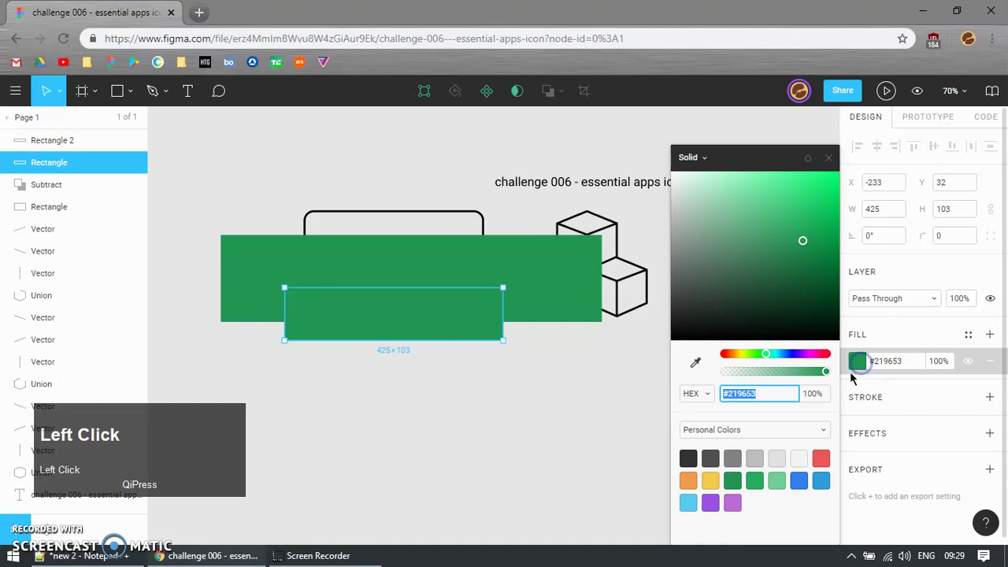
pyautogui.click(711, 478)
# Delete both the yellow rectangle and the green rectangle
pyautogui.click(485, 343)
pyautogui.click(487, 334)
pyautogui.click(473, 341)
pyautogui.click(473, 338)
pyautogui.click(521, 277)
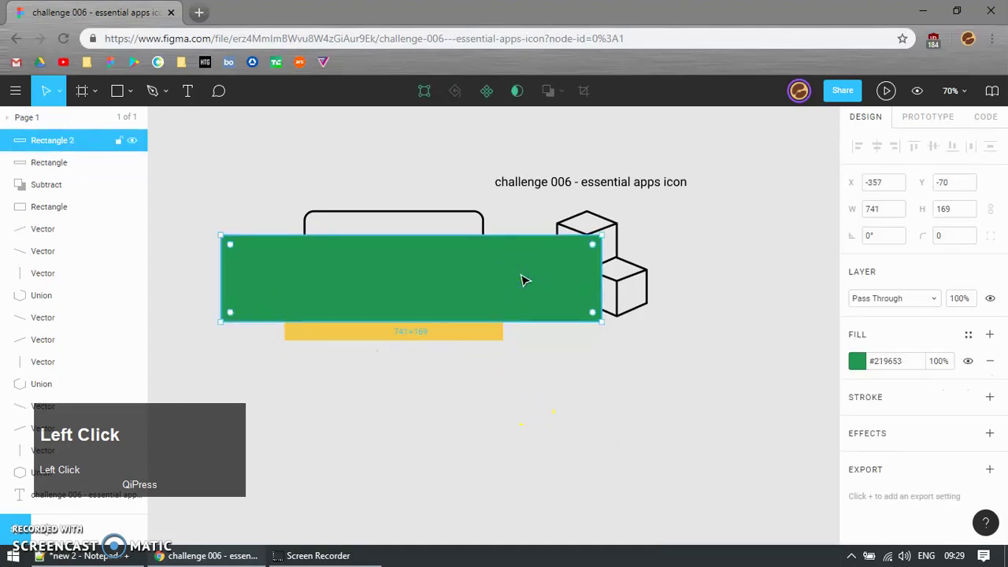
pyautogui.click(475, 337)
pyautogui.click(528, 302)
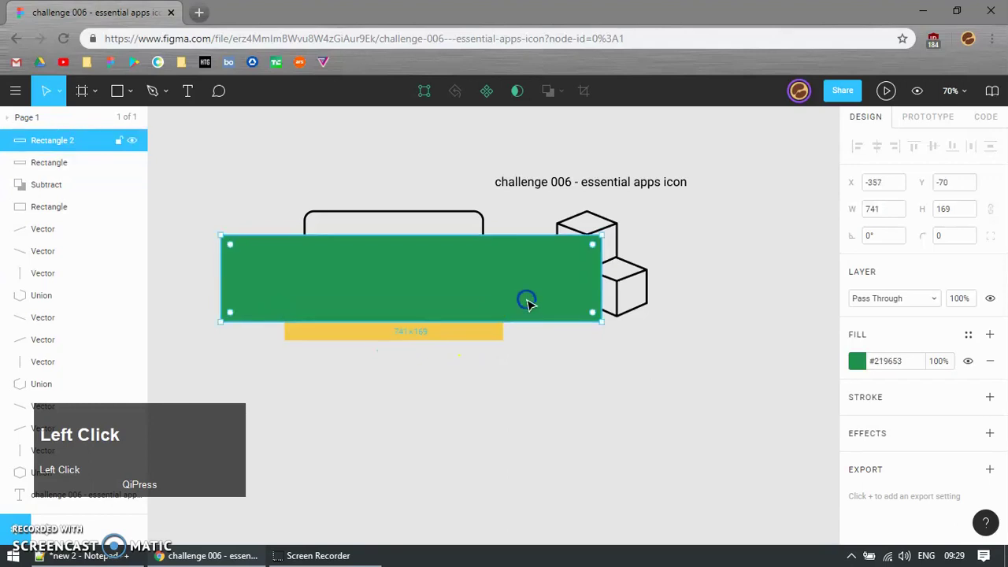
pyautogui.click(482, 329)
pyautogui.press('Delete')
pyautogui.click(495, 296)
pyautogui.press('Delete')
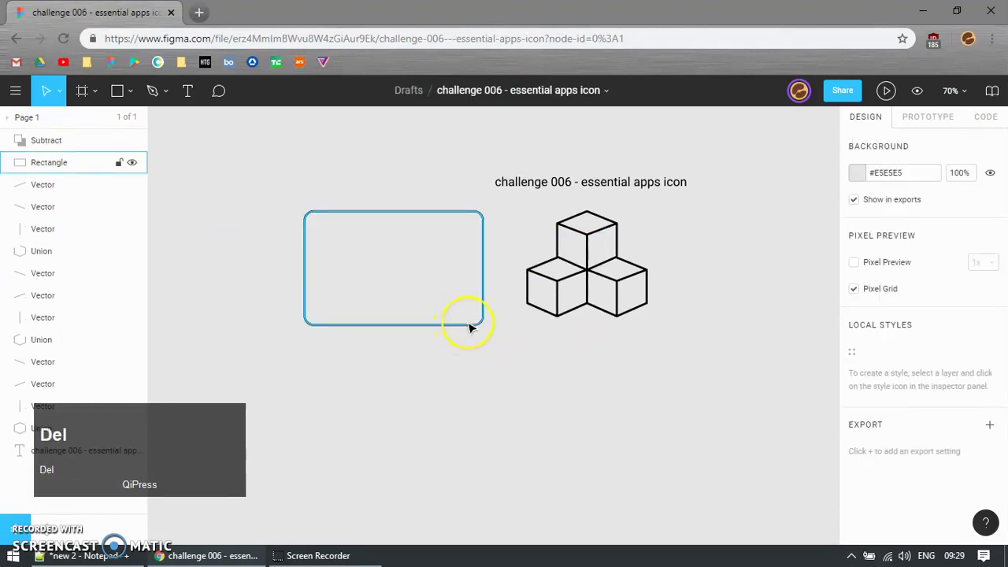
# Remove the stroke from the laptop screen rectangle and give it a solid grey #C4C4C4 fill
pyautogui.click(470, 325)
pyautogui.click(988, 400)
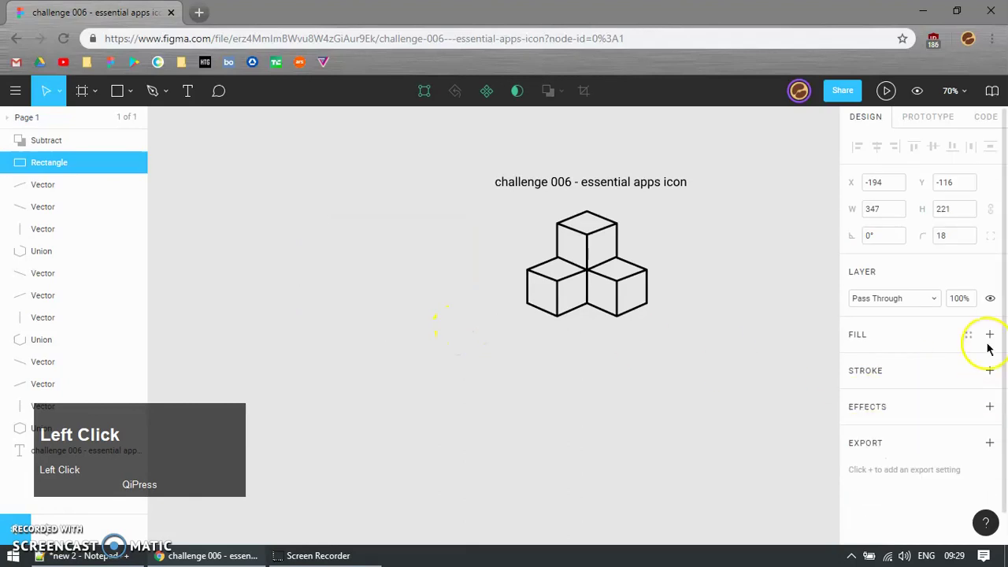
pyautogui.click(990, 334)
pyautogui.click(803, 378)
# Duplicate the grey screen rectangle and move the copy straight down to Y -26
pyautogui.click(401, 286)
pyautogui.hotkey('ctrl', 'd')
pyautogui.moveTo(400, 281); pyautogui.dragTo(406, 376)
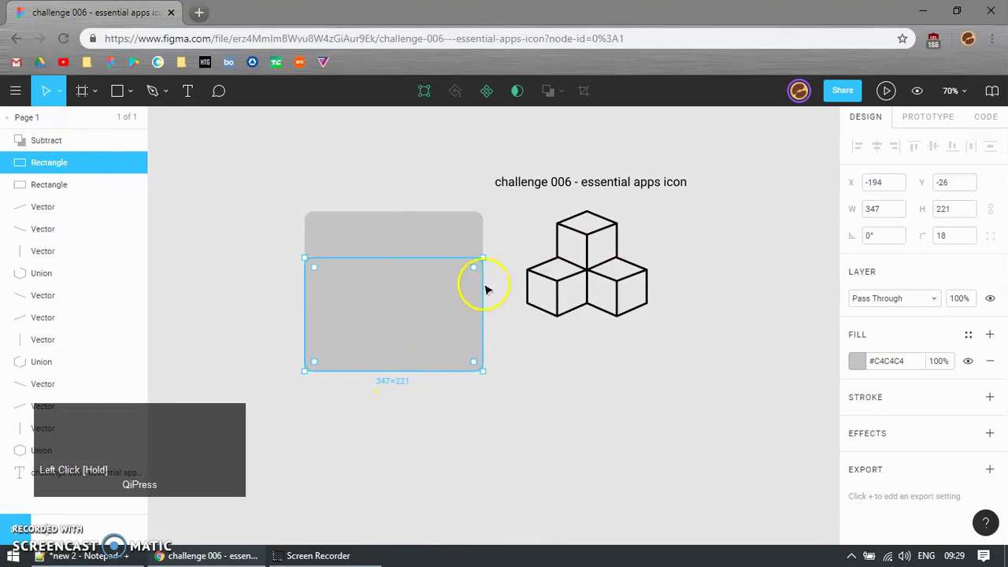
# Widen the copied rectangle symmetrically to about 469 and round its corners to a radius of about 53
pyautogui.moveTo(486, 300); pyautogui.dragTo(514, 309)
pyautogui.hotkey('ctrl', 'z')
pyautogui.moveTo(506, 270); pyautogui.dragTo(520, 322)
pyautogui.click(569, 385)
# Fill the widened rectangle with red #DC1616 at 46% opacity
pyautogui.click(450, 344)
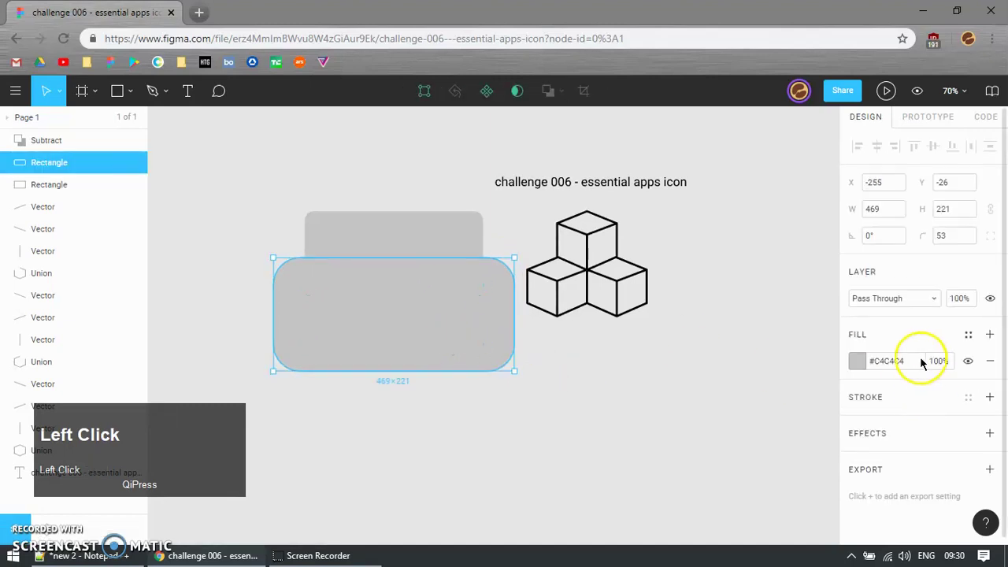
pyautogui.click(859, 362)
pyautogui.click(822, 196)
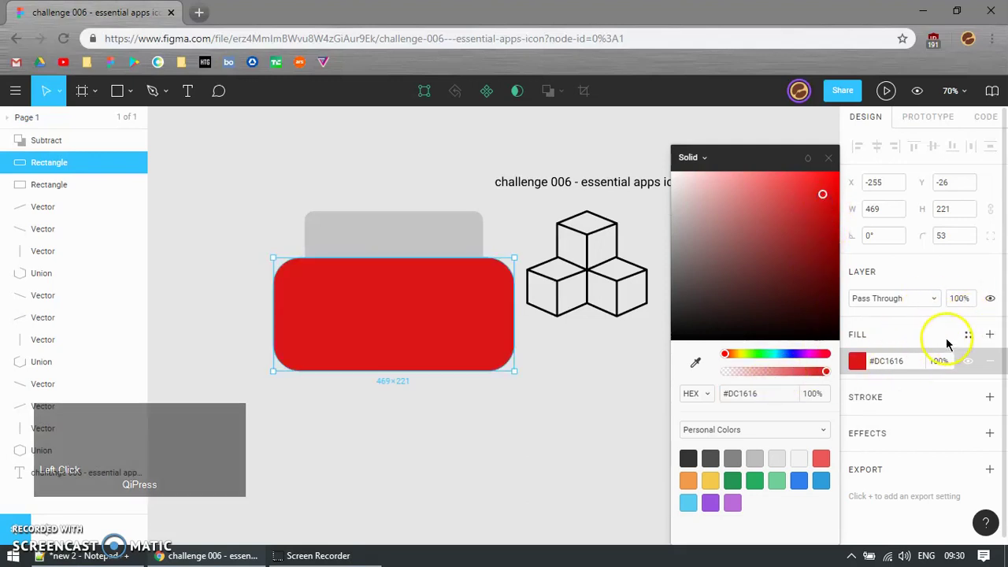
pyautogui.click(769, 371)
pyautogui.click(623, 389)
# Draw a rectangle about 875 wide that covers all but the lowest strip of the red shape
pyautogui.click(403, 358)
pyautogui.press('r')
pyautogui.moveTo(206, 211); pyautogui.dragTo(657, 339)
pyautogui.click(483, 399)
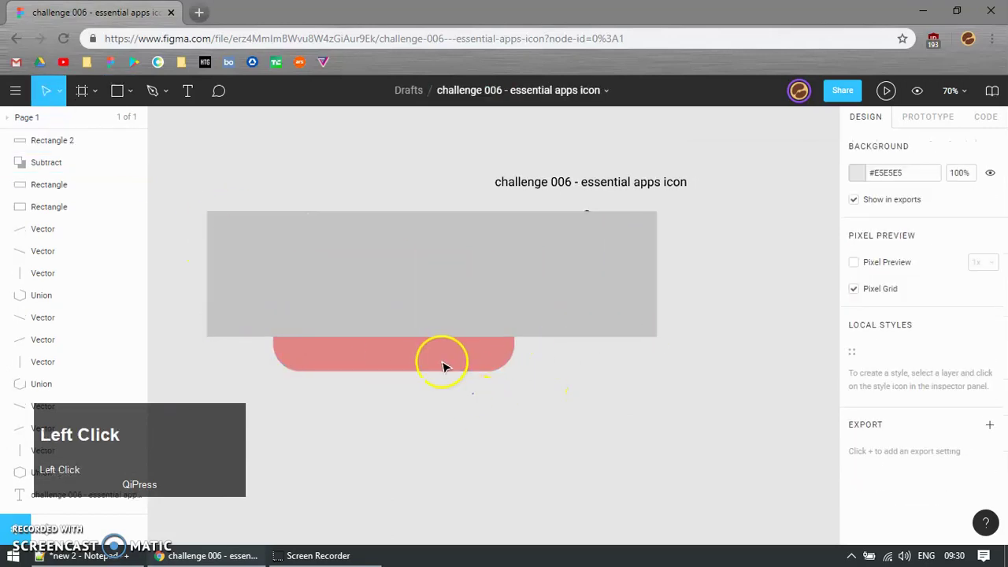
# Subtract the new rectangle from the red shape and move the remaining base up to Y 71, overlapping the screen's lower edge
pyautogui.click(440, 358)
pyautogui.keyDown('shift'); pyautogui.click(554, 317); pyautogui.keyUp('shift')
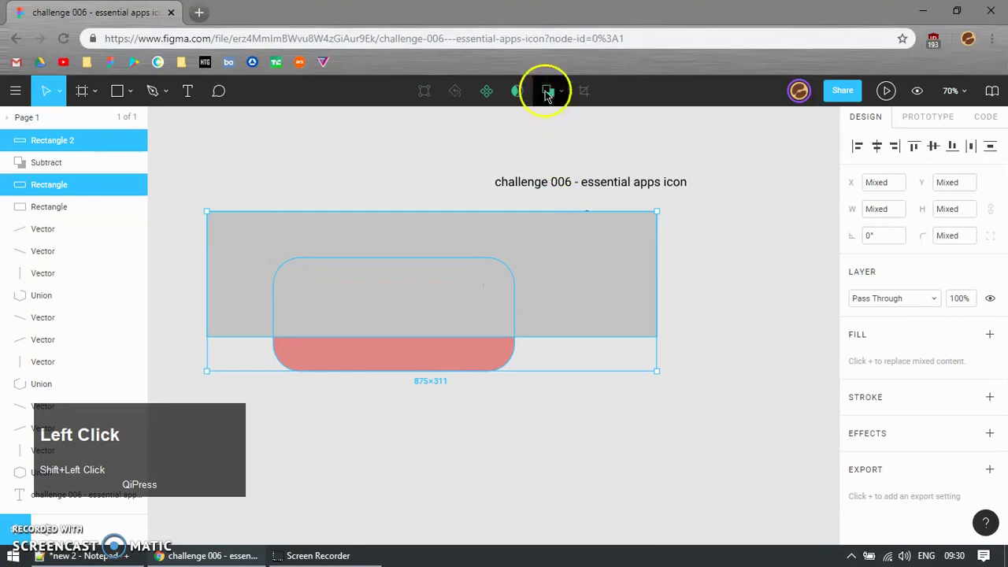
pyautogui.click(549, 90)
pyautogui.click(551, 389)
pyautogui.moveTo(438, 354); pyautogui.dragTo(437, 326)
pyautogui.click(366, 354)
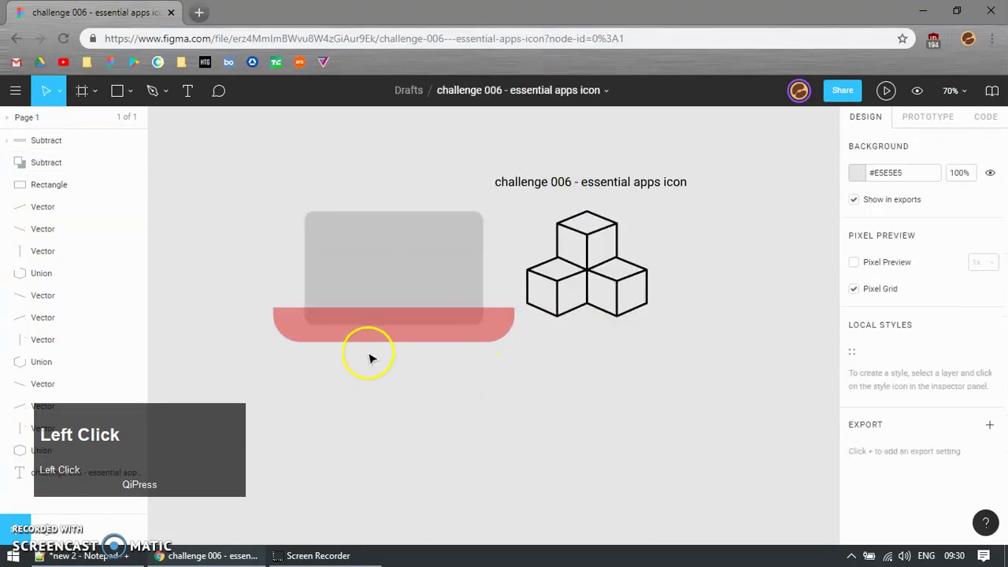
# Reduce the corner radius of the rounded rectangle inside the red base to about 27
pyautogui.scroll(1, 382, 346)
pyautogui.scroll(2, 475, 347)
pyautogui.click(554, 341)
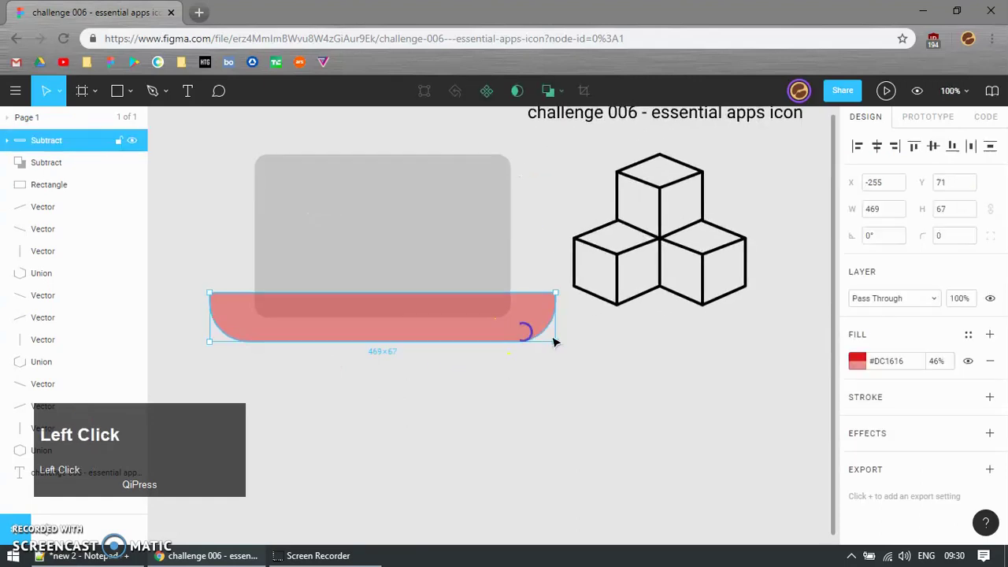
pyautogui.click(7, 143)
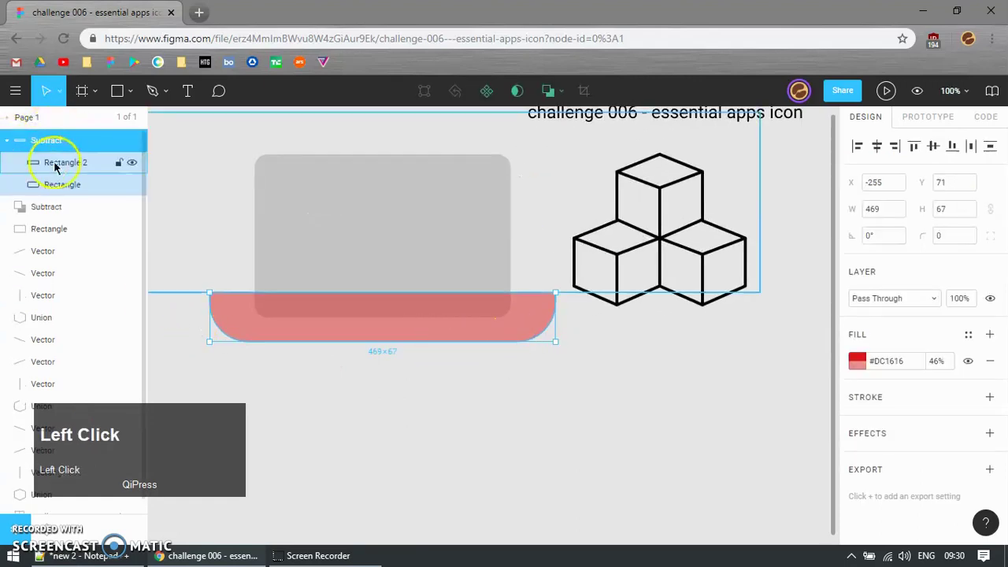
pyautogui.click(65, 184)
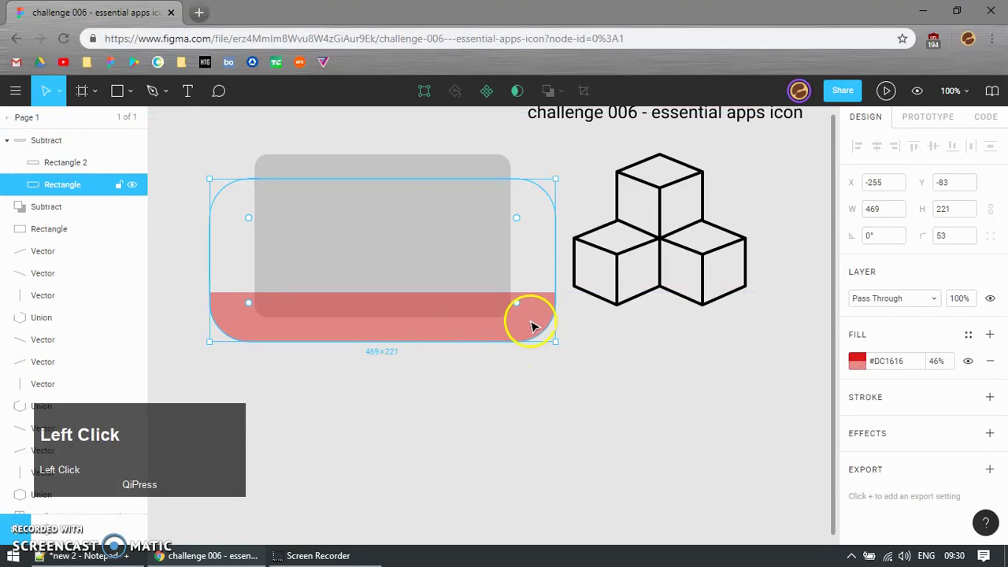
pyautogui.moveTo(517, 305); pyautogui.dragTo(527, 335)
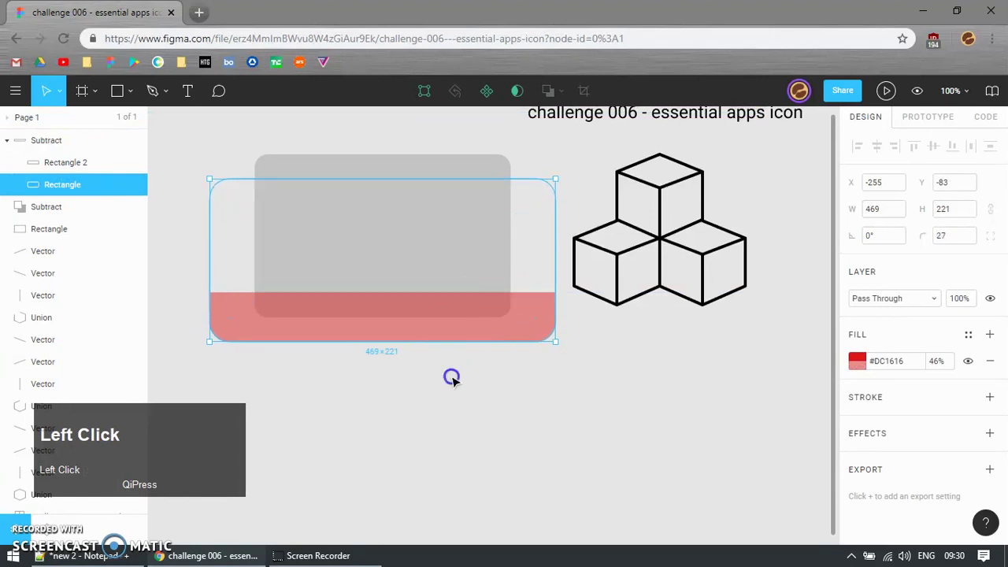
pyautogui.click(452, 378)
# Lower the cutting rectangle's bottom edge so the red base is about 33 high, and move the base up to Y 81
pyautogui.click(67, 162)
pyautogui.moveTo(558, 214); pyautogui.dragTo(556, 237)
pyautogui.click(540, 383)
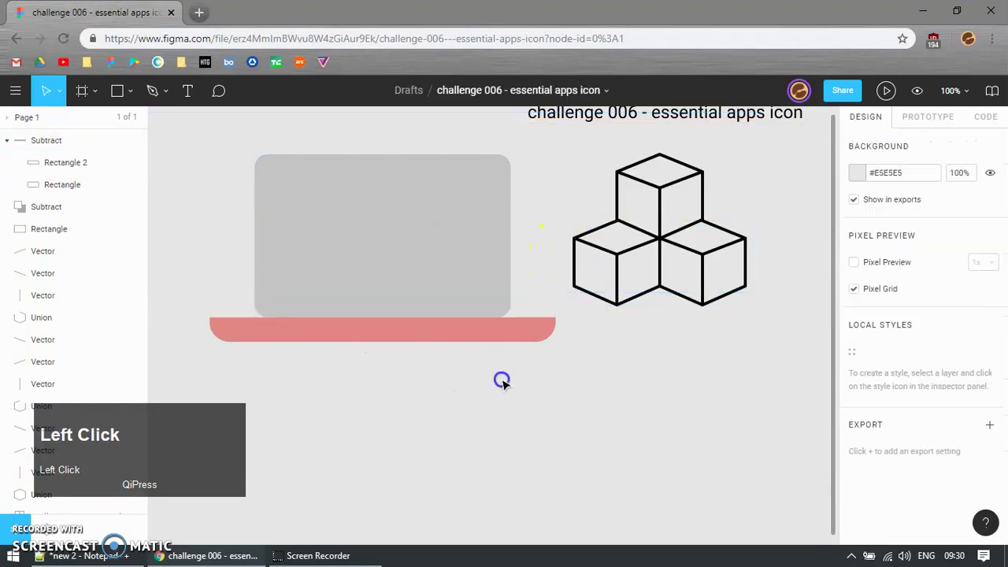
pyautogui.click(59, 161)
pyautogui.moveTo(427, 333); pyautogui.dragTo(423, 315)
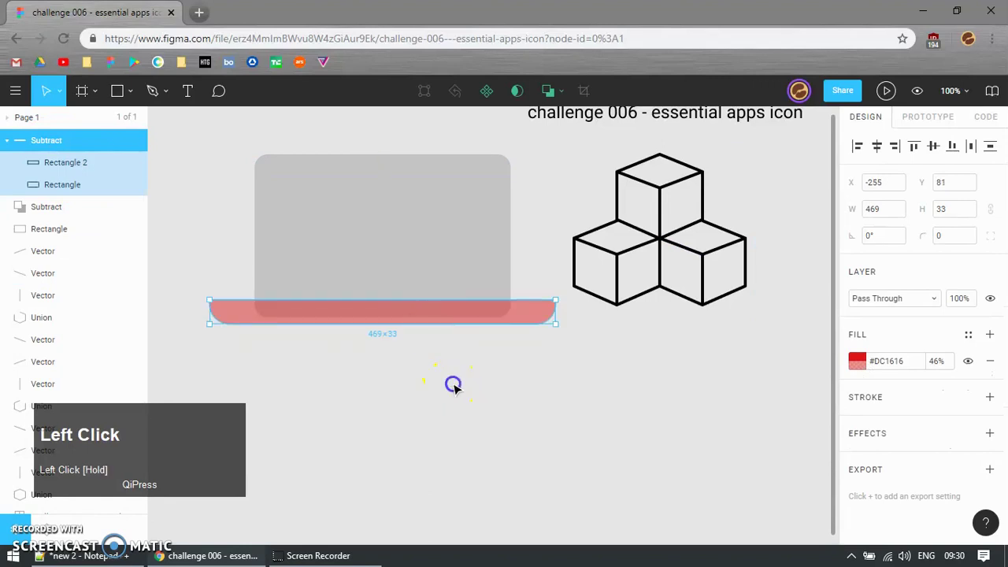
pyautogui.click(452, 384)
# Copy the style of a cube line, with its black 4-wide stroke, onto the laptop base
pyautogui.keyDown('ctrl'); pyautogui.scroll(-3, 636, 316); pyautogui.keyUp('ctrl')
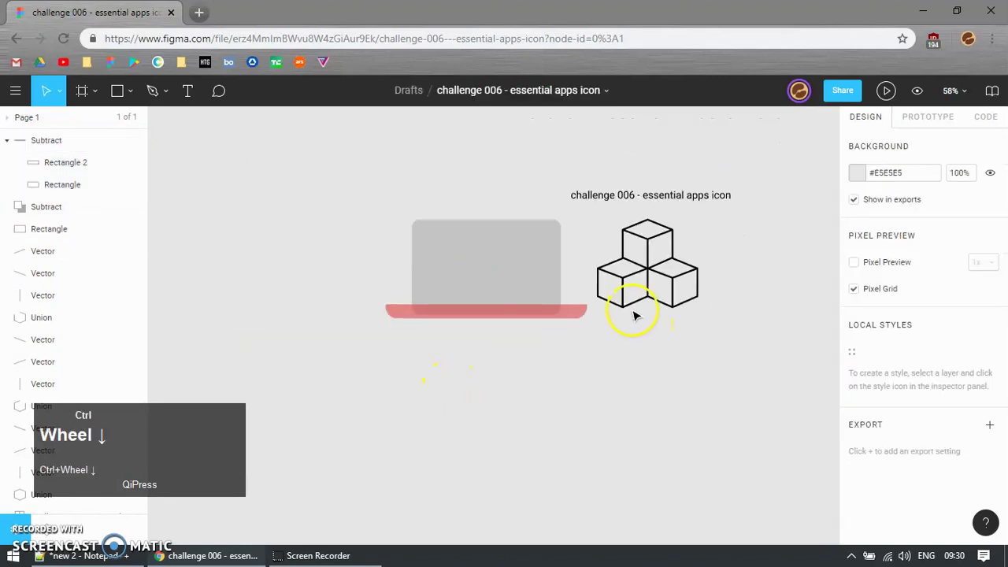
pyautogui.click(7, 141)
pyautogui.click(640, 275)
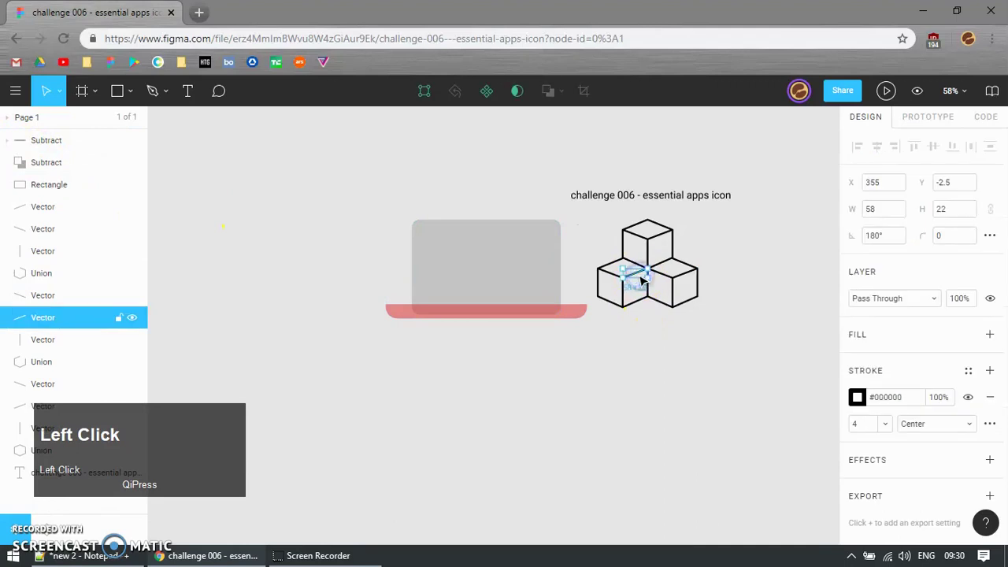
pyautogui.hotkey('ctrl', 'alt', 'c')
pyautogui.click(555, 315)
pyautogui.hotkey('ctrl', 'alt', 'v')
# Try pasting the cube line's style onto the grey laptop screen rectangle
pyautogui.click(534, 272)
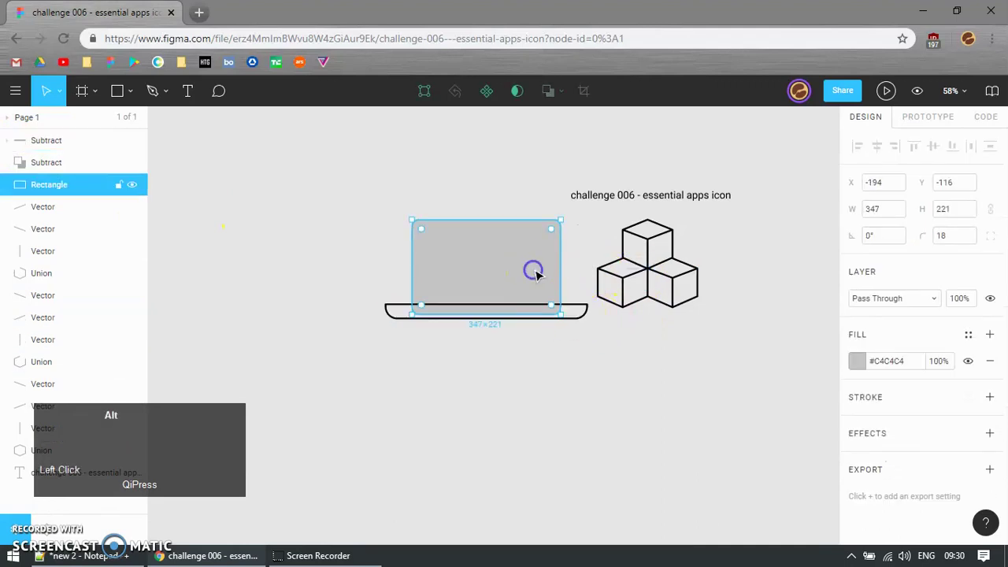
pyautogui.hotkey('ctrl', 'alt', 'v')
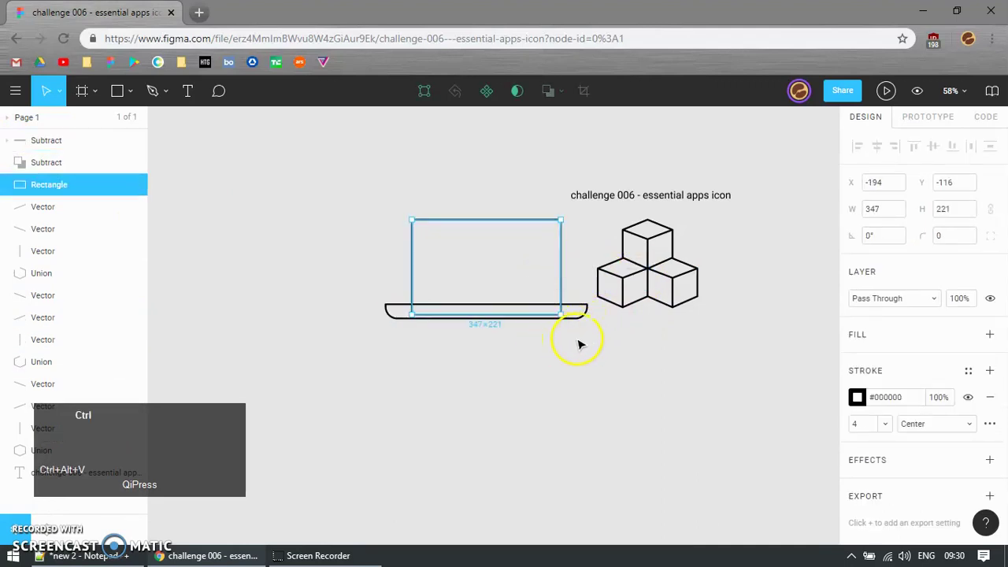
pyautogui.click(578, 343)
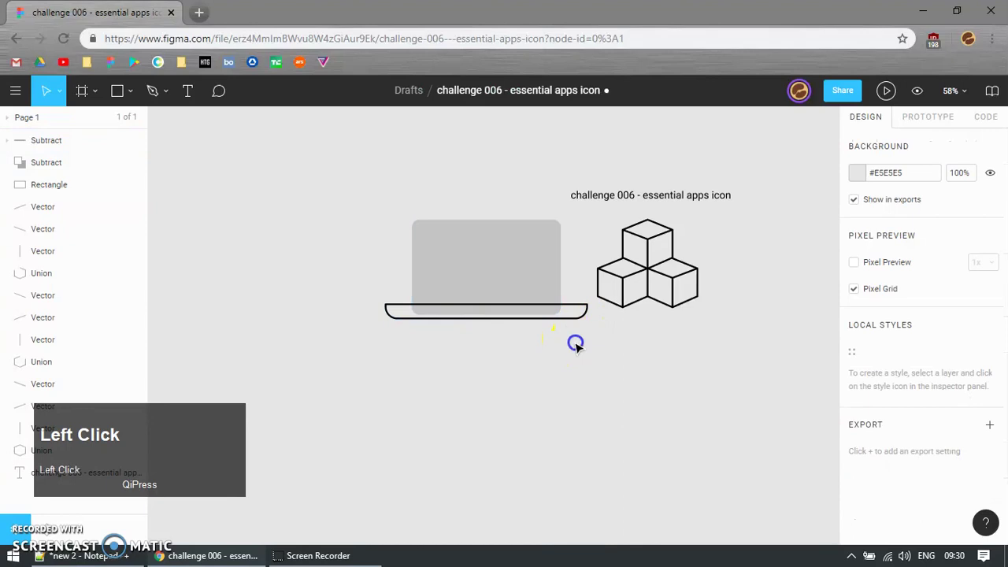
pyautogui.click(550, 282)
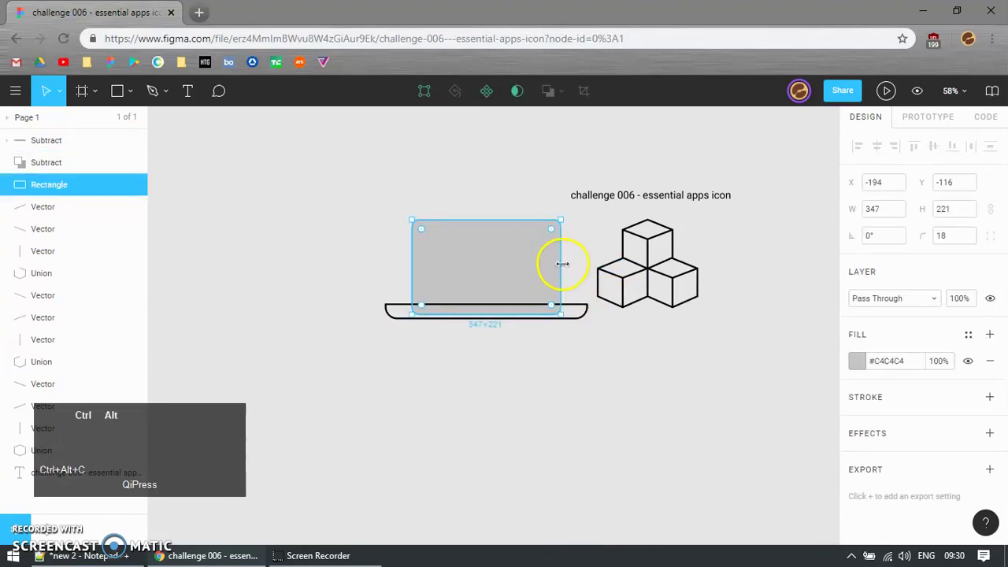
# Copy the laptop base's outline style onto the screen rectangle and round the screen's corners to a radius of about 20
pyautogui.click(581, 314)
pyautogui.hotkey('ctrl', 'alt', 'c')
pyautogui.click(540, 273)
pyautogui.hotkey('ctrl', 'alt', 'v')
pyautogui.scroll(2, 555, 259)
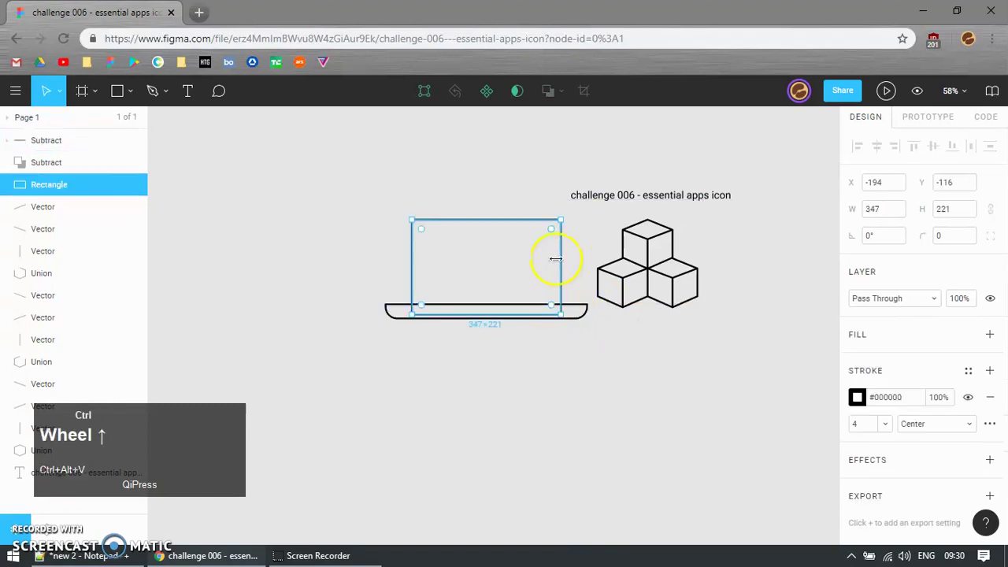
pyautogui.moveTo(553, 214); pyautogui.dragTo(560, 226)
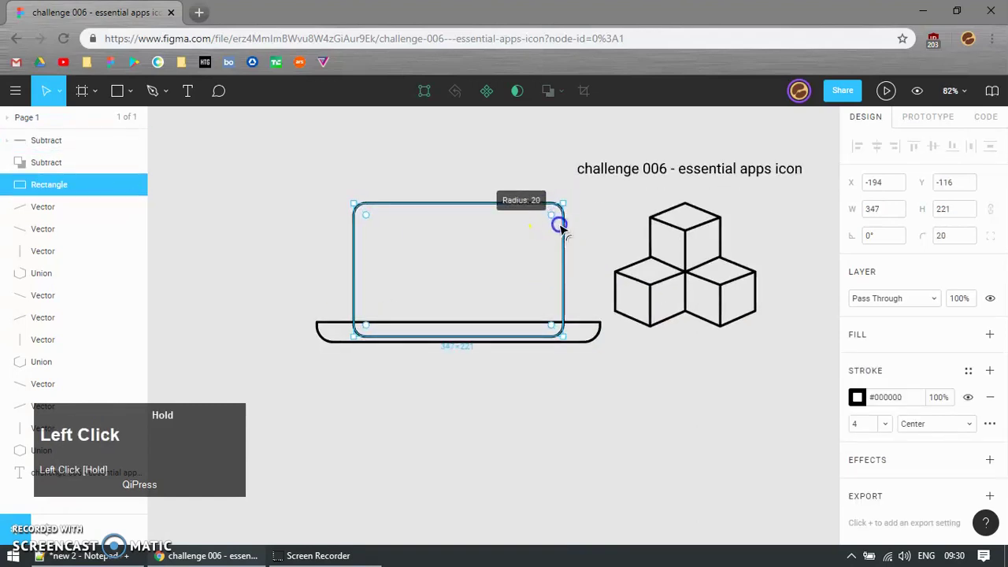
pyautogui.click(422, 93)
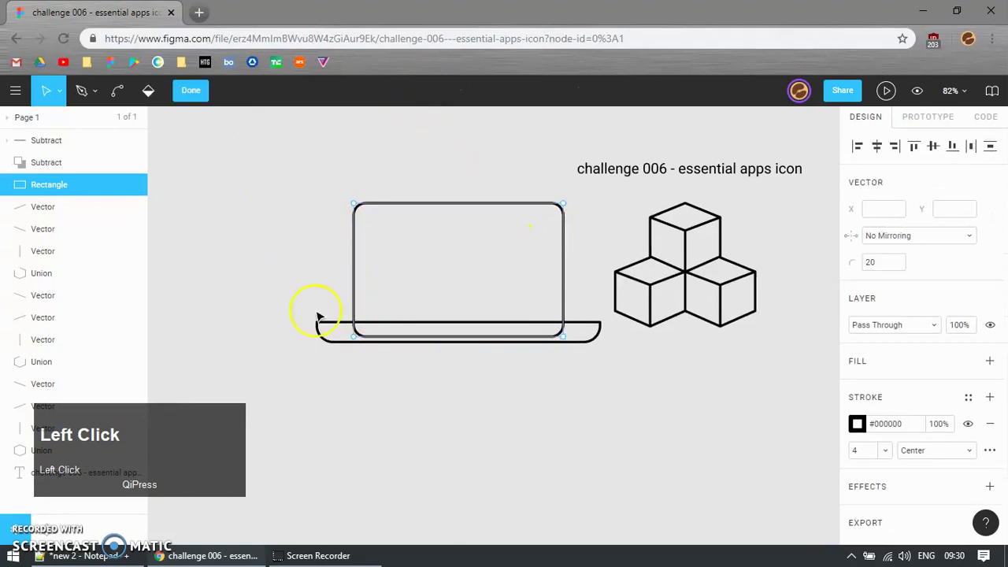
pyautogui.click(324, 258)
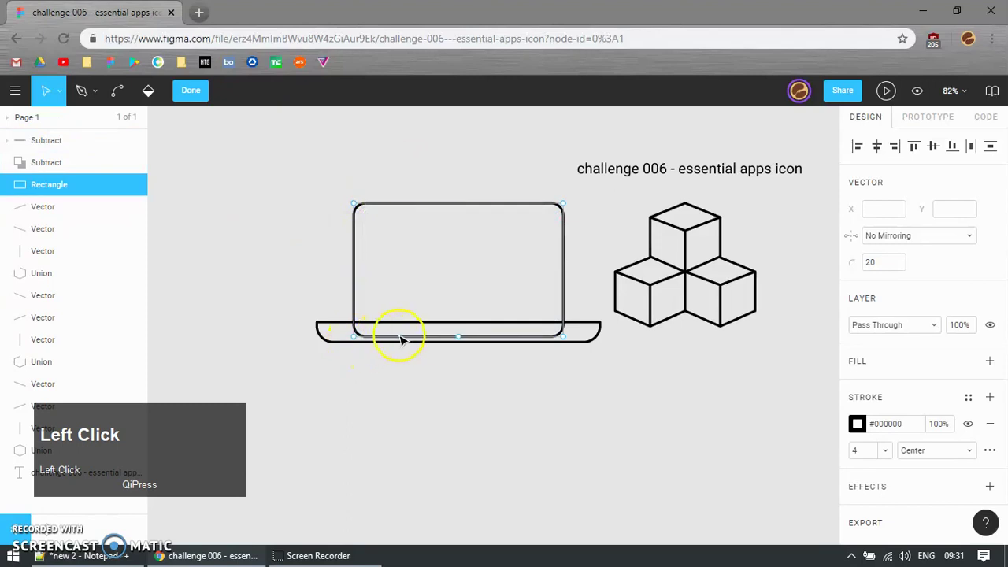
pyautogui.click(422, 335)
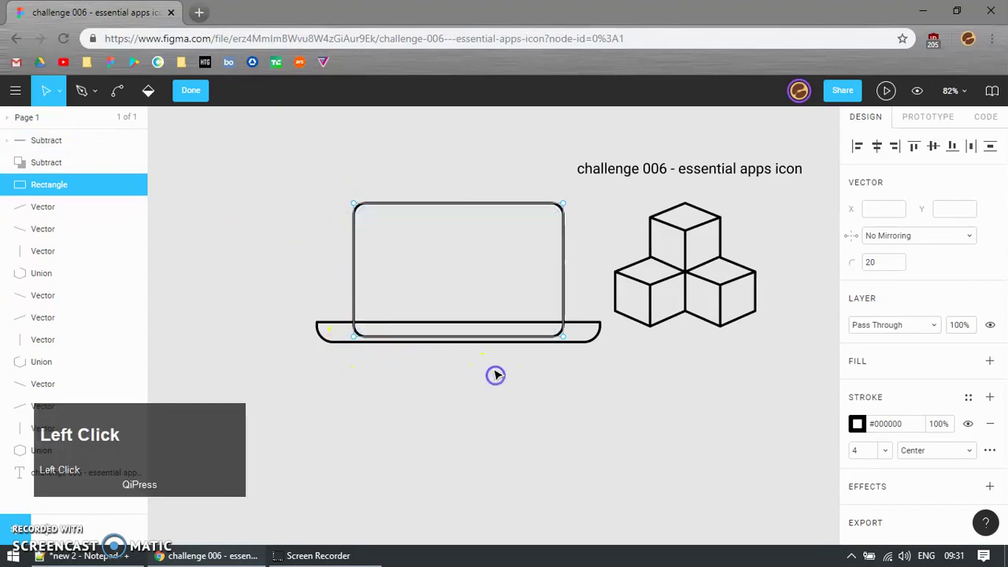
pyautogui.click(192, 90)
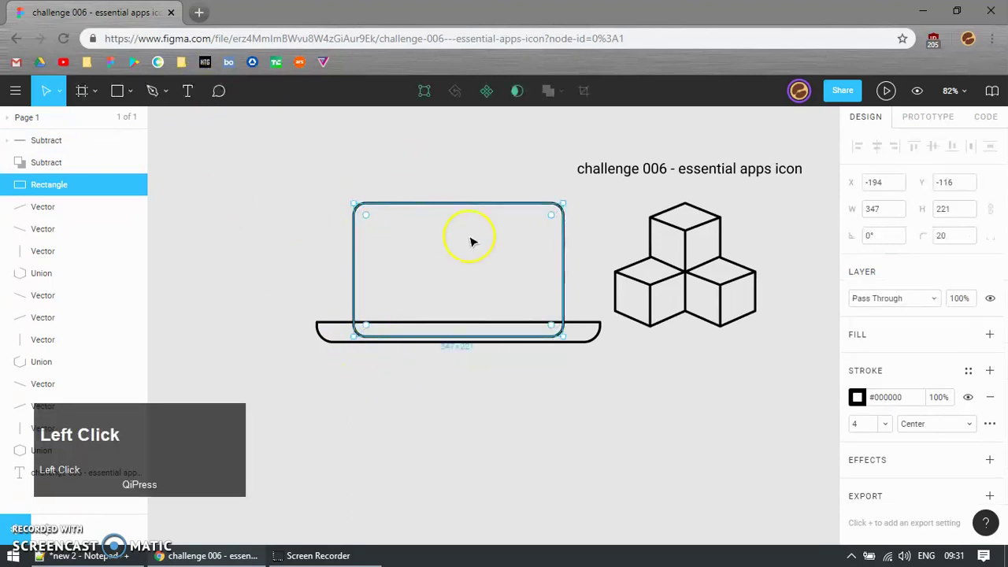
# Try deleting the two bottom corner points of the laptop screen outline
pyautogui.click(439, 98)
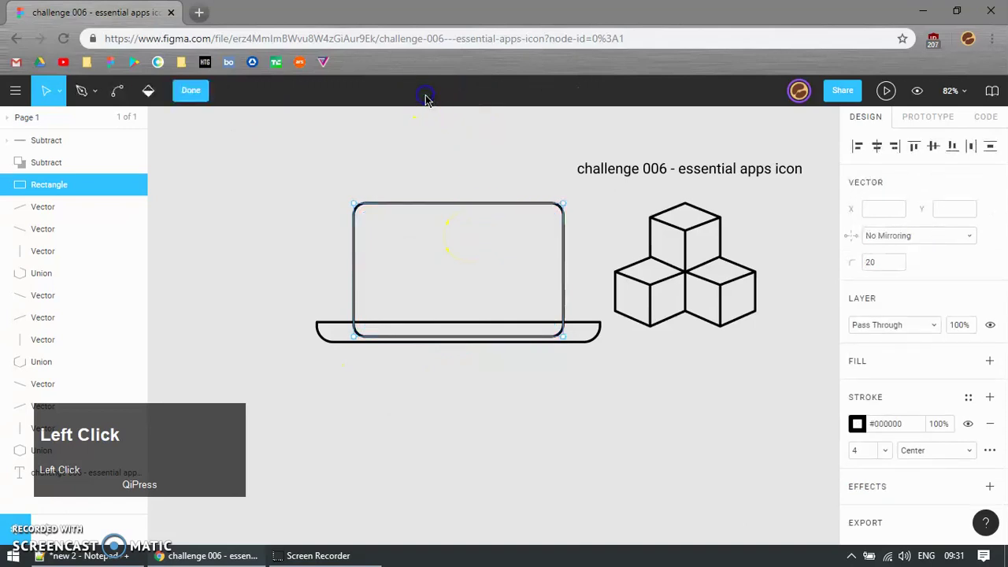
pyautogui.moveTo(297, 383); pyautogui.dragTo(585, 333)
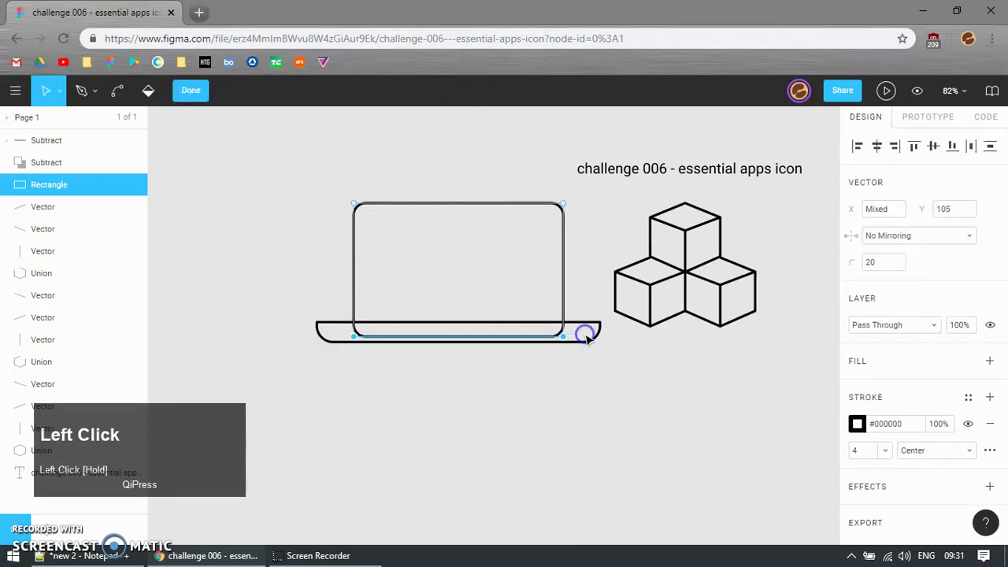
pyautogui.press('Delete')
pyautogui.hotkey('ctrl', 'z')
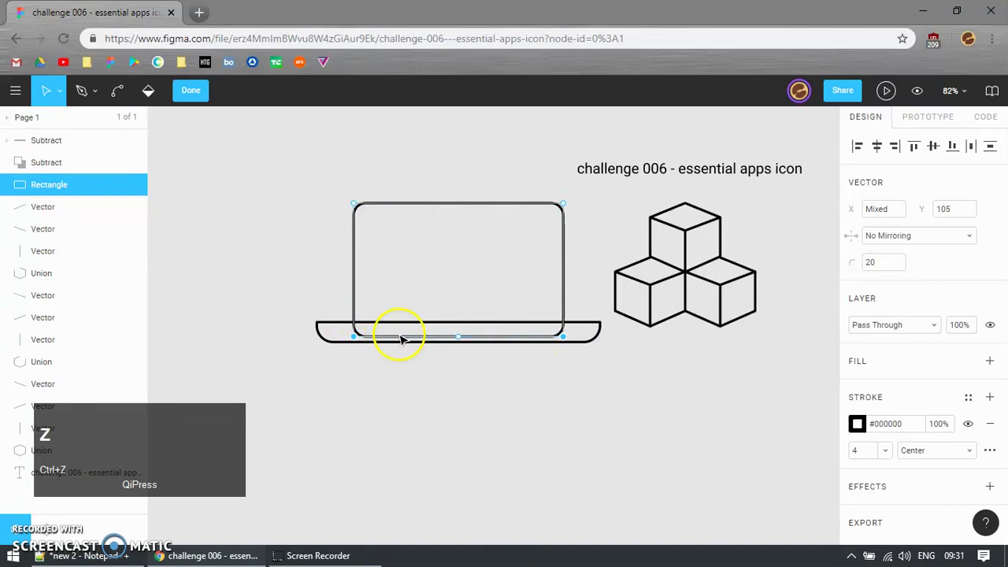
# Add points where the laptop screen's sides meet the base's top edge, and delete the part of the outline below them
pyautogui.scroll(3, 400, 339)
pyautogui.press('p')
pyautogui.click(344, 322)
pyautogui.press('Escape')
pyautogui.click(635, 322)
pyautogui.press('Escape')
pyautogui.click(299, 362)
pyautogui.press('Escape')
pyautogui.moveTo(317, 370); pyautogui.dragTo(676, 335)
pyautogui.press('Delete')
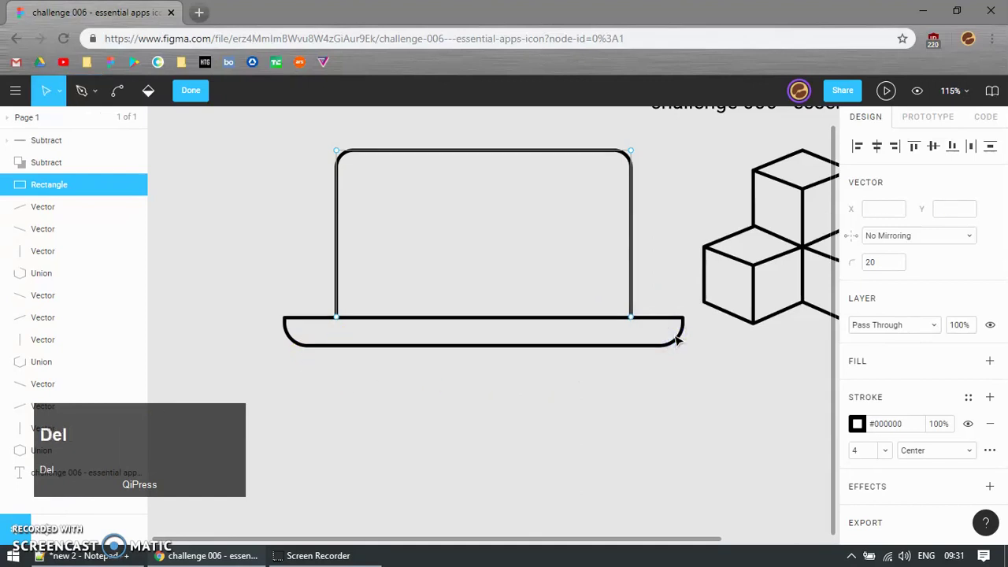
pyautogui.click(191, 91)
pyautogui.click(567, 399)
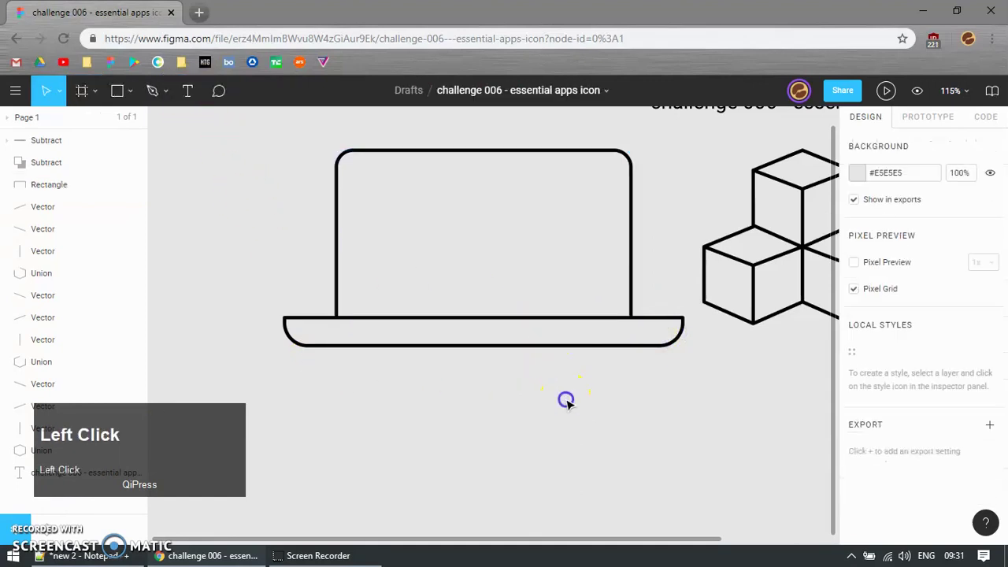
# Flip the laptop base and screen outline horizontally
pyautogui.keyDown('ctrl'); pyautogui.scroll(-3, 567, 402); pyautogui.keyUp('ctrl')
pyautogui.click(593, 365)
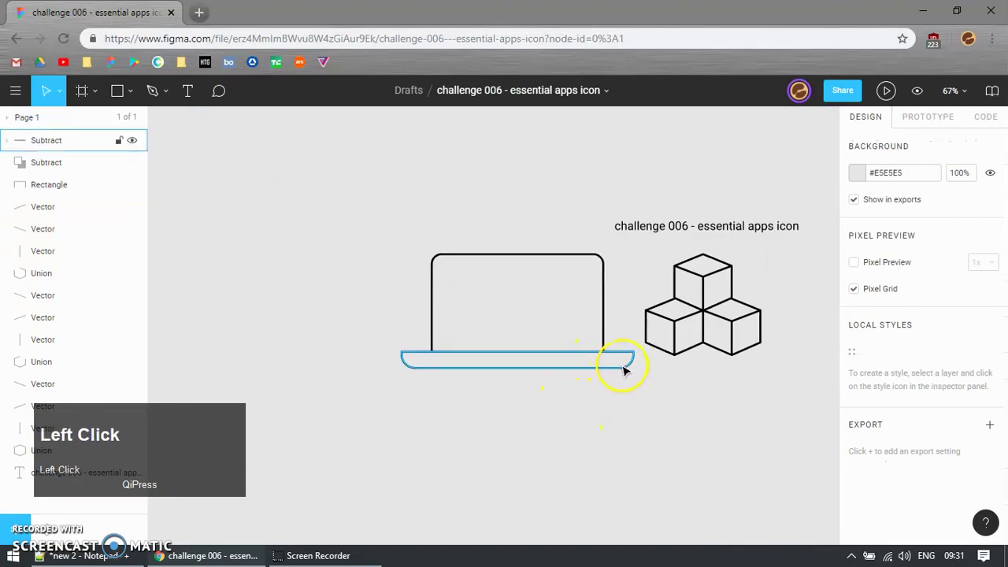
pyautogui.keyDown('shift'); pyautogui.click(603, 329); pyautogui.keyUp('shift')
pyautogui.hotkey('shift', 'h')
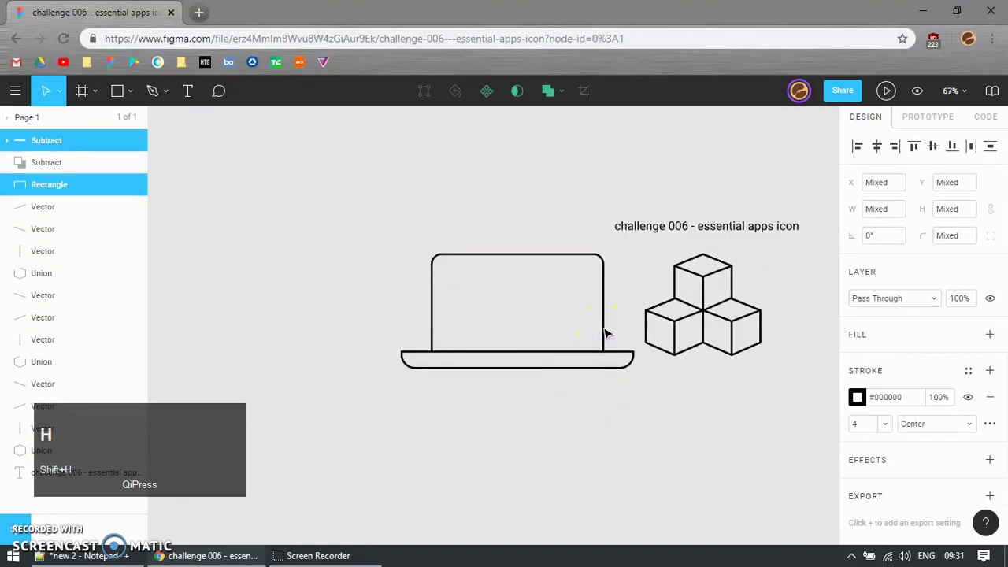
pyautogui.click(514, 392)
# Draw a rectangle about 104 × 38 across the middle of the laptop base's top edge
pyautogui.keyDown('ctrl'); pyautogui.scroll(2, 511, 337); pyautogui.keyUp('ctrl')
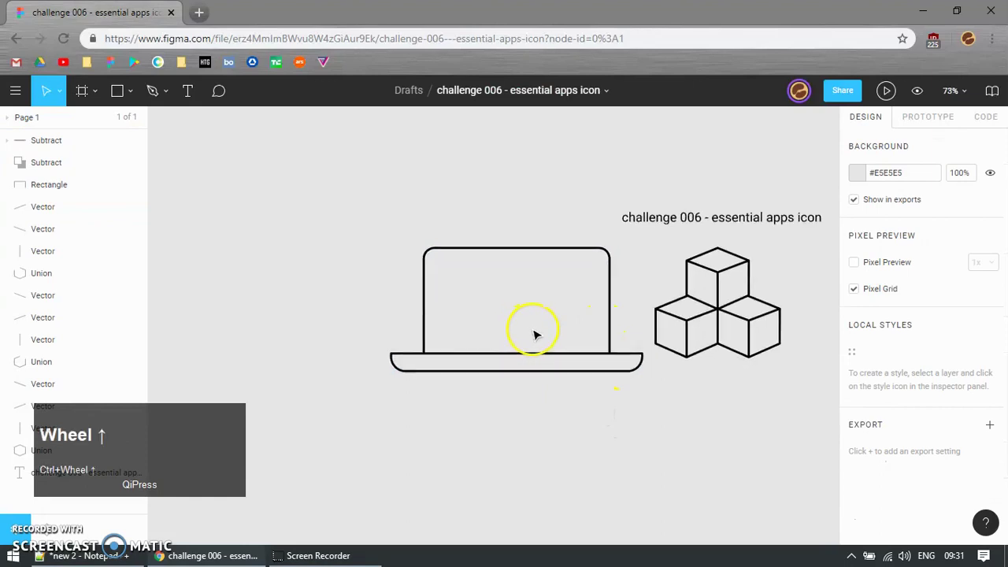
pyautogui.keyDown('ctrl'); pyautogui.scroll(3, 494, 395); pyautogui.keyUp('ctrl')
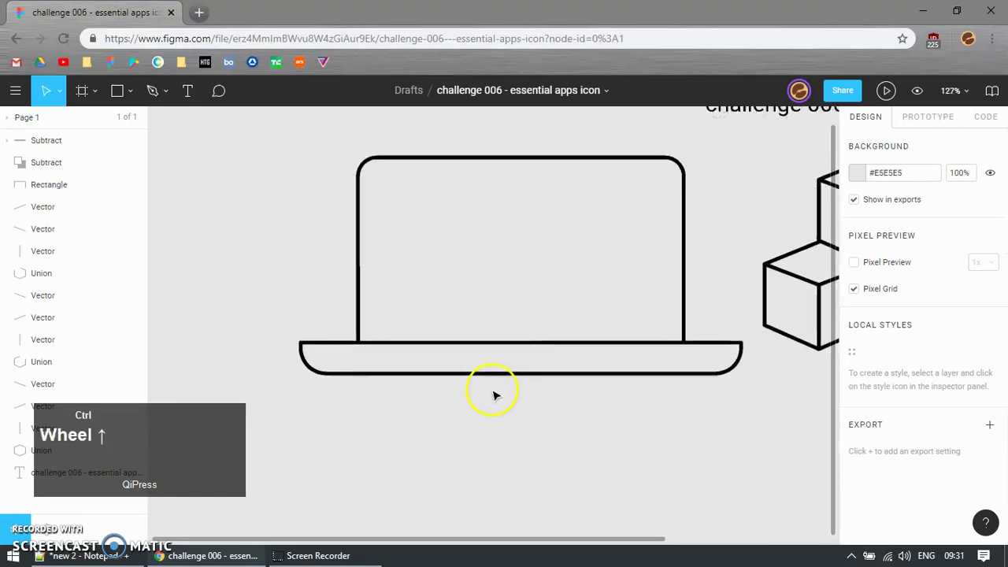
pyautogui.click(503, 370)
pyautogui.keyDown('ctrl'); pyautogui.scroll(1, 523, 388); pyautogui.keyUp('ctrl')
pyautogui.keyDown('ctrl'); pyautogui.scroll(1, 526, 390); pyautogui.keyUp('ctrl')
pyautogui.press('r')
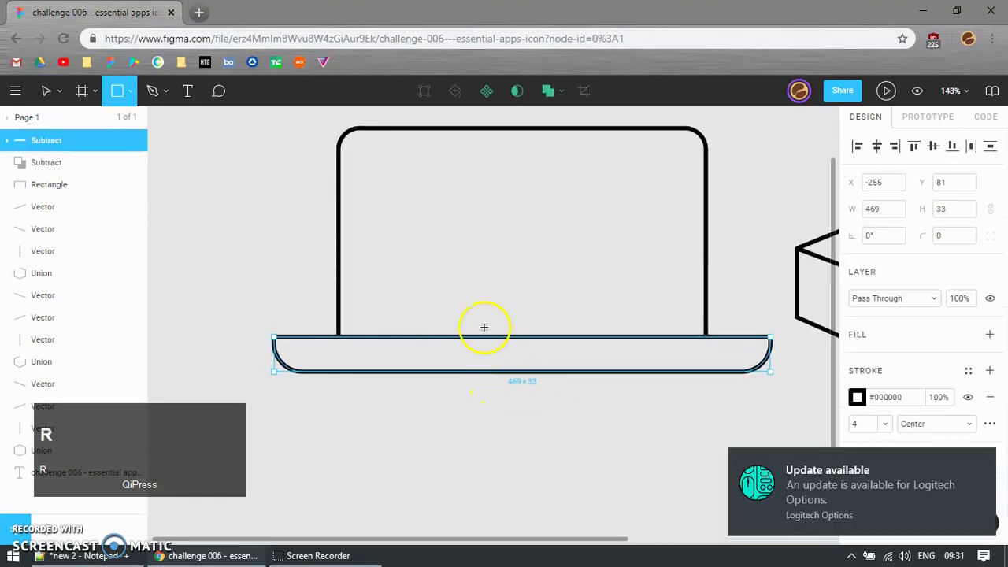
pyautogui.moveTo(466, 309)
pyautogui.mouseDown()
pyautogui.moveTo(585, 344)
pyautogui.moveTo(577, 351)
pyautogui.mouseUp()
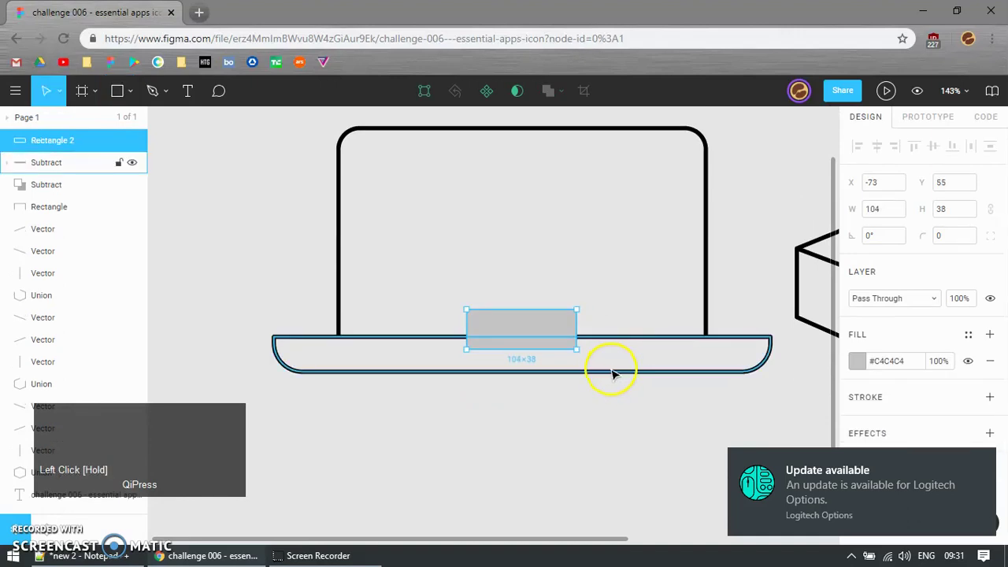
# Remove the laptop base's stroke and give it a grey fill instead
pyautogui.click(612, 374)
pyautogui.click(990, 398)
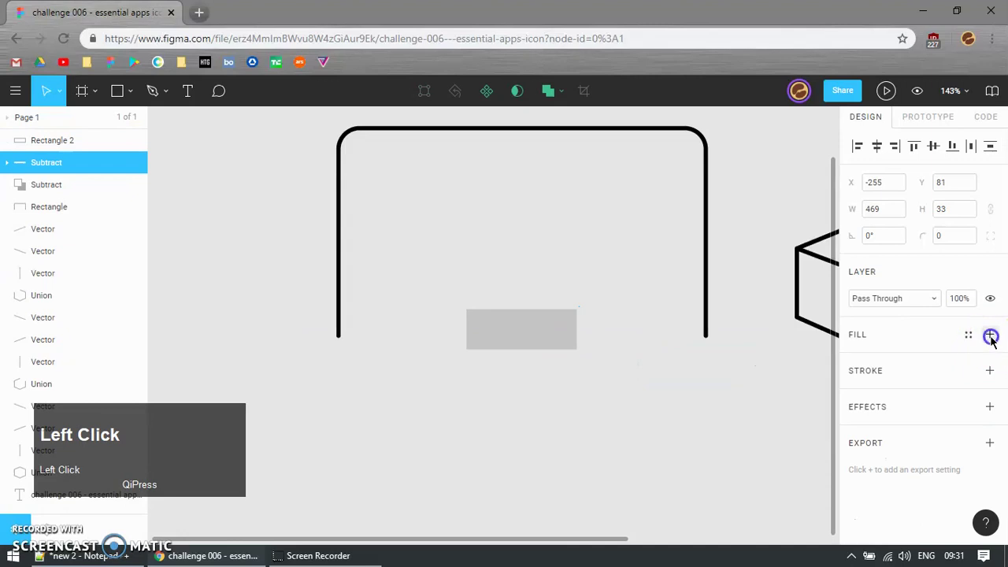
pyautogui.click(989, 336)
pyautogui.click(603, 398)
# Change the small rectangle's fill to a lighter grey like the canvas, so it stands out against the base
pyautogui.click(548, 326)
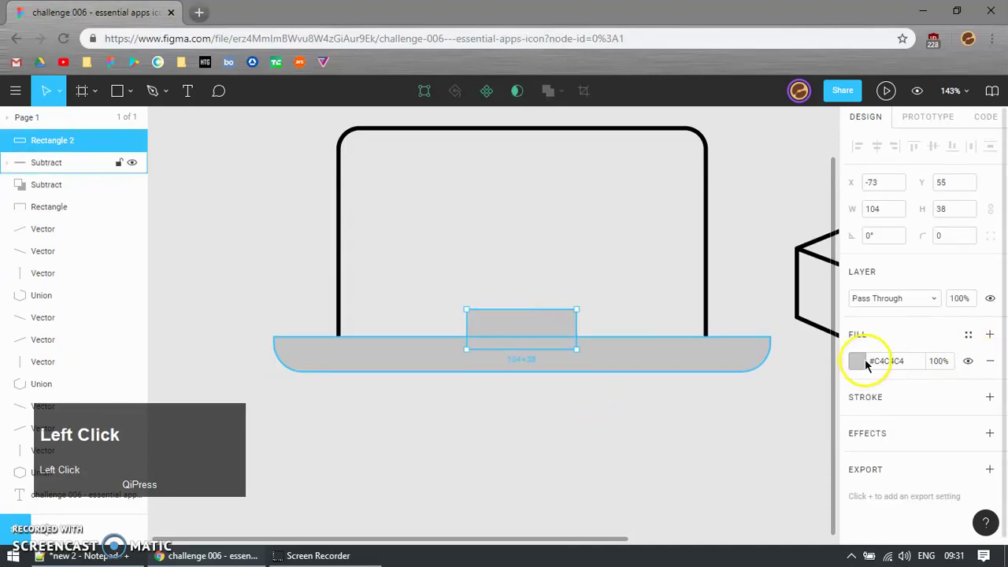
pyautogui.click(858, 361)
pyautogui.click(786, 457)
pyautogui.click(635, 423)
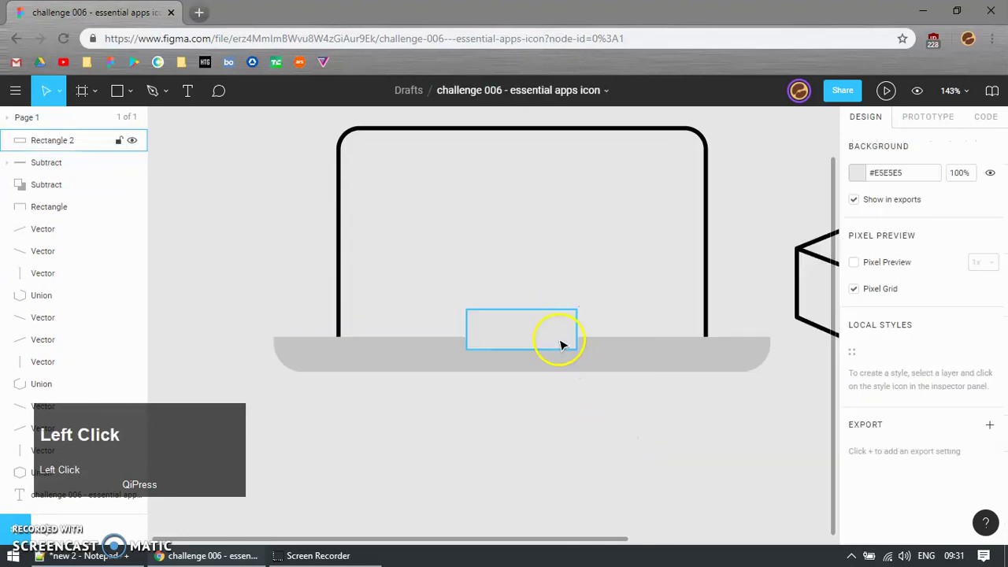
# Align the small rectangle, laptop base and screen outline on their horizontal centres
pyautogui.click(558, 338)
pyautogui.keyDown('shift'); pyautogui.click(612, 354); pyautogui.keyUp('shift')
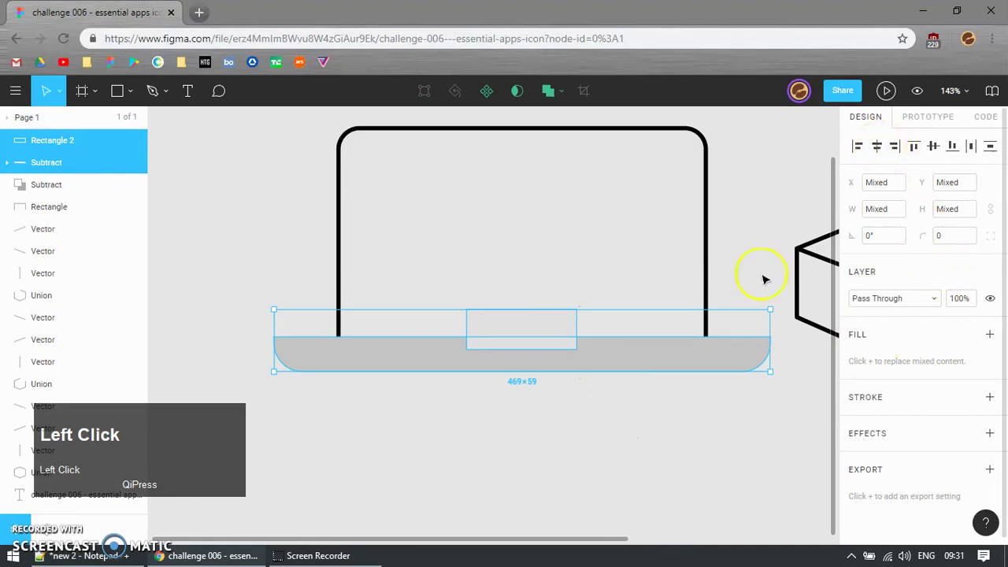
pyautogui.keyDown('shift'); pyautogui.click(711, 280); pyautogui.keyUp('shift')
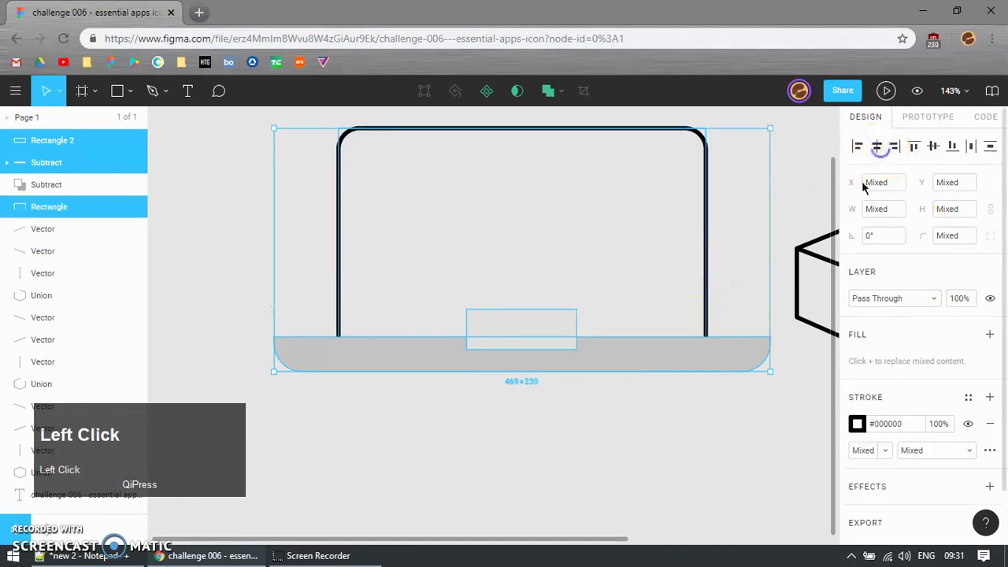
pyautogui.click(588, 436)
# Subtract the small rectangle from the laptop base to cut a notch into its top edge
pyautogui.click(542, 330)
pyautogui.keyDown('shift'); pyautogui.click(623, 349); pyautogui.keyUp('shift')
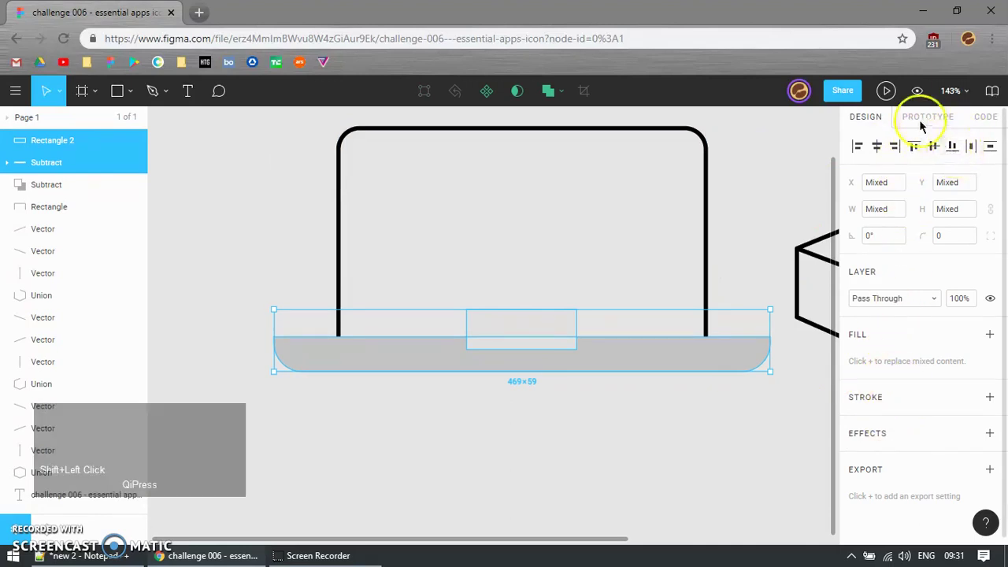
pyautogui.click(558, 92)
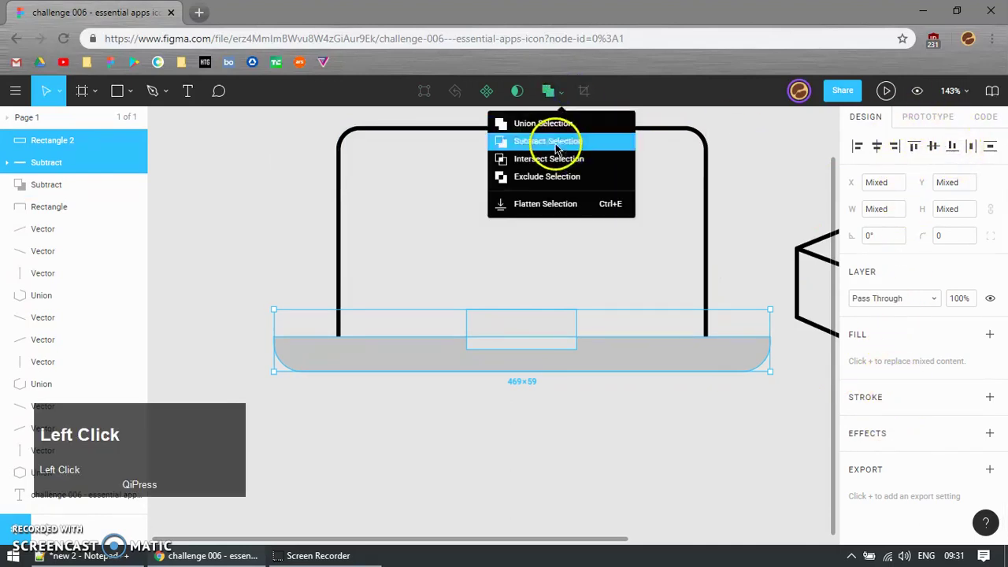
pyautogui.click(556, 143)
# Copy the screen outline's style, with its black 4-wide stroke and radius of 20, onto the notched laptop base
pyautogui.click(626, 376)
pyautogui.click(704, 307)
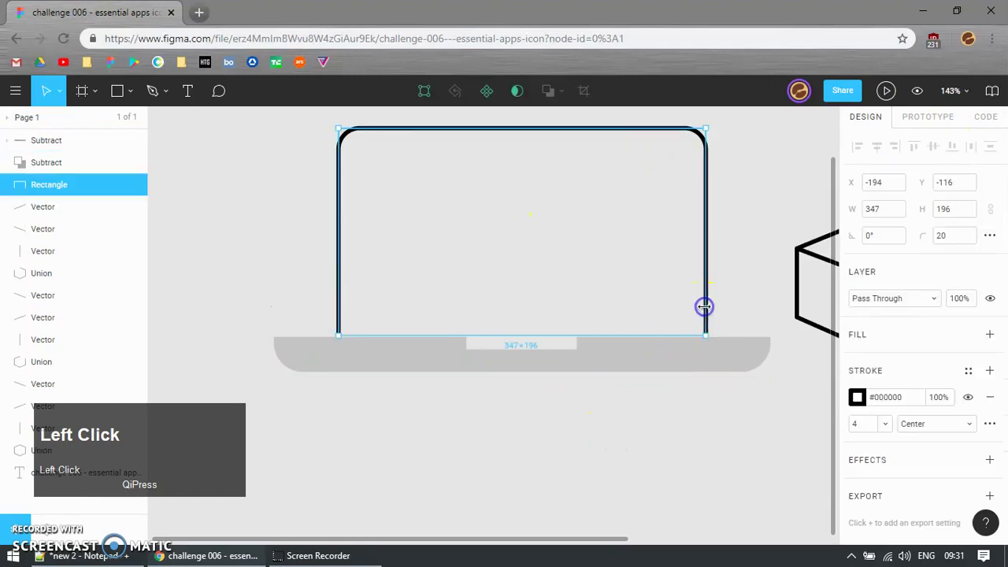
pyautogui.click(659, 349)
pyautogui.hotkey('ctrl', 'alt', 'v')
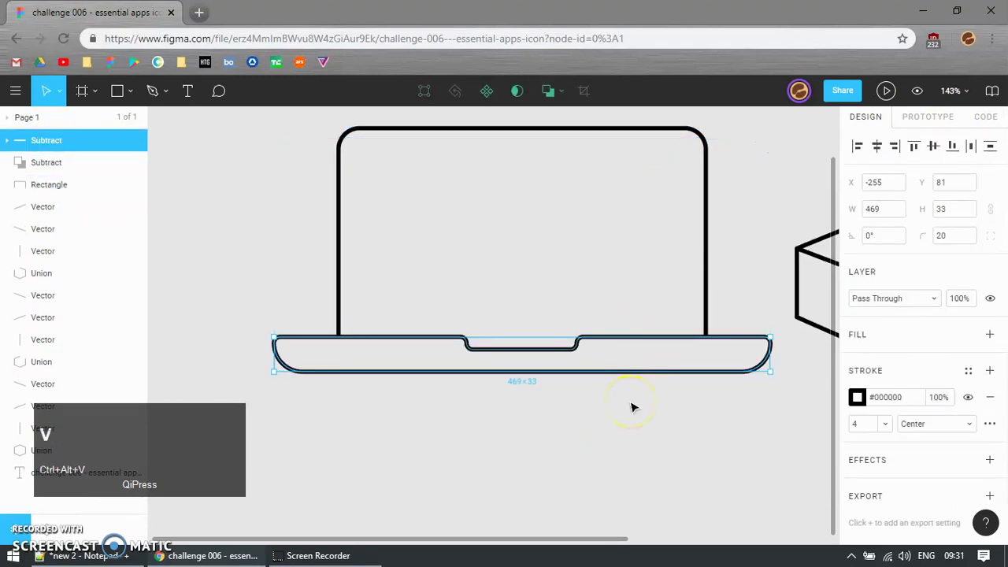
# Flatten the notched laptop base into a single vector shape
pyautogui.click(362, 358)
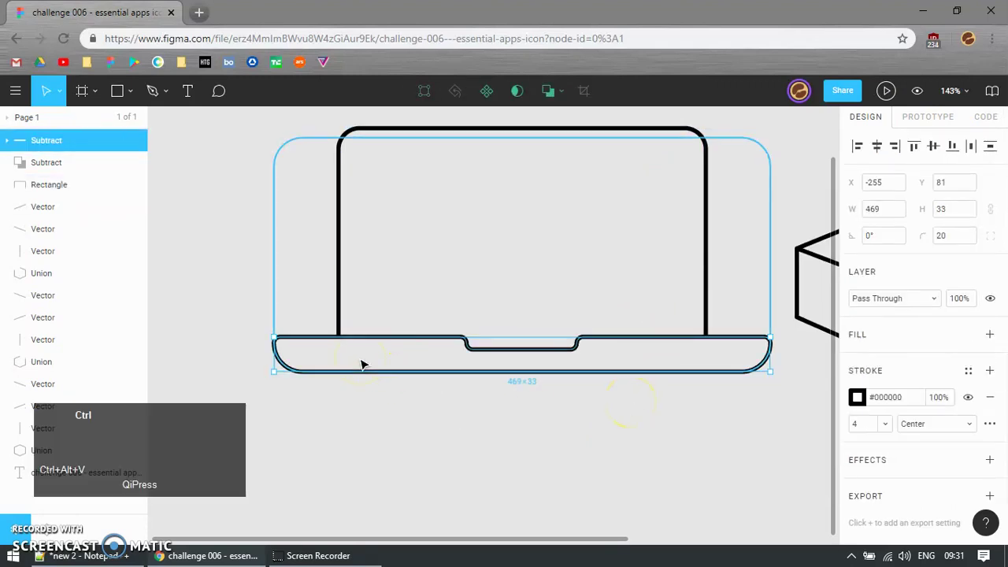
pyautogui.hotkey('ctrl', 'e')
pyautogui.click(382, 366)
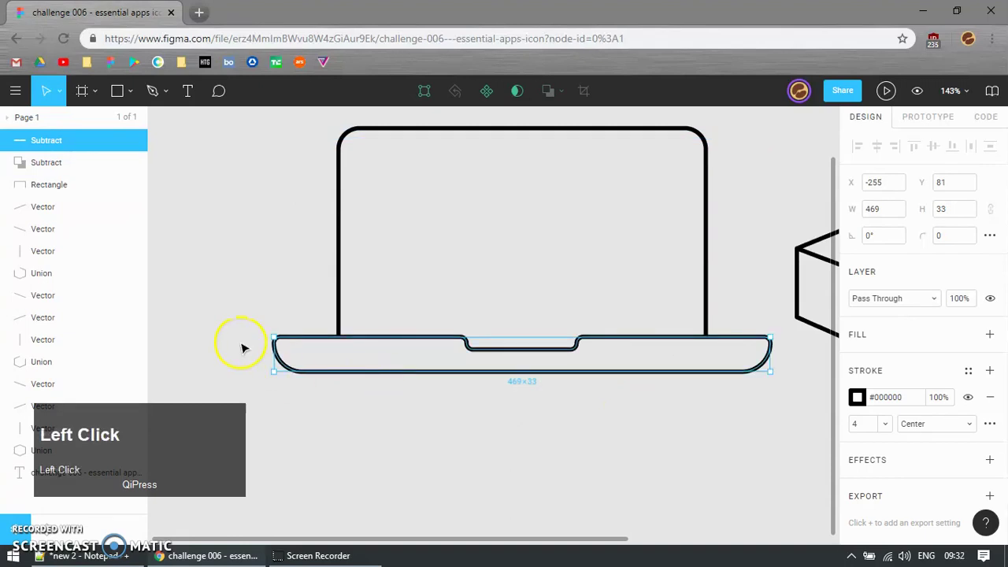
pyautogui.click(296, 332)
pyautogui.click(290, 337)
pyautogui.doubleClick(291, 337)
pyautogui.moveTo(229, 297); pyautogui.dragTo(697, 301)
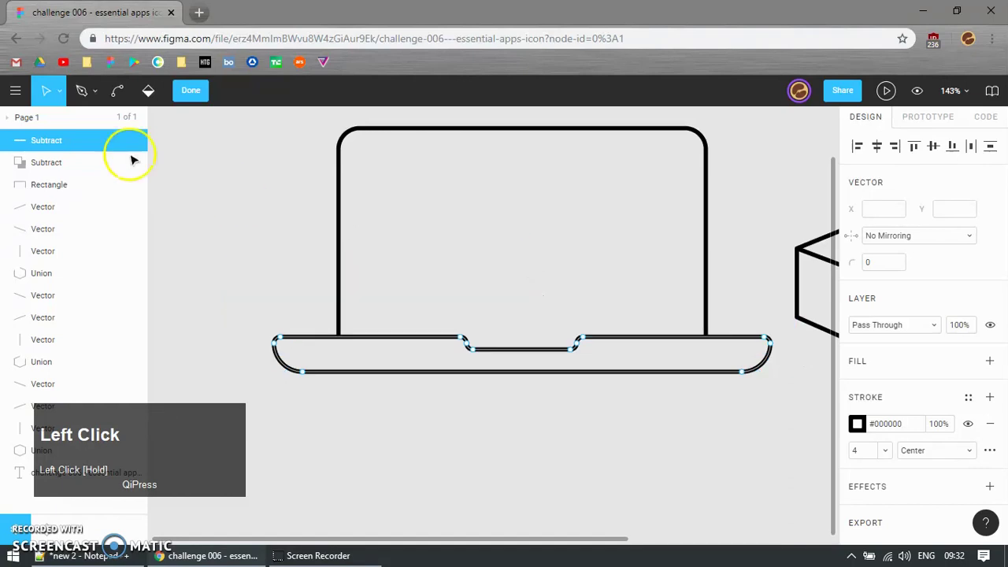
pyautogui.click(192, 91)
# Group the laptop screen outline and the notched base
pyautogui.keyDown('ctrl'); pyautogui.scroll(-5, 407, 297); pyautogui.keyUp('ctrl')
pyautogui.keyDown('ctrl'); pyautogui.scroll(2, 468, 359); pyautogui.keyUp('ctrl')
pyautogui.keyDown('ctrl'); pyautogui.scroll(3, 469, 358); pyautogui.keyUp('ctrl')
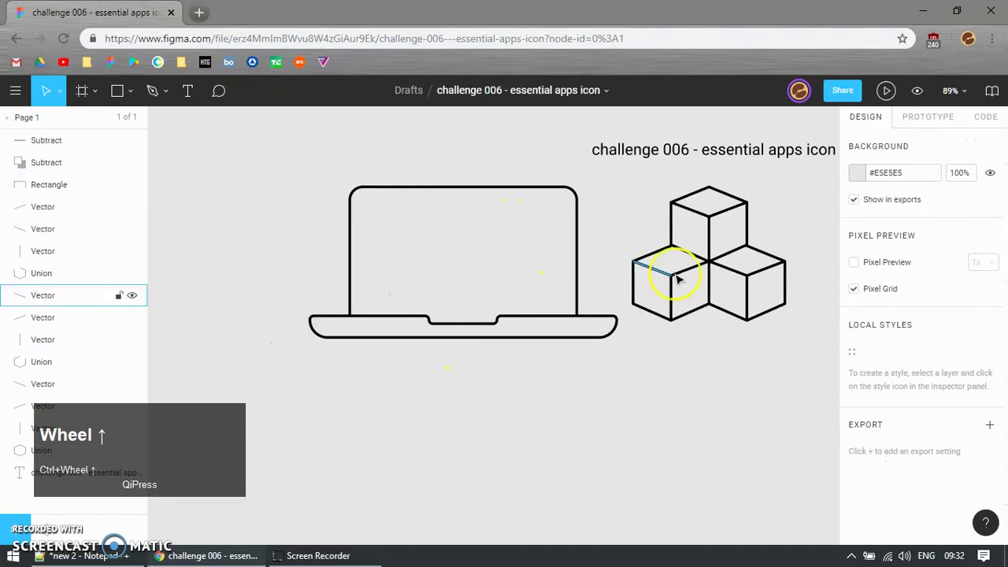
pyautogui.moveTo(611, 389); pyautogui.dragTo(810, 184)
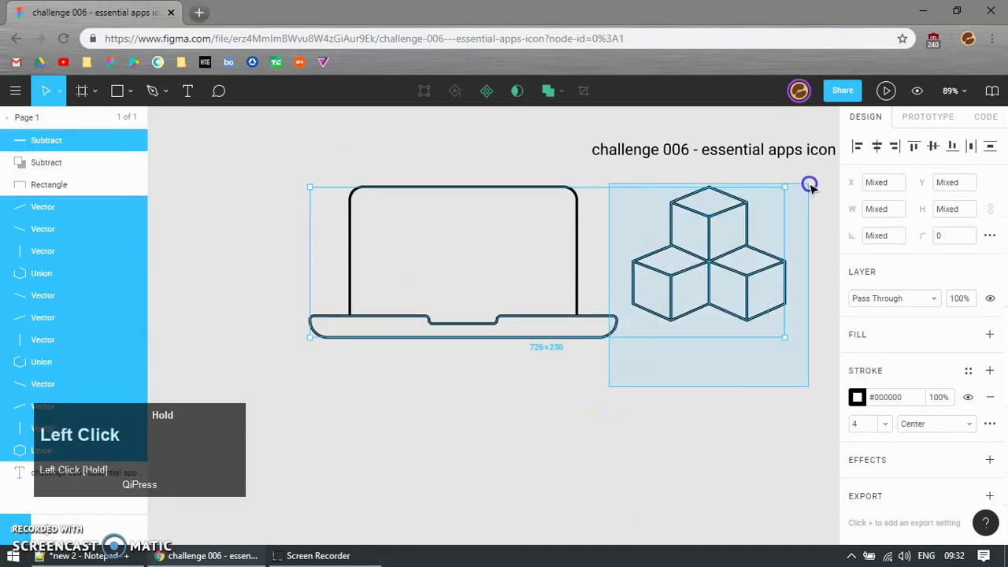
pyautogui.click(508, 220)
pyautogui.moveTo(333, 200); pyautogui.dragTo(627, 378)
pyautogui.hotkey('ctrl', 'g')
pyautogui.click(692, 314)
pyautogui.moveTo(699, 272); pyautogui.dragTo(611, 270)
pyautogui.hotkey('ctrl', 'z')
# Group all parts of the three stacked cubes, leaving the laptop out of the selection
pyautogui.click(679, 355)
pyautogui.moveTo(610, 370); pyautogui.dragTo(809, 205)
pyautogui.keyDown('shift'); pyautogui.click(593, 317); pyautogui.keyUp('shift')
pyautogui.hotkey('ctrl', 'g')
# Move the cube group onto the laptop screen so its top cube overlaps the screen's upper edge, and centre both groups horizontally
pyautogui.moveTo(685, 270); pyautogui.dragTo(440, 243)
pyautogui.keyDown('shift'); pyautogui.click(558, 188); pyautogui.keyUp('shift')
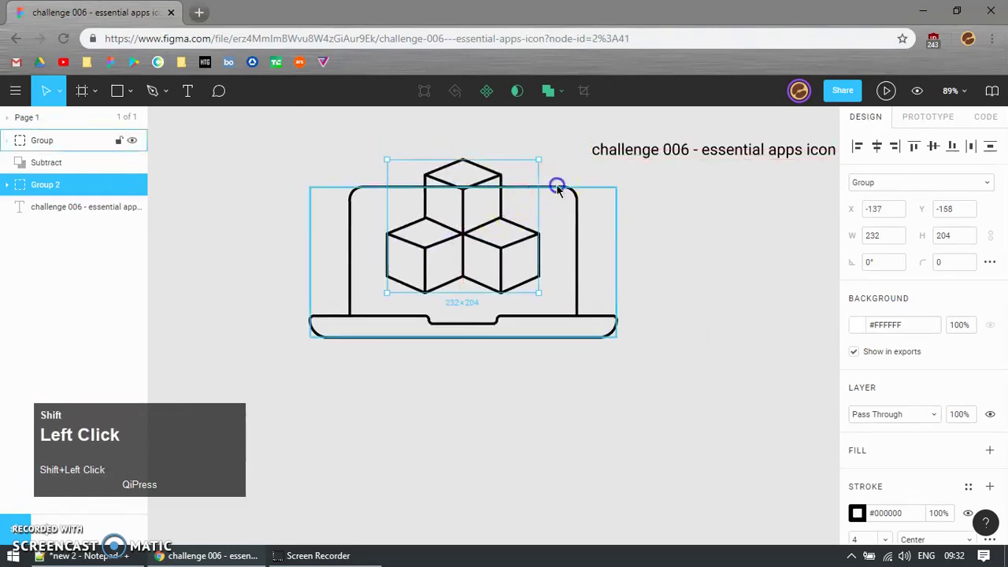
pyautogui.click(875, 146)
pyautogui.click(589, 299)
# Move the laptop and cube groups together to directly below the title text
pyautogui.scroll(-2, 589, 299)
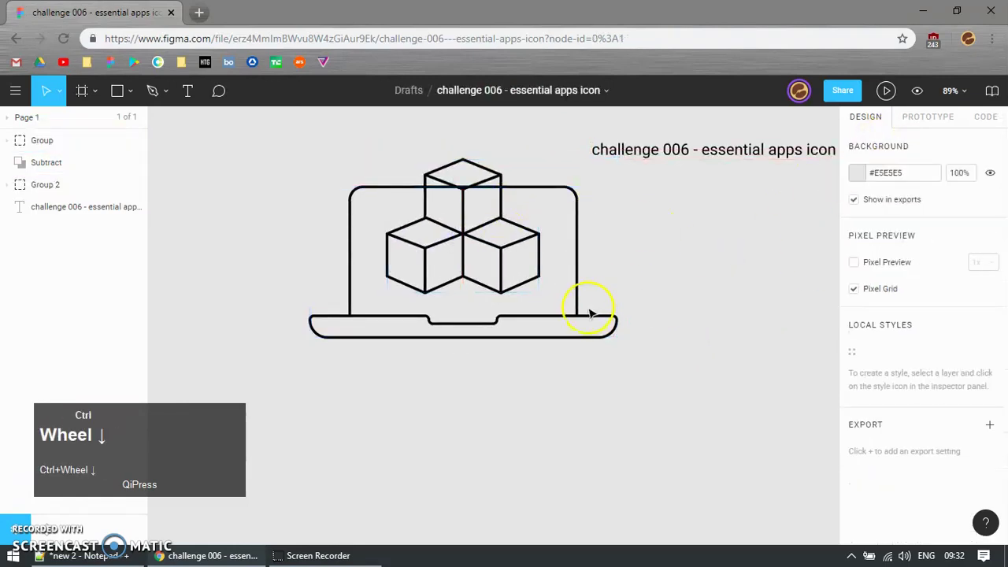
pyautogui.click(415, 340)
pyautogui.moveTo(342, 376); pyautogui.dragTo(648, 180)
pyautogui.keyDown('shift'); pyautogui.click(517, 230); pyautogui.keyUp('shift')
pyautogui.keyDown('shift'); pyautogui.click(633, 196); pyautogui.keyUp('shift')
pyautogui.moveTo(535, 228); pyautogui.dragTo(708, 254)
pyautogui.click(728, 296)
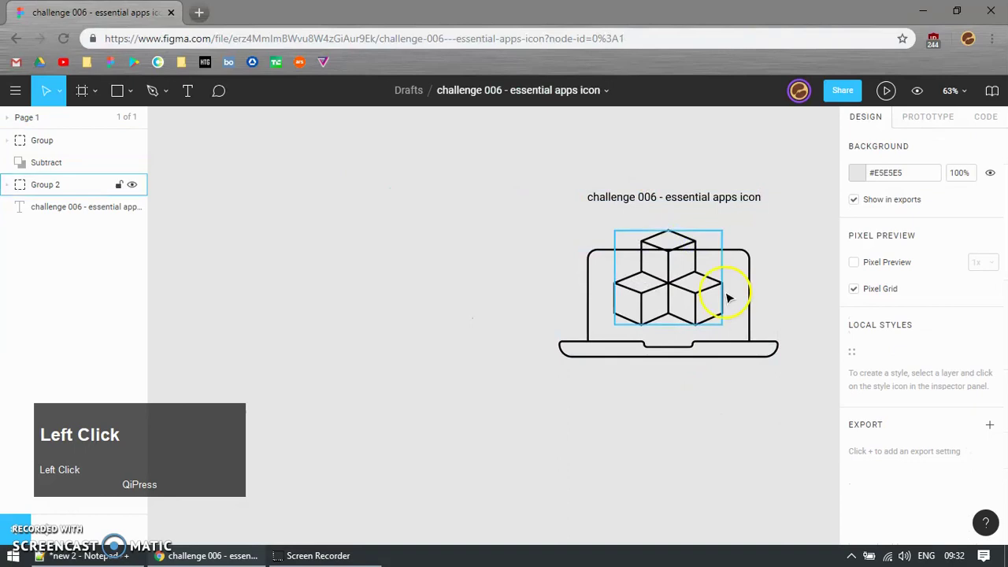
# Edit the laptop screen outline's path and add an anchor point on its upper edge on each side of the top cube
pyautogui.keyDown('ctrl'); pyautogui.scroll(5, 717, 229); pyautogui.keyUp('ctrl')
pyautogui.click(678, 244)
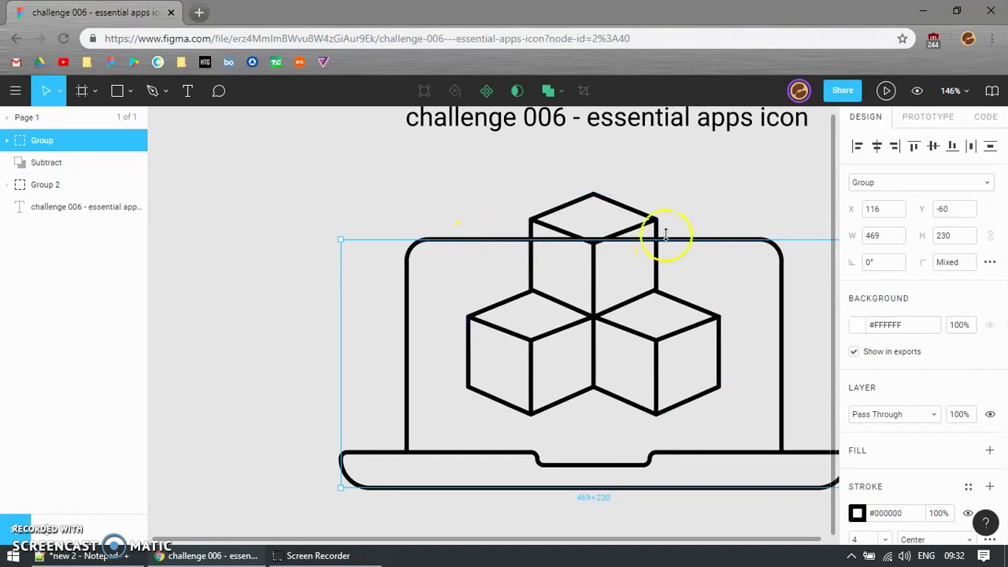
pyautogui.click(685, 240)
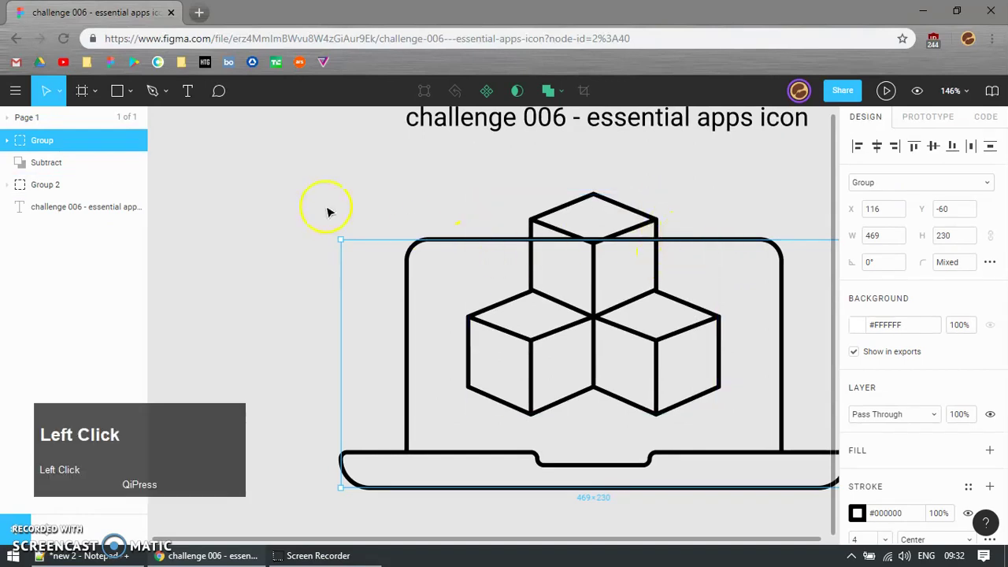
pyautogui.click(7, 140)
pyautogui.click(63, 184)
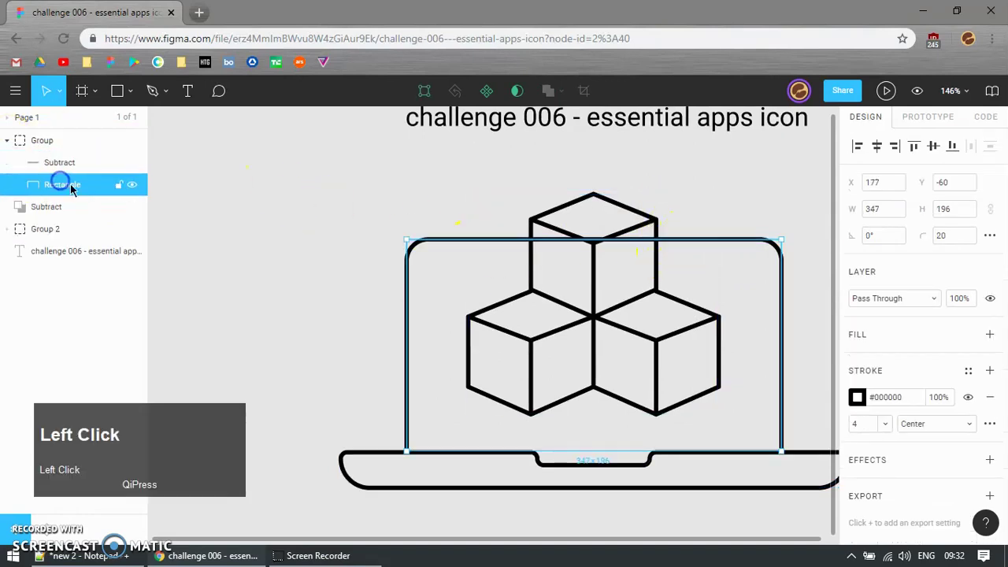
pyautogui.press('p')
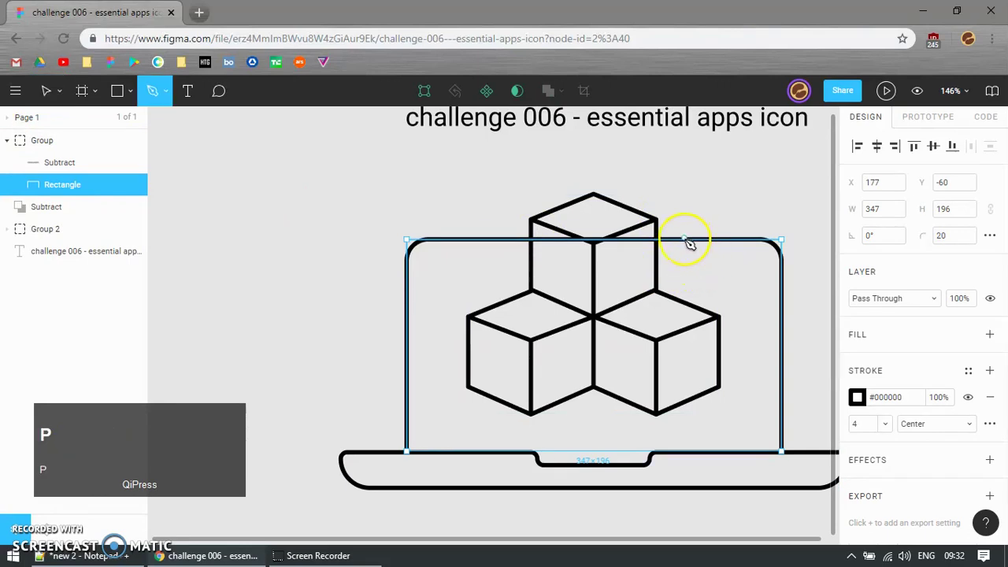
pyautogui.click(423, 90)
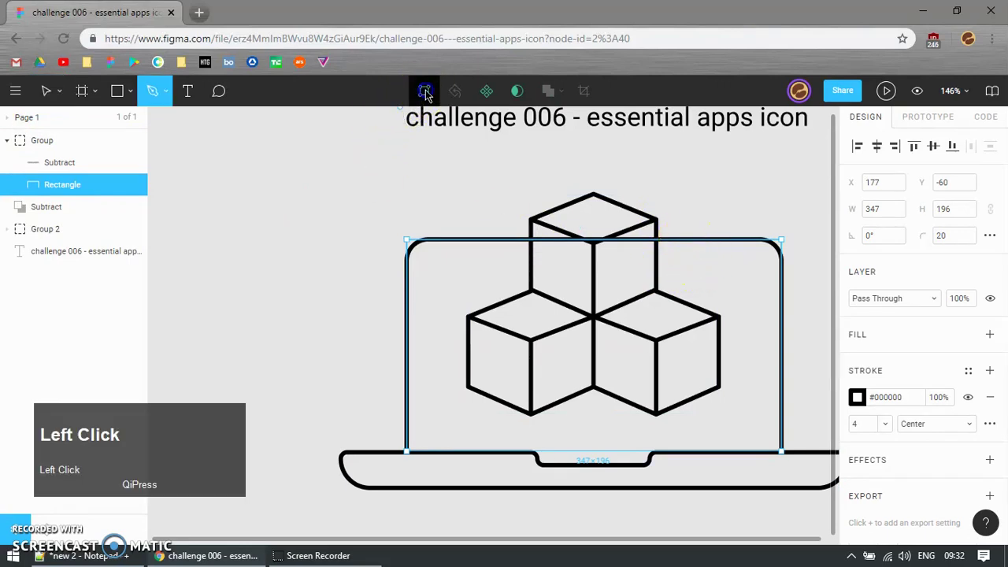
pyautogui.click(686, 241)
pyautogui.press('Escape')
pyautogui.click(510, 241)
pyautogui.press('Escape')
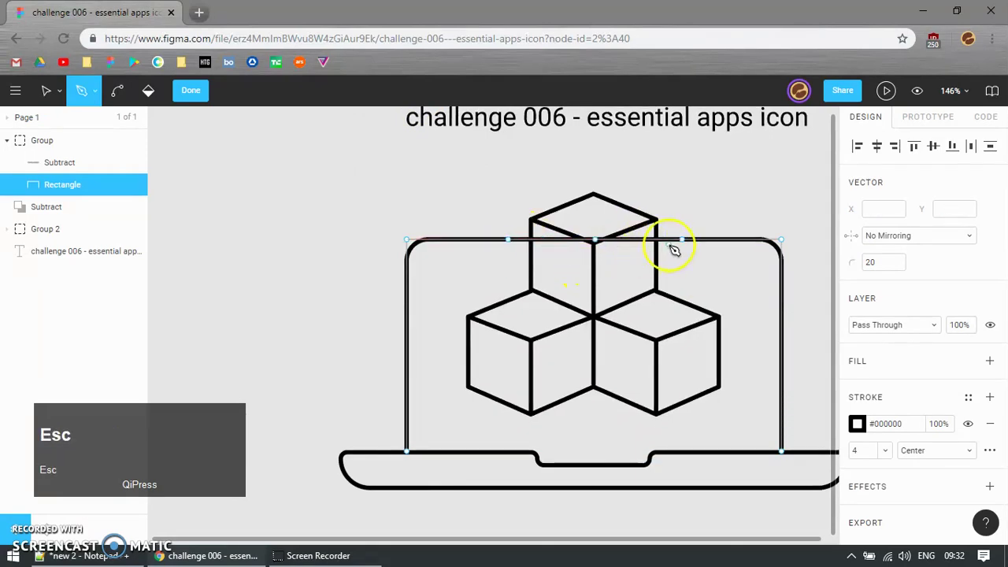
# Delete the part of the screen's upper edge between the two added points to open a gap around the top cube
pyautogui.press('v')
pyautogui.click(670, 241)
pyautogui.press('Delete')
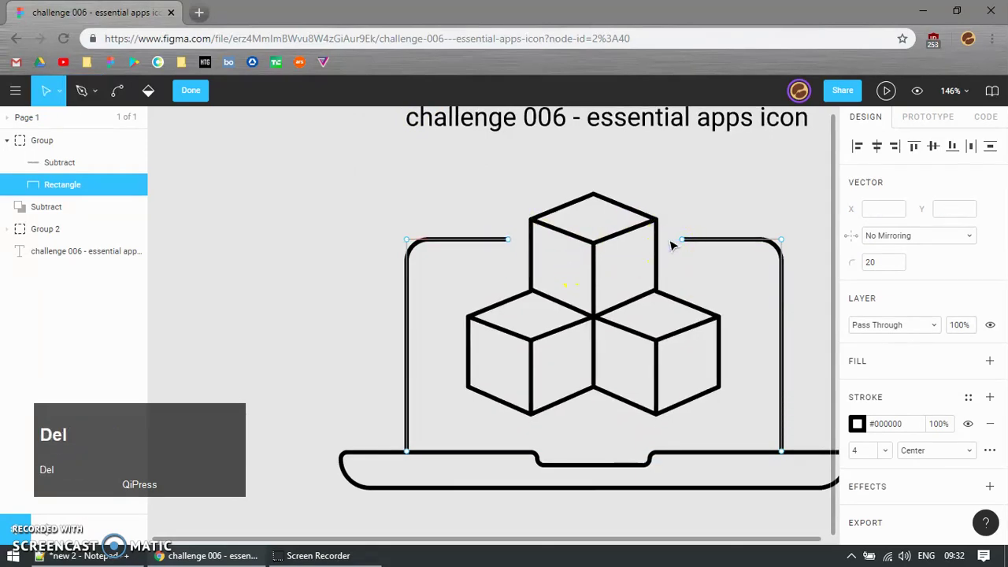
pyautogui.click(199, 101)
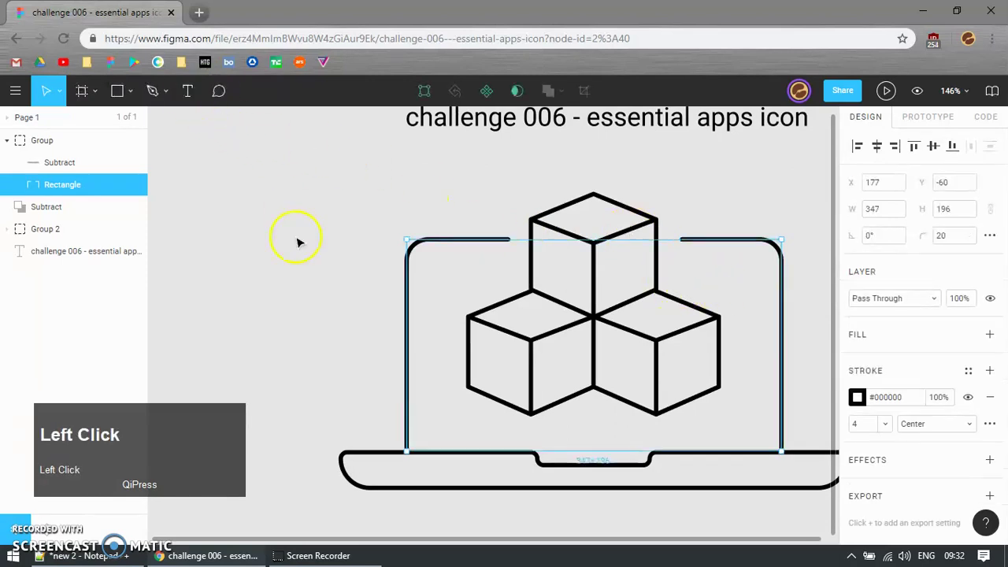
pyautogui.click(299, 281)
pyautogui.keyDown('ctrl'); pyautogui.scroll(-4, 299, 281); pyautogui.keyUp('ctrl')
pyautogui.click(525, 467)
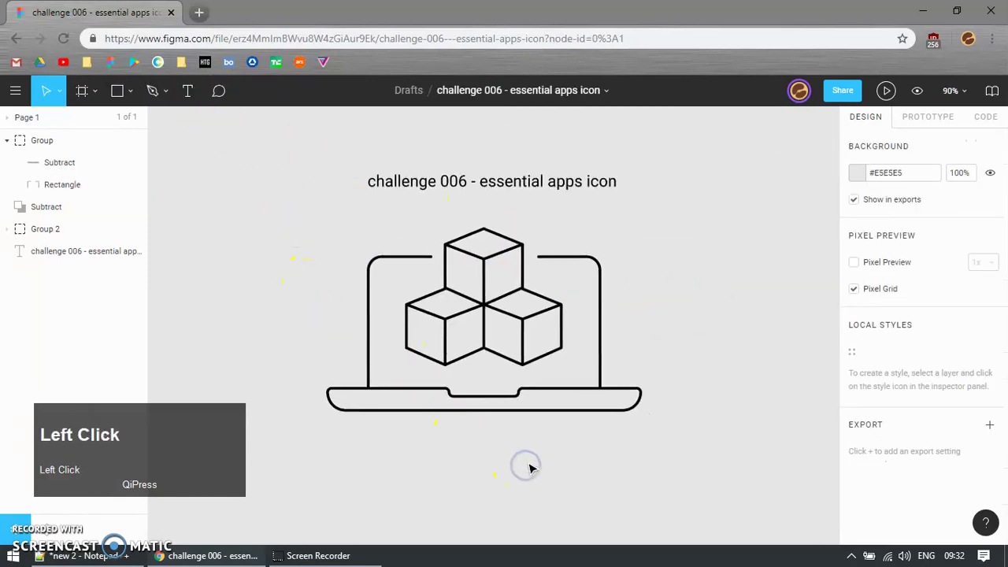
pyautogui.click(436, 410)
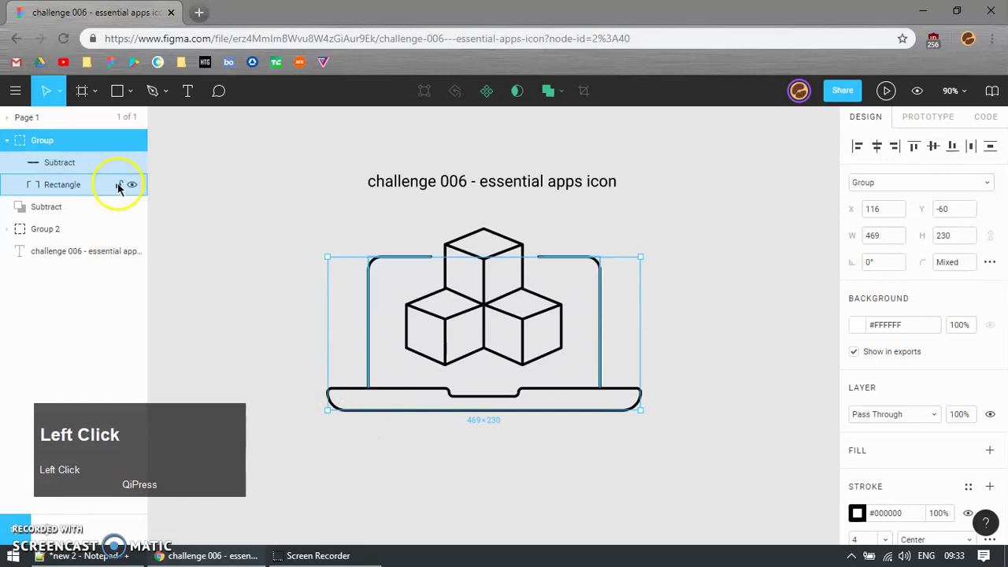
pyautogui.click(60, 162)
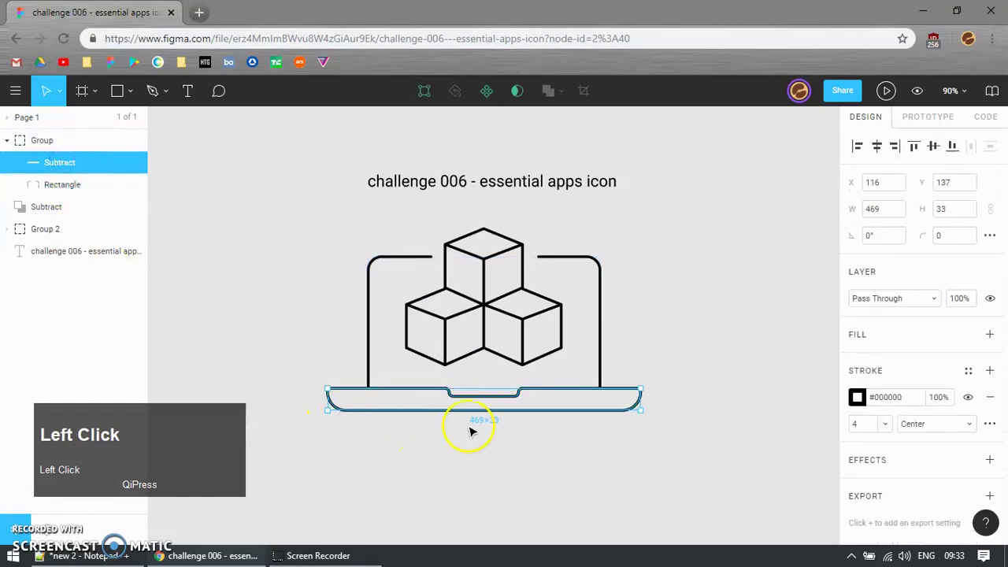
pyautogui.moveTo(486, 415); pyautogui.dragTo(491, 418)
pyautogui.hotkey('ctrl', 'z')
pyautogui.click(386, 428)
pyautogui.click(388, 410)
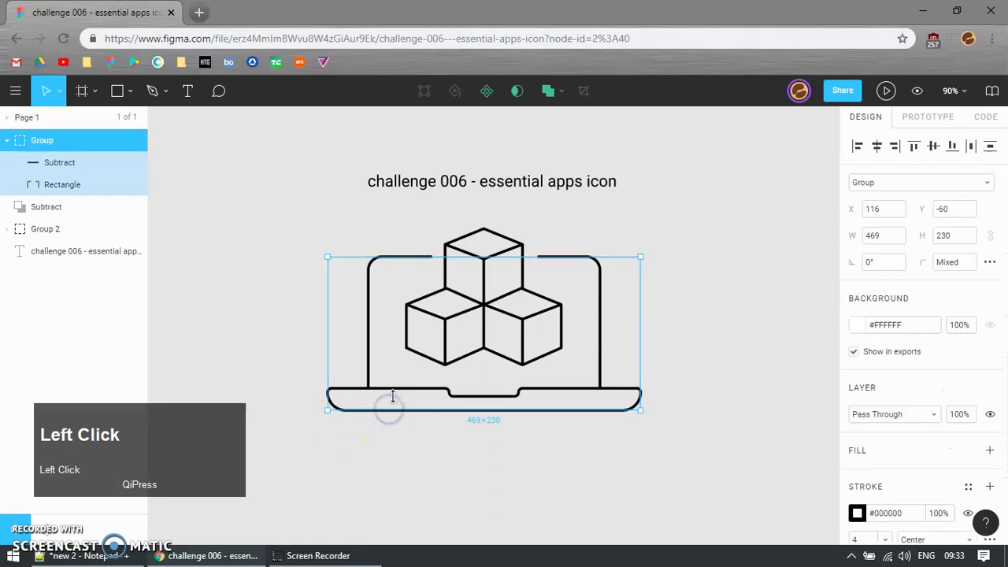
pyautogui.click(185, 281)
# Make the laptop base taller by editing its path and moving its lower edge points down to Y 181
pyautogui.click(53, 162)
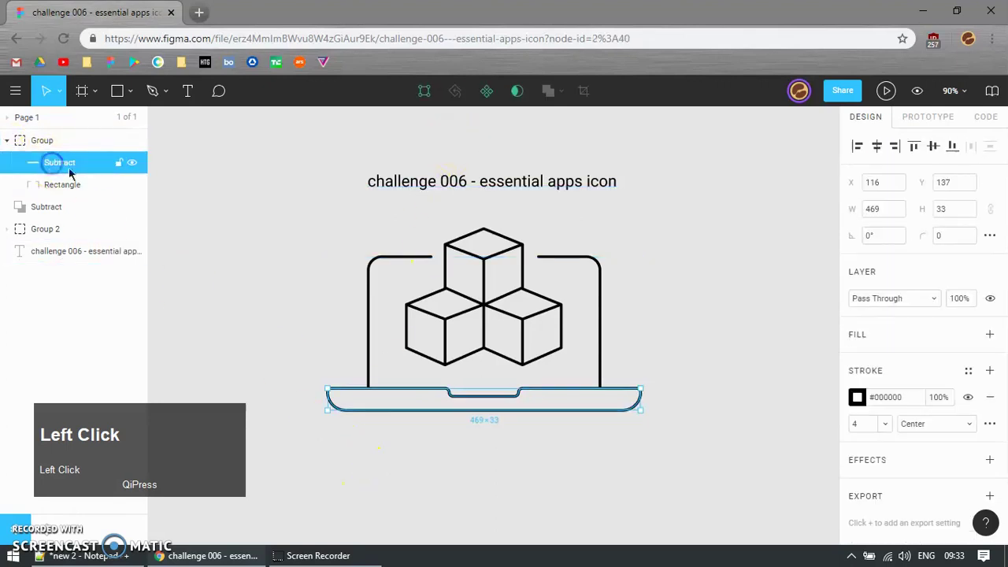
pyautogui.click(422, 93)
pyautogui.moveTo(336, 443); pyautogui.dragTo(646, 405)
pyautogui.press('Down')
pyautogui.press('Down')
pyautogui.press('Down')
pyautogui.press('Down')
pyautogui.press('Down')
pyautogui.press('Down')
pyautogui.press('Down')
pyautogui.press('Down')
pyautogui.press('Down')
pyautogui.press('Down')
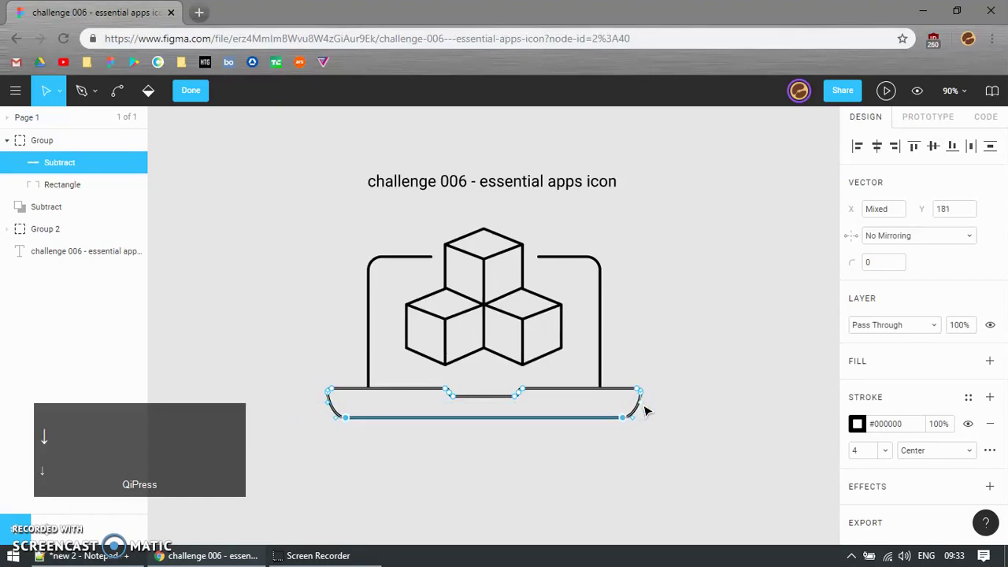
pyautogui.click(191, 91)
pyautogui.click(290, 232)
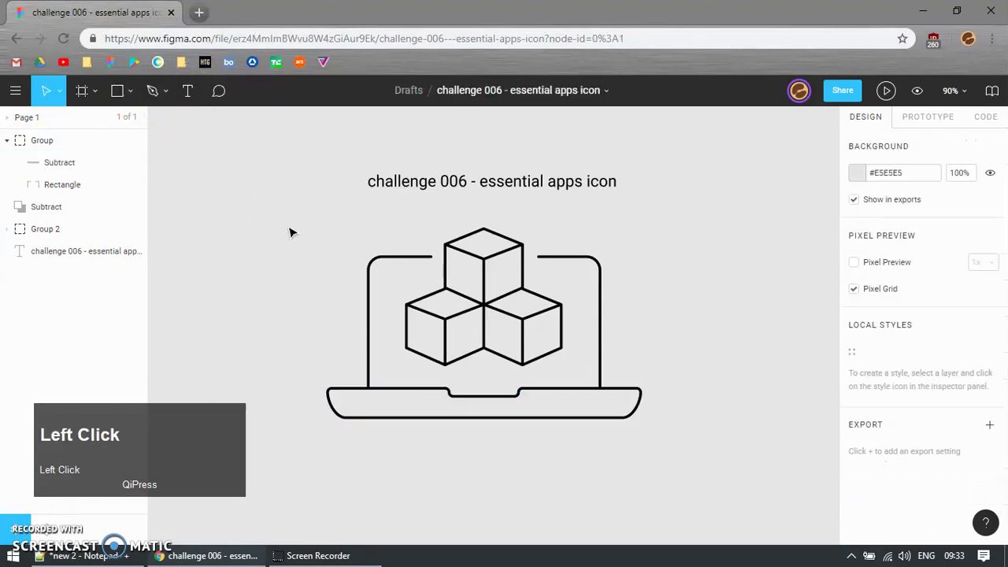
pyautogui.click(546, 417)
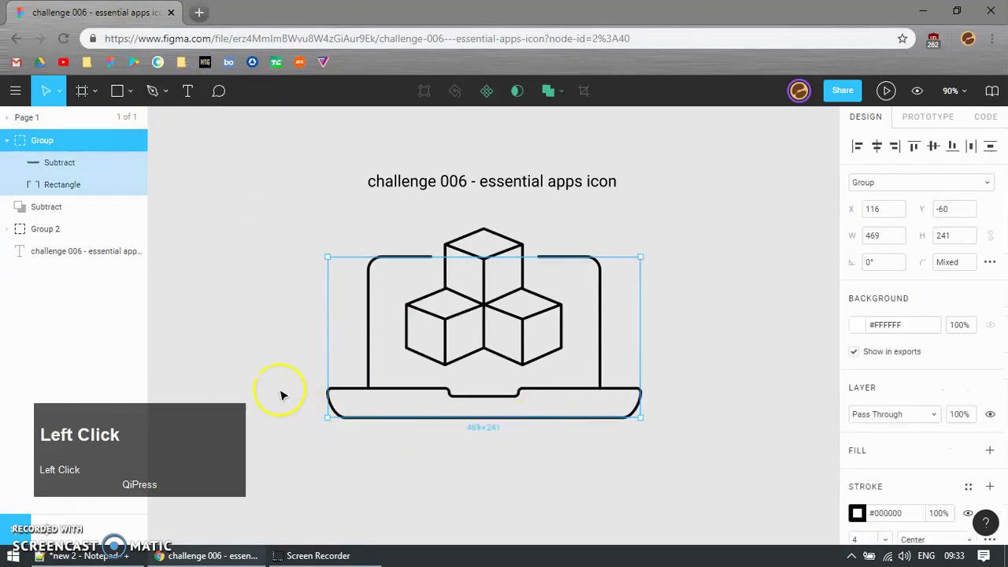